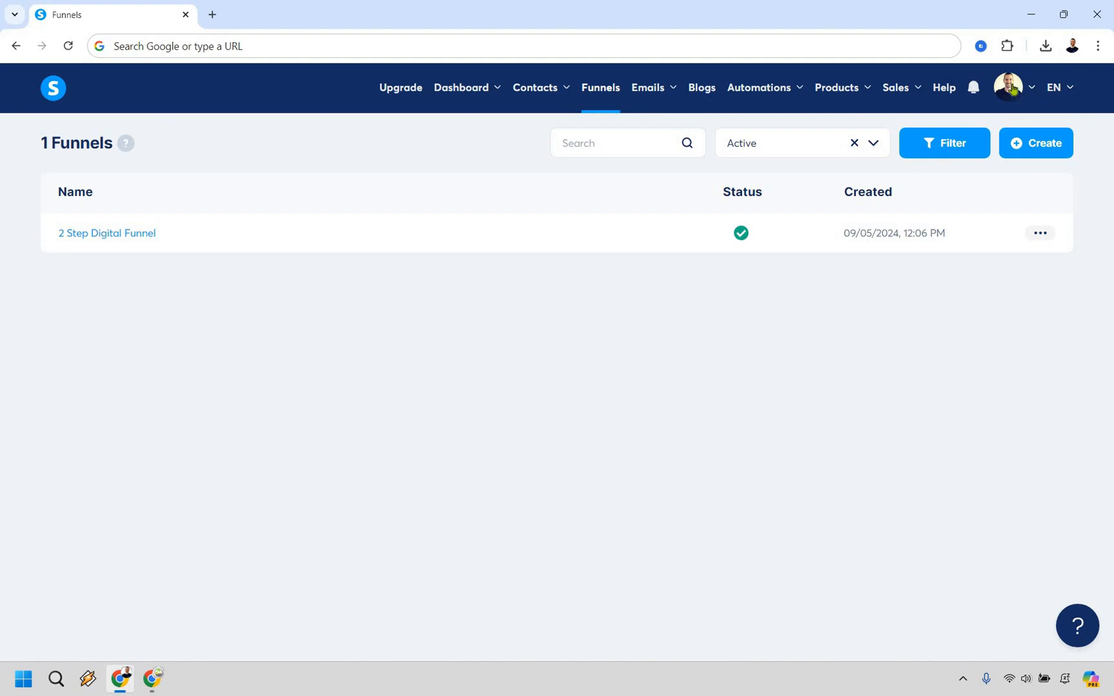
Open the account settings to view the payment gateways
{"action": "left_click", "coordinate": [1013, 90]}
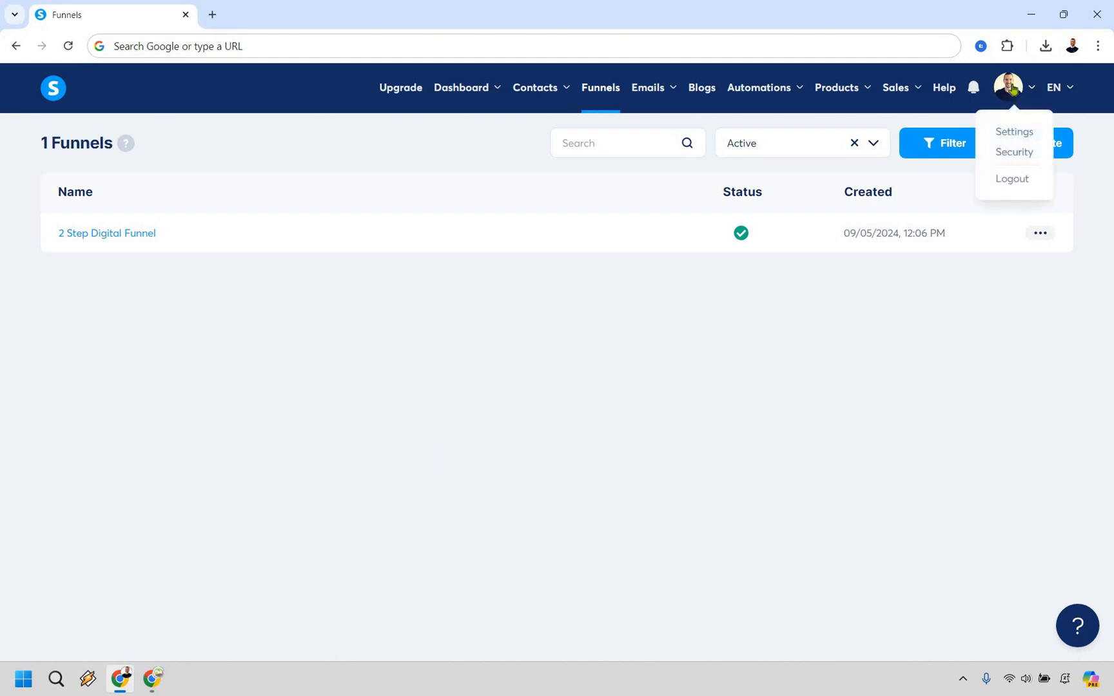
{"action": "left_click", "coordinate": [1014, 132]}
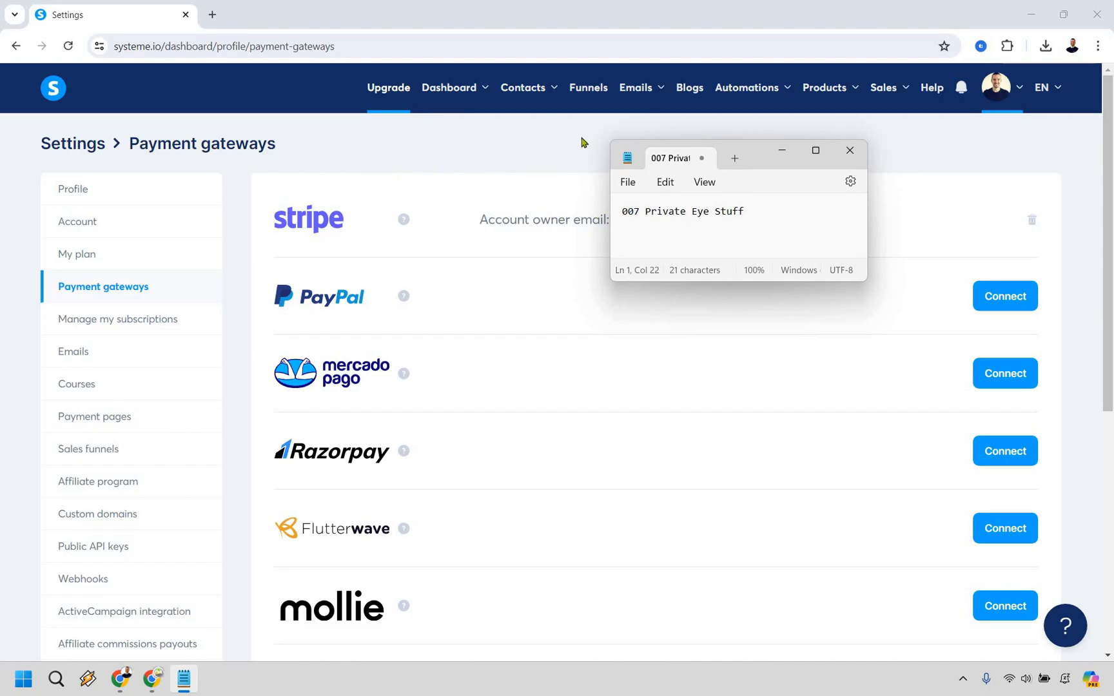
Create a funnel named Digital Product with the goal Sell and U.S. Dollar as its currency
{"action": "left_click", "coordinate": [588, 90]}
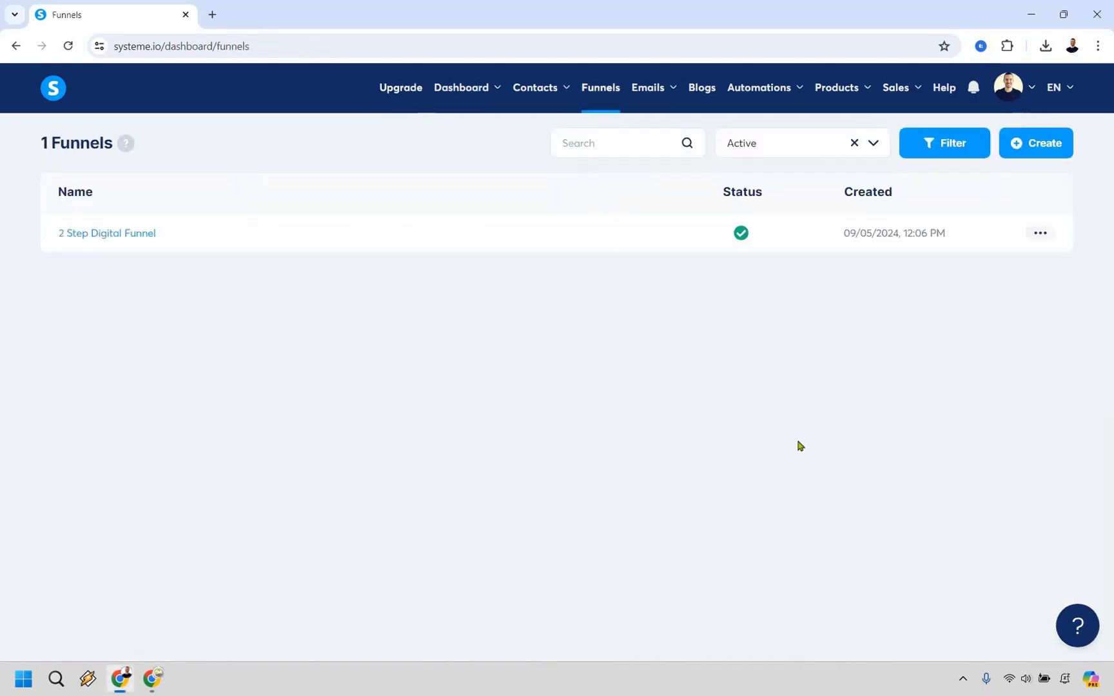
{"action": "left_click", "coordinate": [1039, 151]}
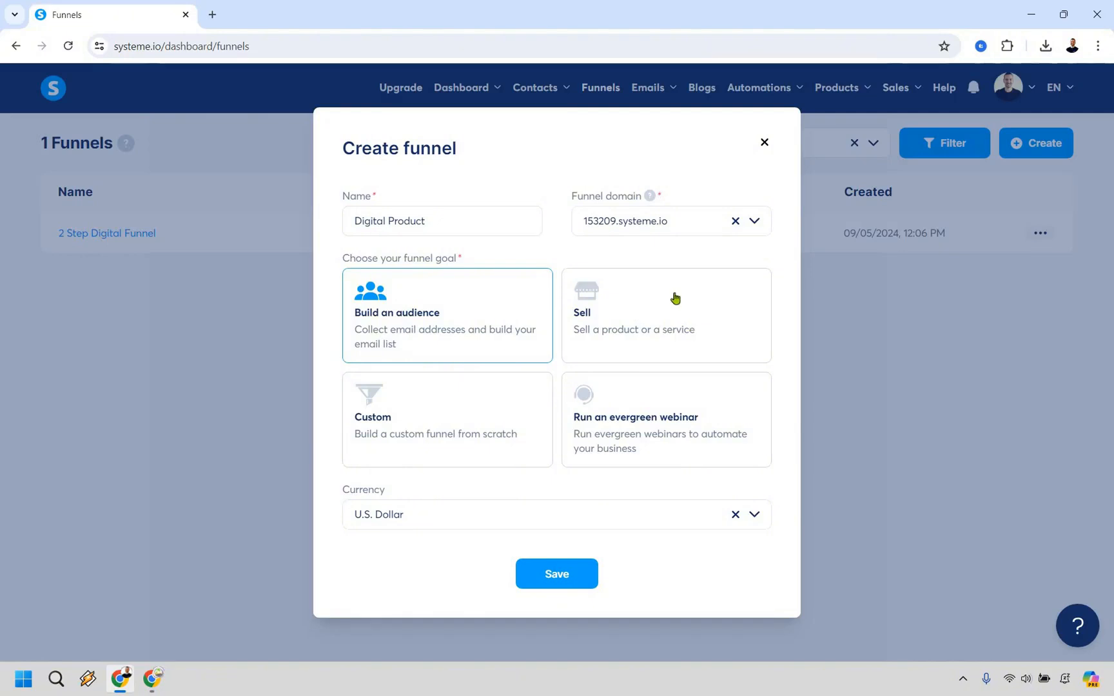
{"action": "left_click", "coordinate": [715, 301]}
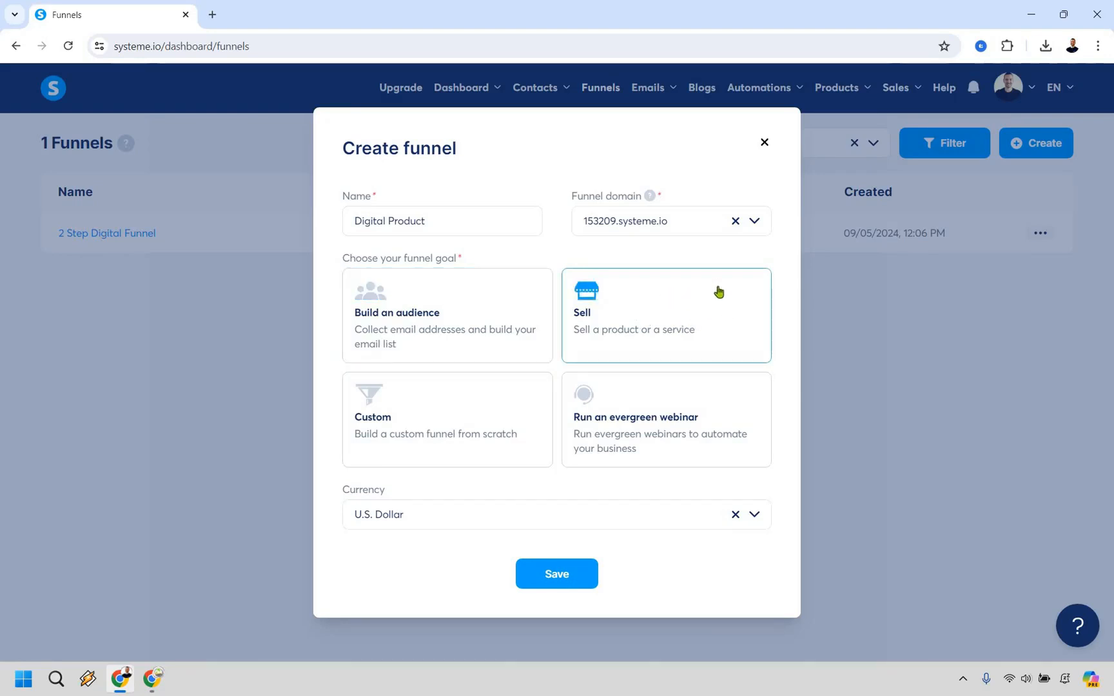
{"action": "left_click", "coordinate": [558, 581]}
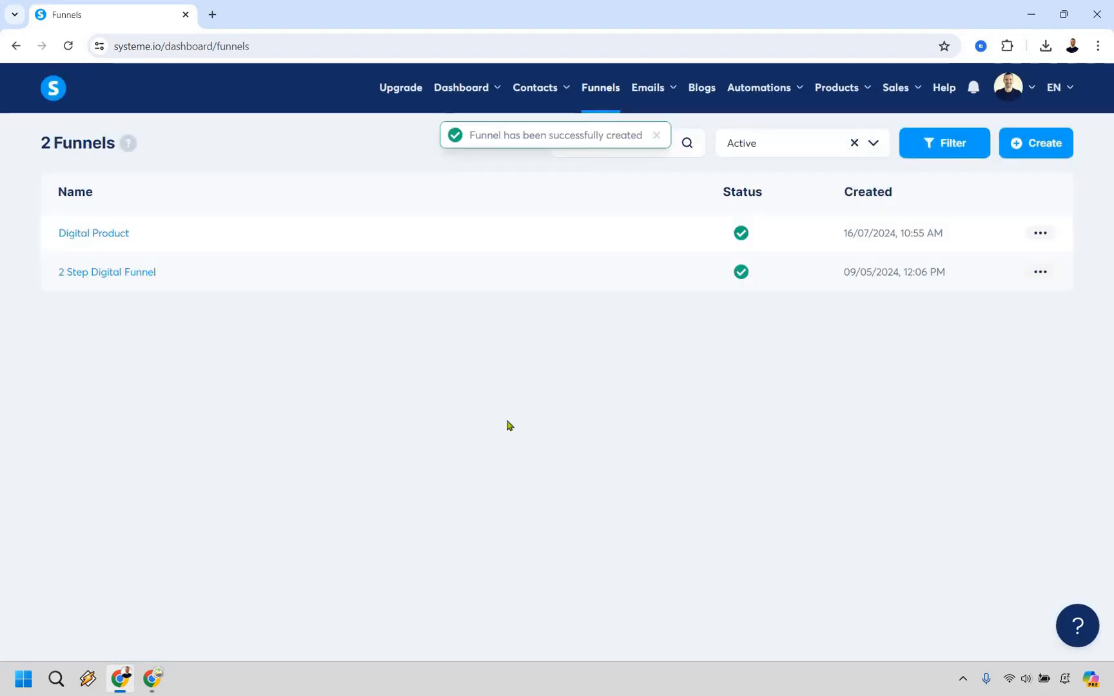
Open the Digital Product funnel and show 30 order form templates per page
{"action": "left_click", "coordinate": [87, 238]}
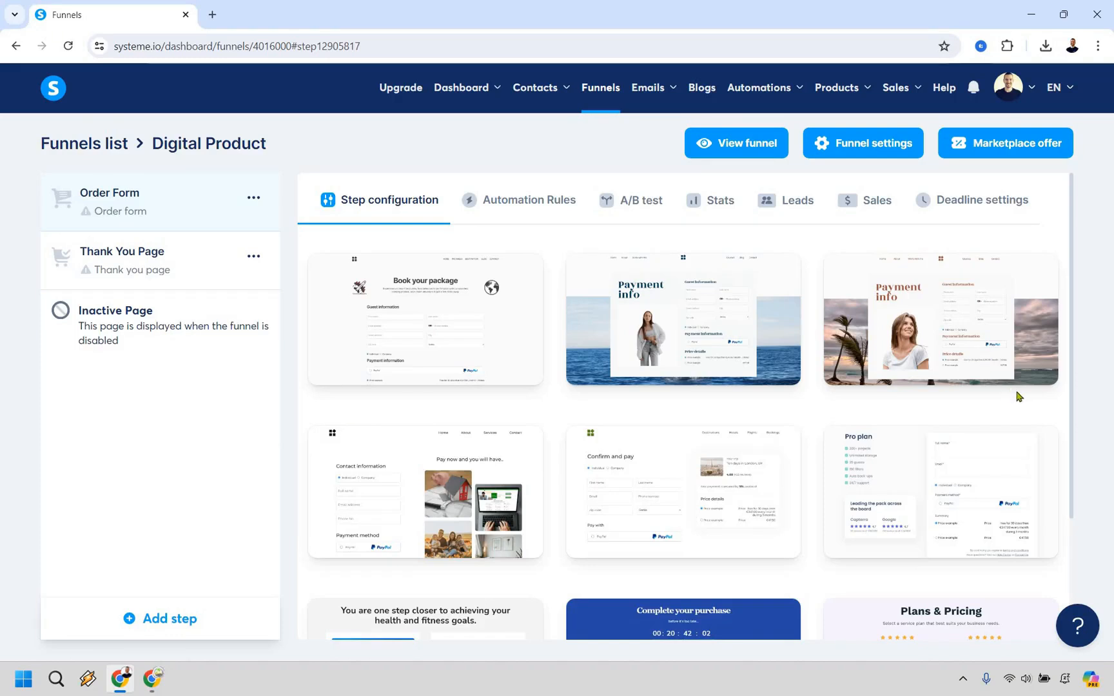
{"action": "scroll", "coordinate": [1016, 396], "scroll_direction": "down", "scroll_amount": 1}
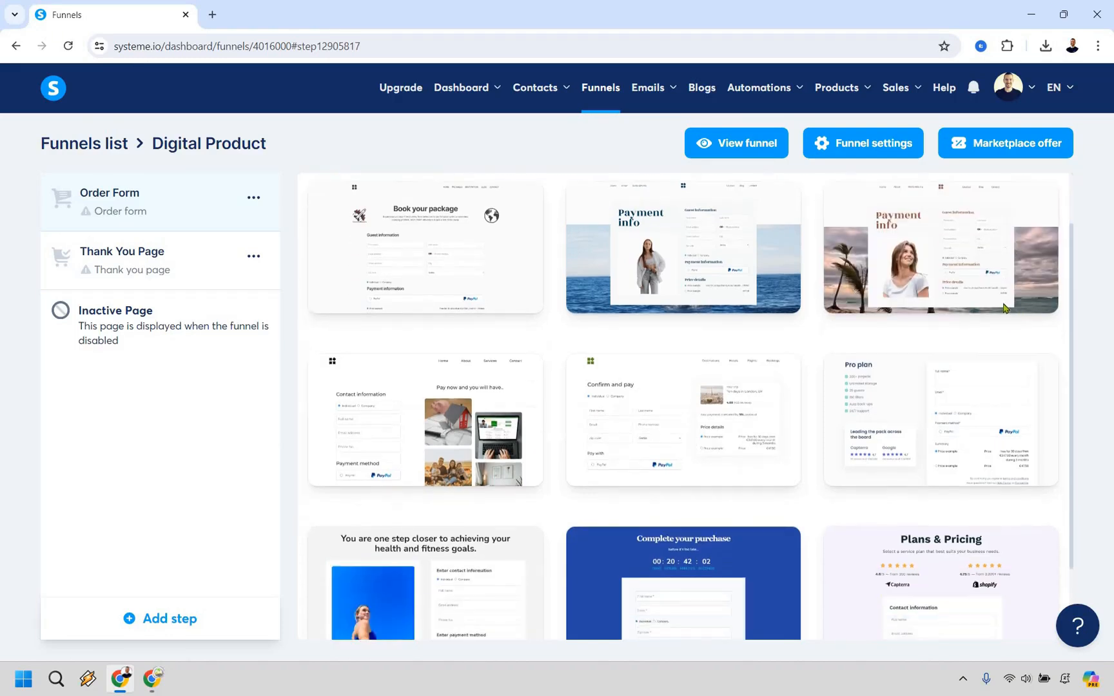
{"action": "scroll", "coordinate": [986, 380], "scroll_direction": "down", "scroll_amount": 1}
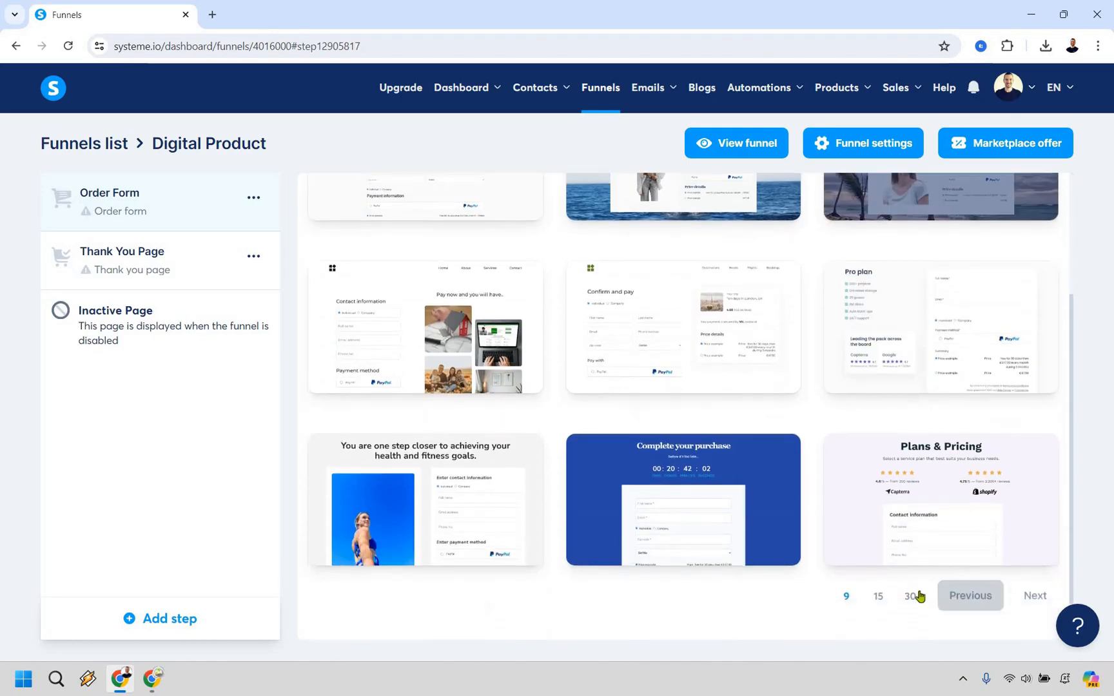
{"action": "left_click", "coordinate": [909, 597]}
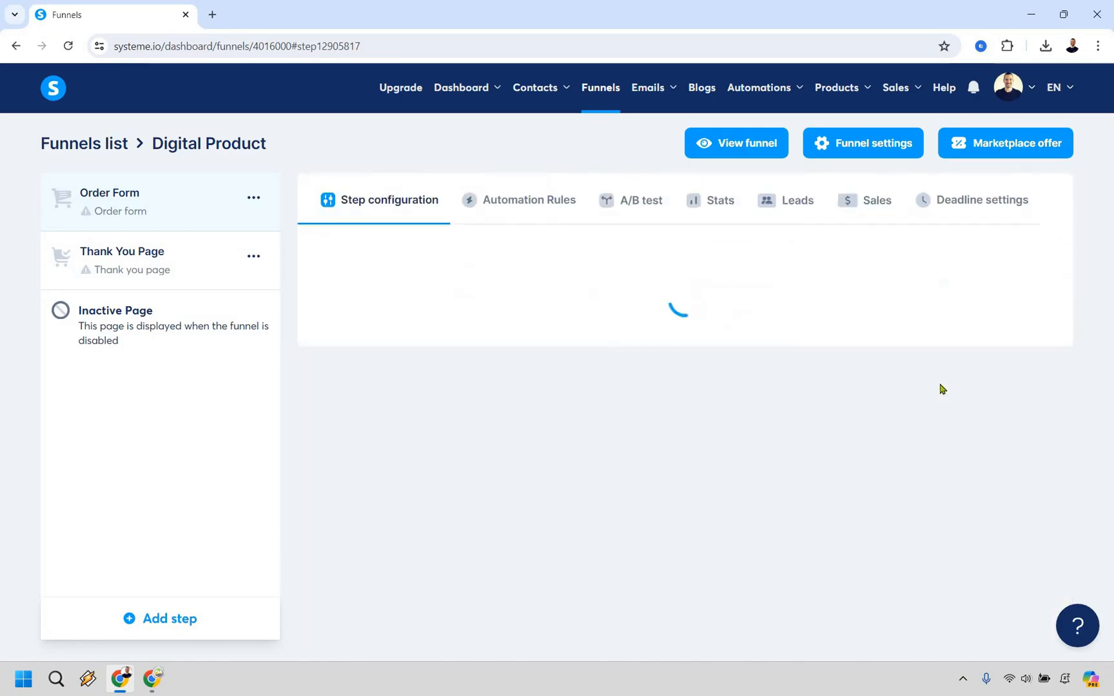
Preview the "Creating a Solid Instagram Influencer Marketing Strategy" template and select it for the Order Form step
{"action": "scroll", "coordinate": [942, 388], "scroll_direction": "down", "scroll_amount": 8}
{"action": "scroll", "coordinate": [845, 293], "scroll_direction": "down", "scroll_amount": 6}
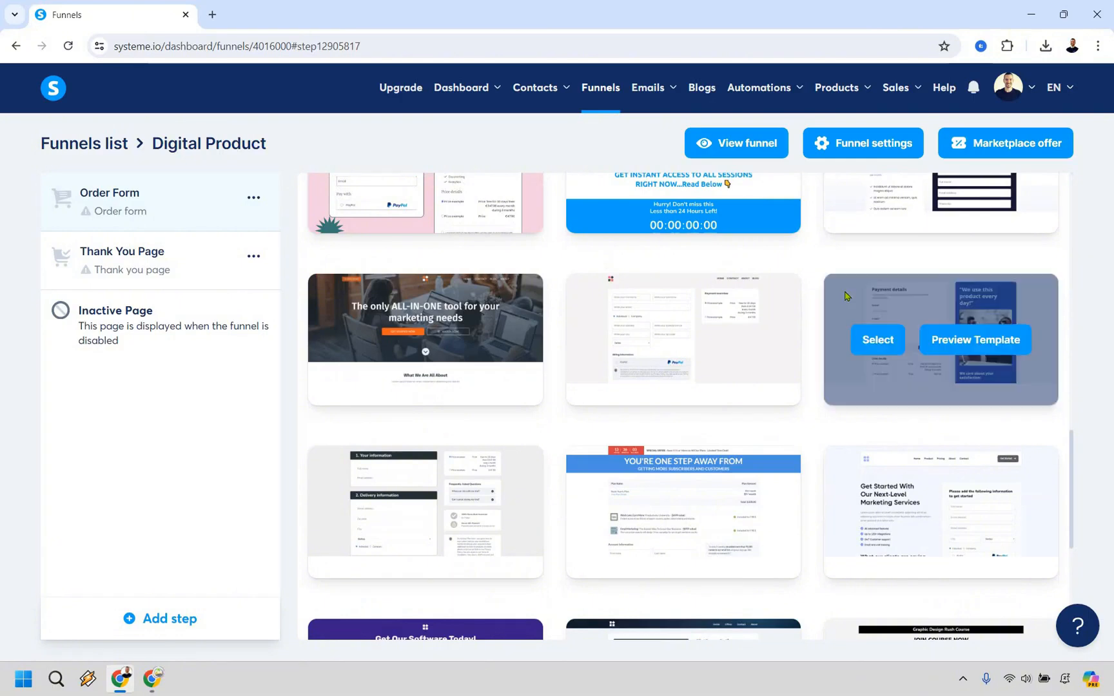
{"action": "scroll", "coordinate": [842, 293], "scroll_direction": "down", "scroll_amount": 4}
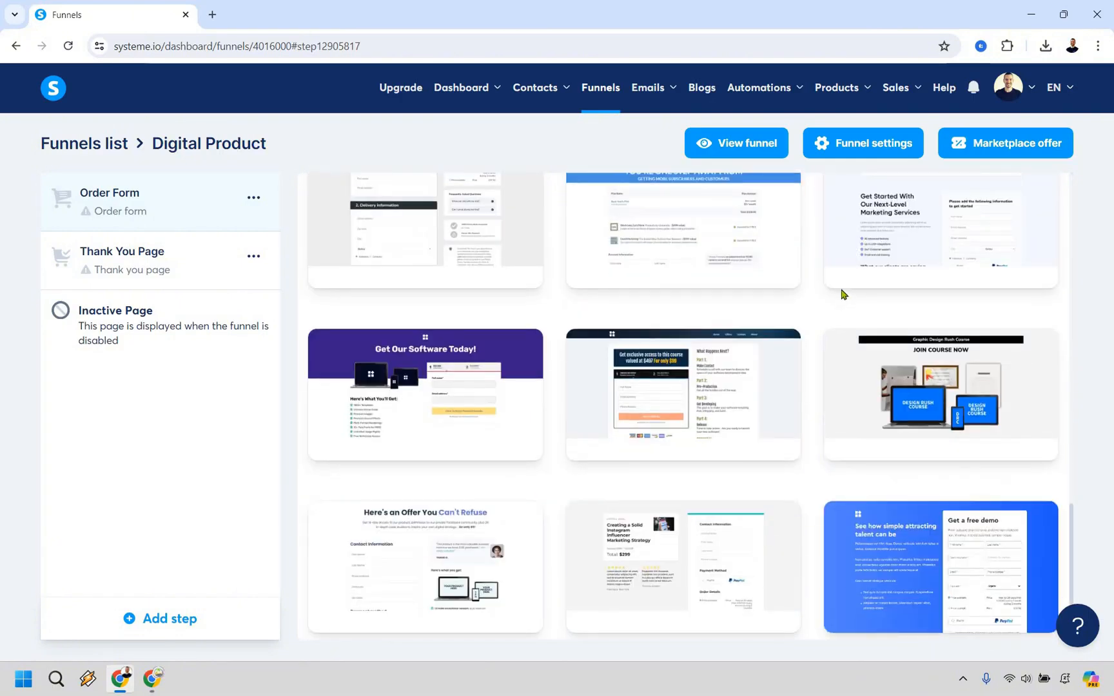
{"action": "scroll", "coordinate": [843, 294], "scroll_direction": "down", "scroll_amount": 1}
{"action": "left_click", "coordinate": [717, 500]}
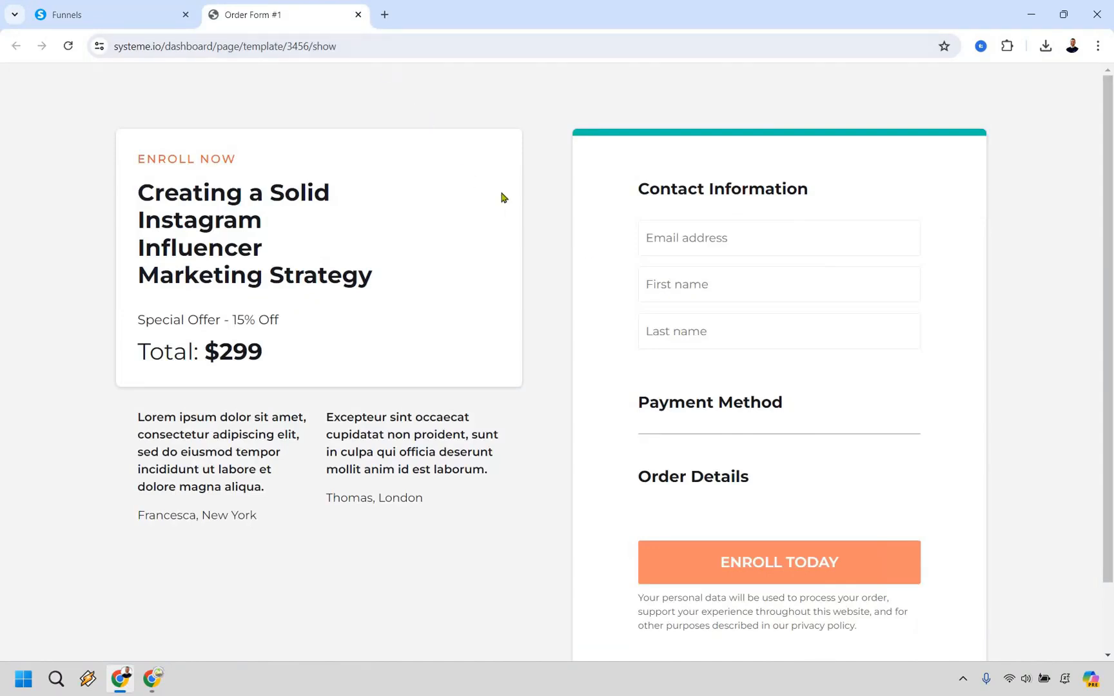
{"action": "key", "text": "ctrl+w"}
{"action": "mouse_move", "coordinate": [617, 500]}
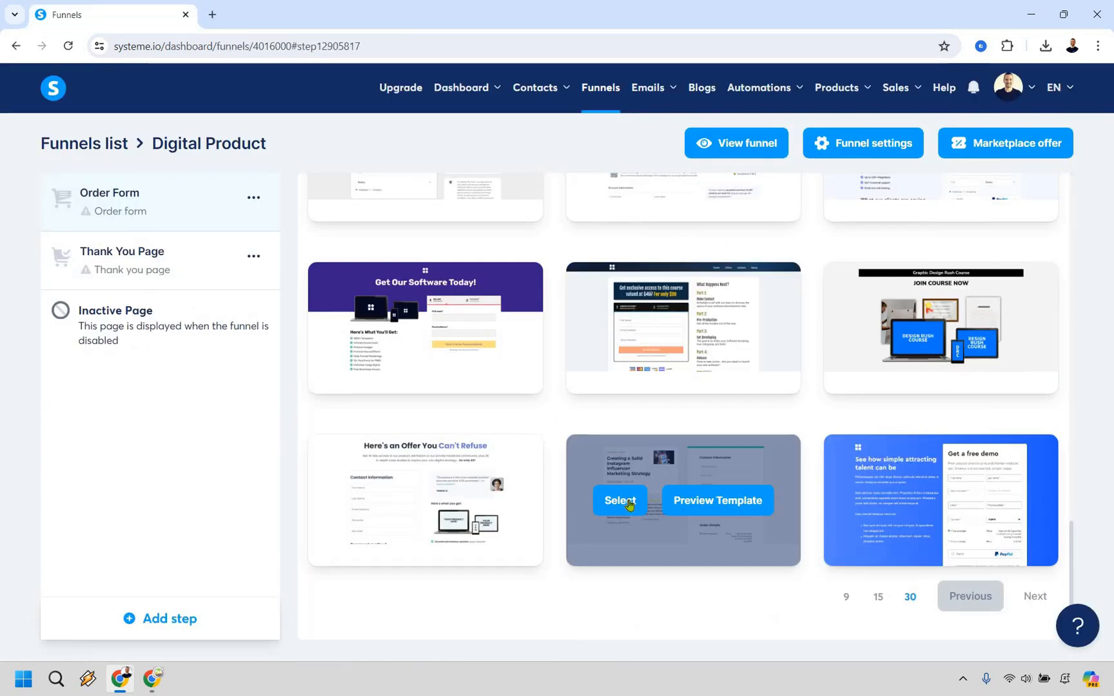
{"action": "left_click", "coordinate": [629, 503]}
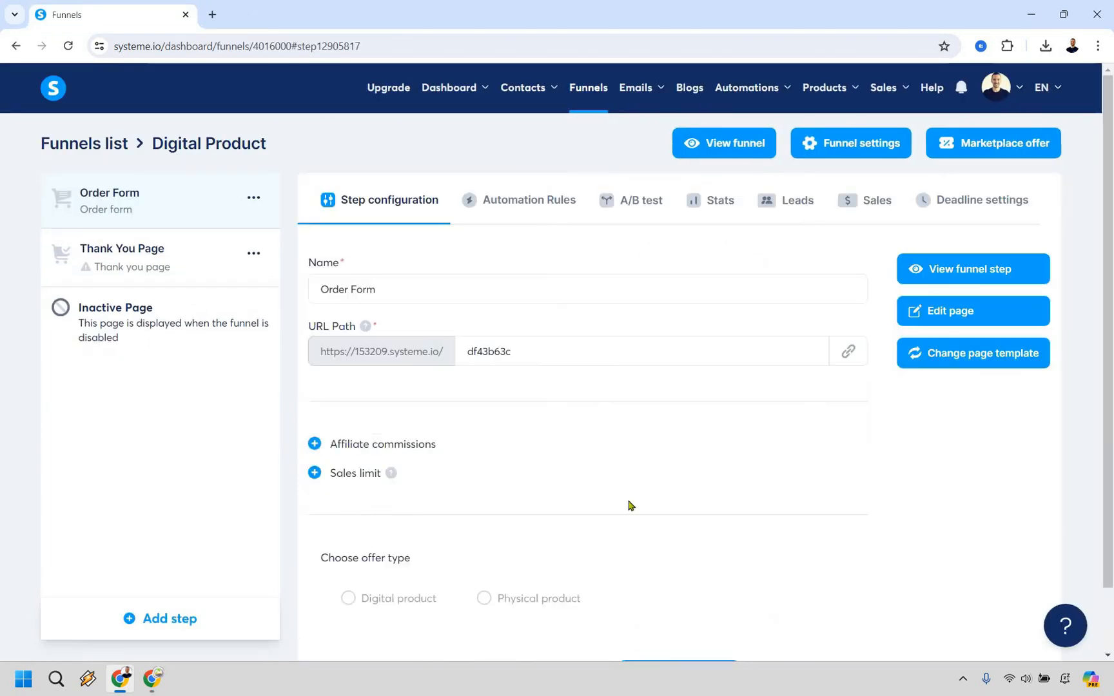
Set the Order Form step's URL path to order-form
{"action": "double_click", "coordinate": [512, 347]}
{"action": "type", "text": "or"}
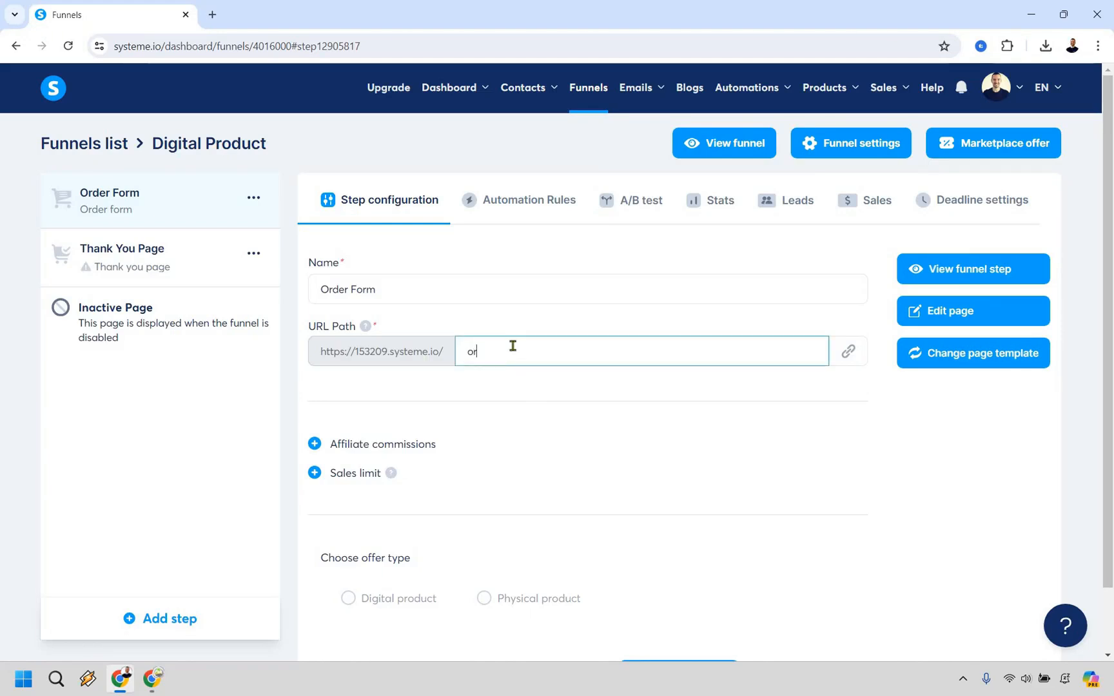
{"action": "type", "text": "der-form"}
{"action": "left_click", "coordinate": [540, 320]}
Choose Digital product as the offer type and start creating a new price plan for it
{"action": "scroll", "coordinate": [495, 405], "scroll_direction": "down", "scroll_amount": 1}
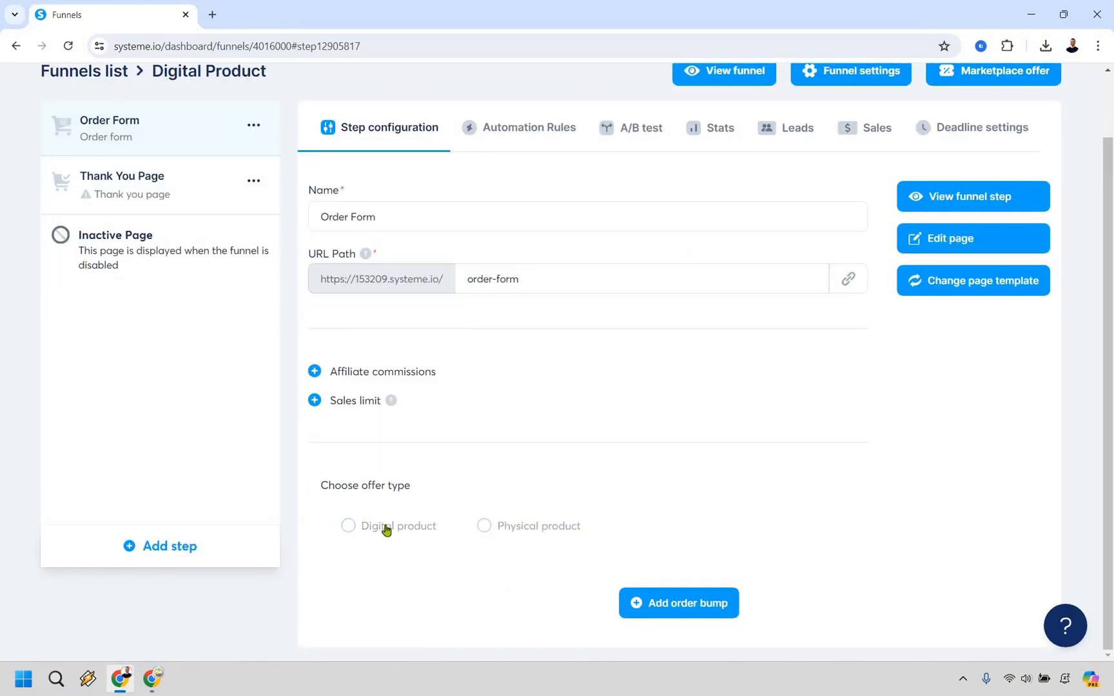
{"action": "scroll", "coordinate": [629, 296], "scroll_direction": "down", "scroll_amount": 4}
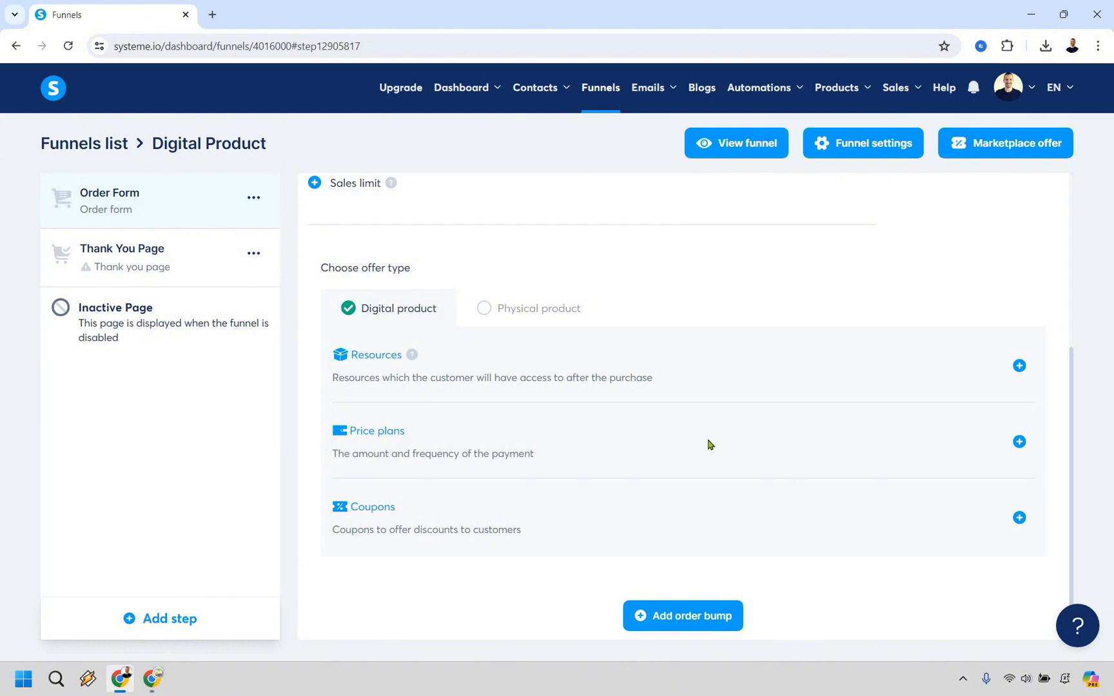
{"action": "left_click", "coordinate": [1019, 444]}
{"action": "scroll", "coordinate": [810, 303], "scroll_direction": "down", "scroll_amount": 3}
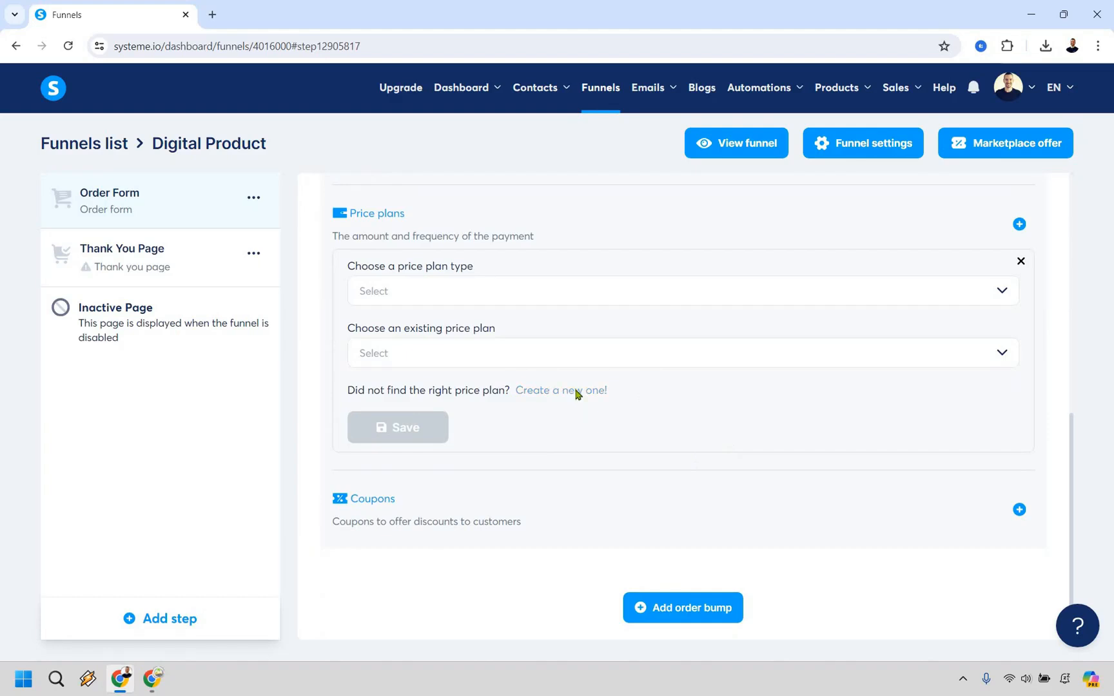
{"action": "left_click", "coordinate": [576, 391]}
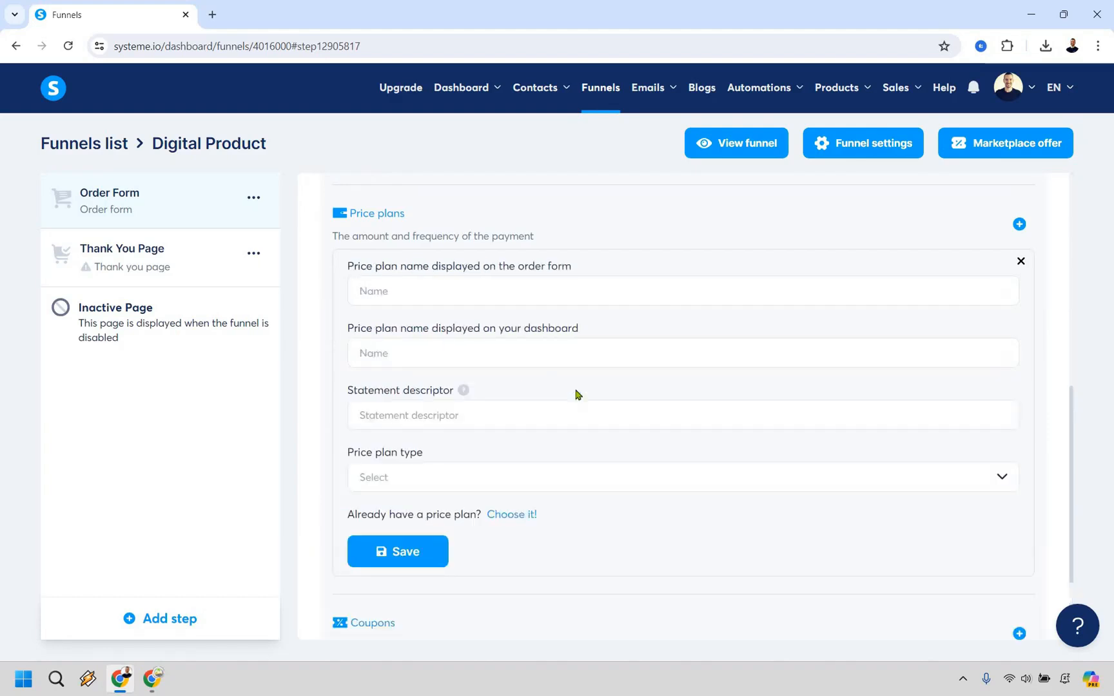
Name the price plan "One time payment" for both the order form and the dashboard
{"action": "left_click", "coordinate": [464, 288]}
{"action": "type", "text": "On"}
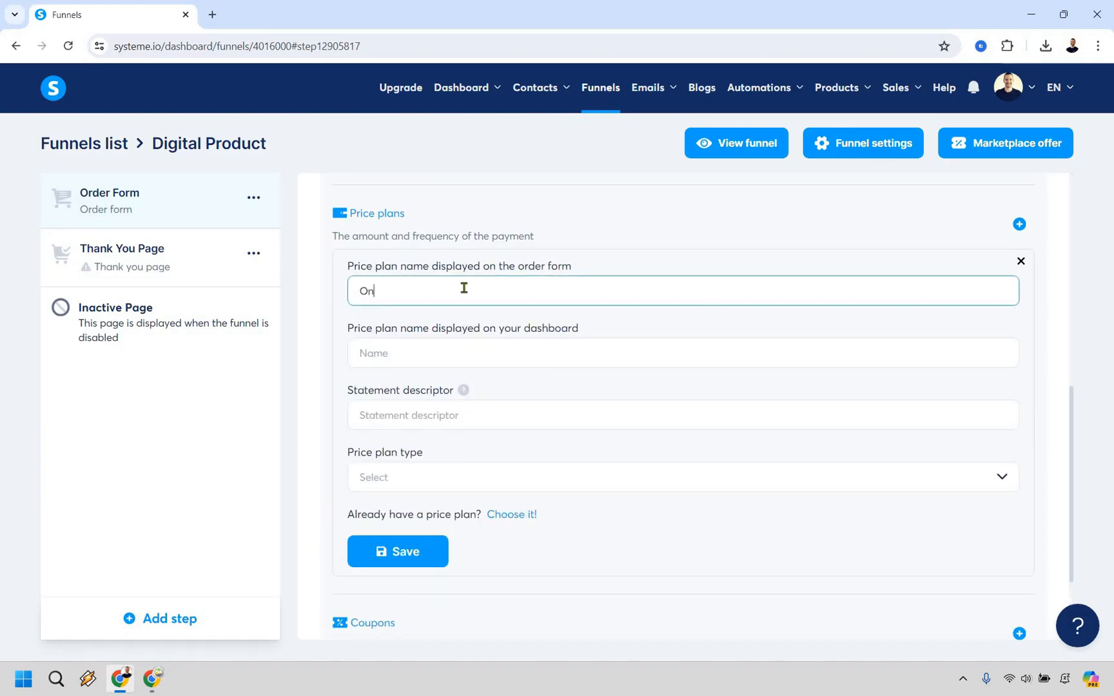
{"action": "type", "text": "e time payment"}
{"action": "key", "text": "ctrl+a"}
{"action": "key", "text": "ctrl+c"}
{"action": "left_click", "coordinate": [533, 350]}
{"action": "key", "text": "ctrl+v"}
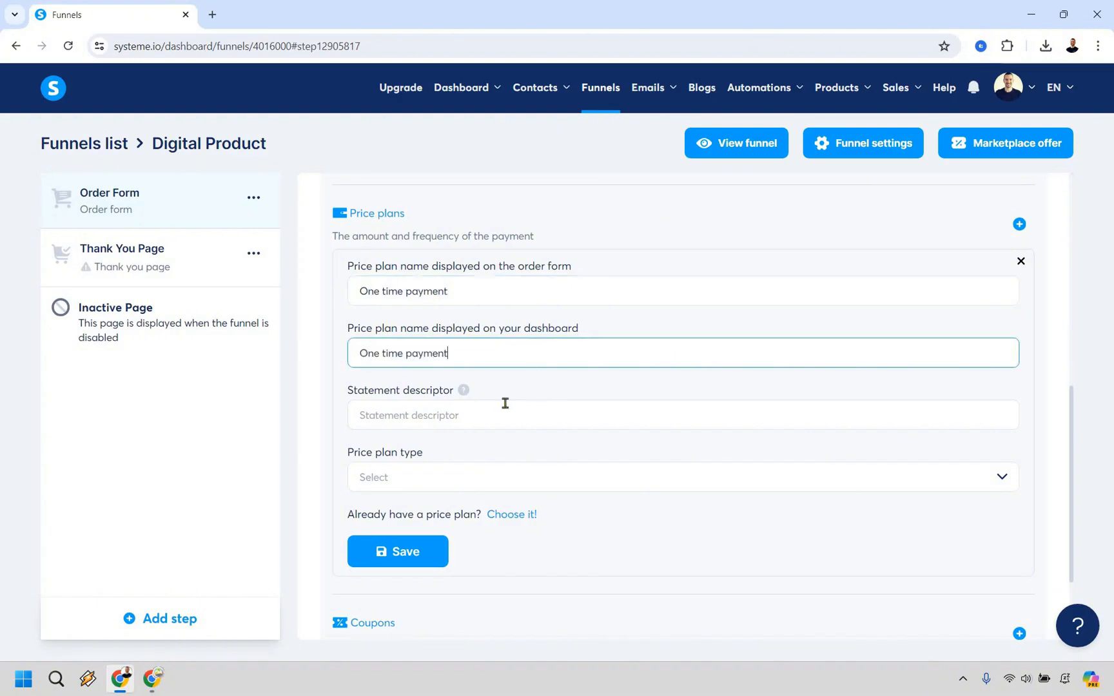
Set the price plan's statement descriptor to "Viral Social" and its type to One-time payment
{"action": "mouse_move", "coordinate": [464, 391]}
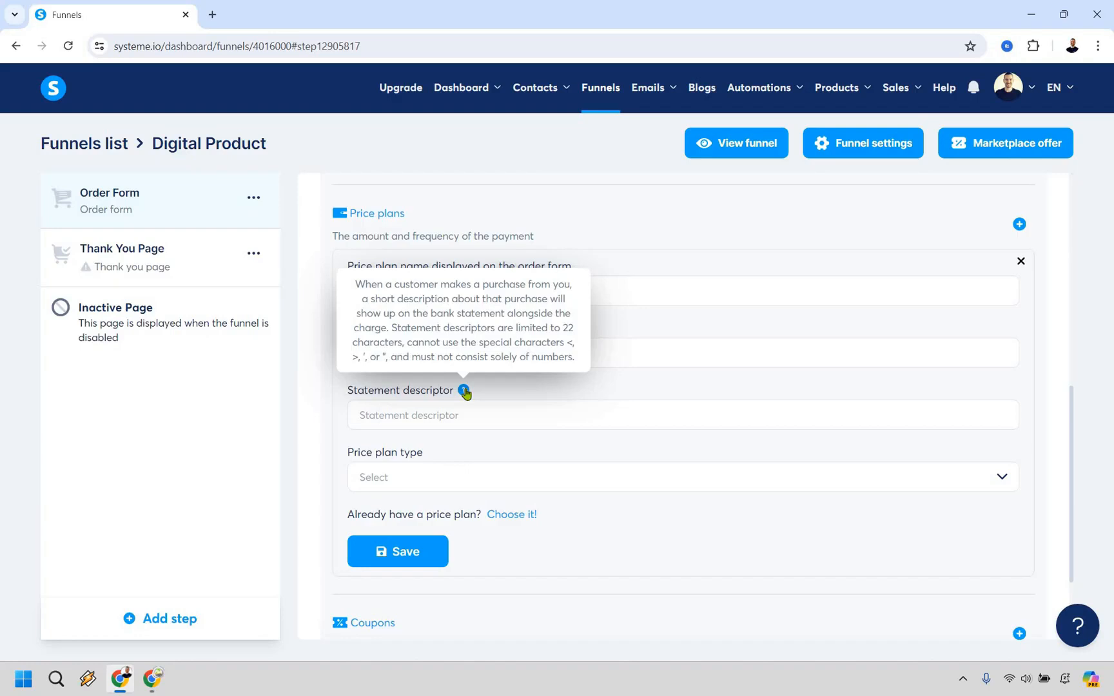
{"action": "left_click", "coordinate": [504, 421]}
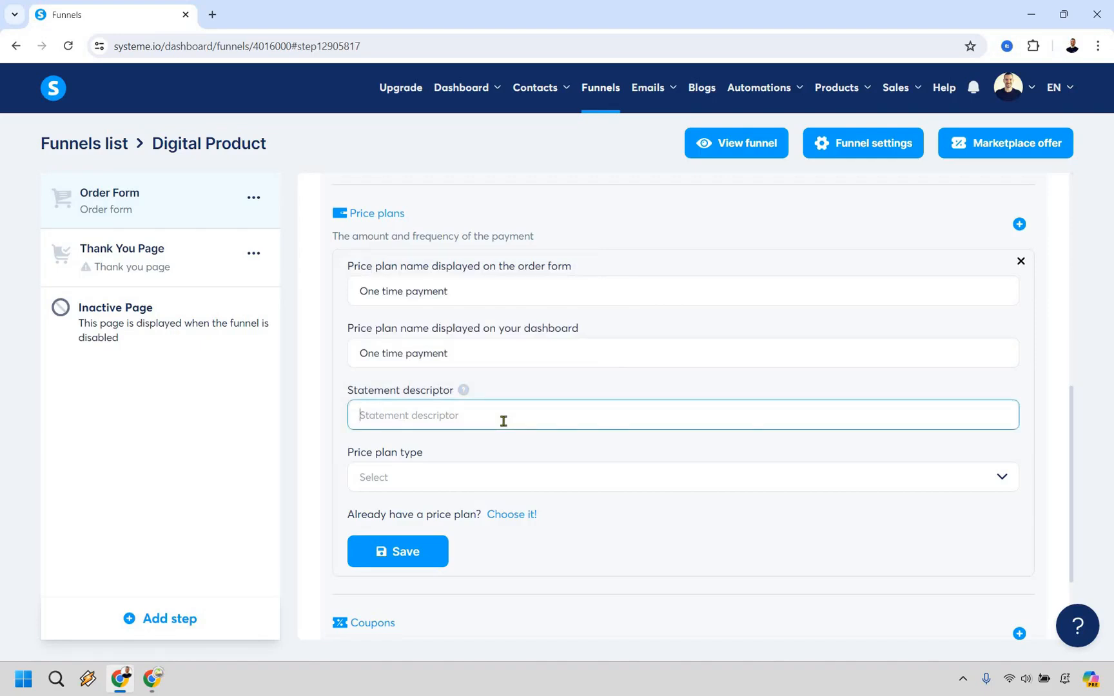
{"action": "type", "text": "Viral Social"}
{"action": "left_click", "coordinate": [443, 483]}
{"action": "key", "text": "Return"}
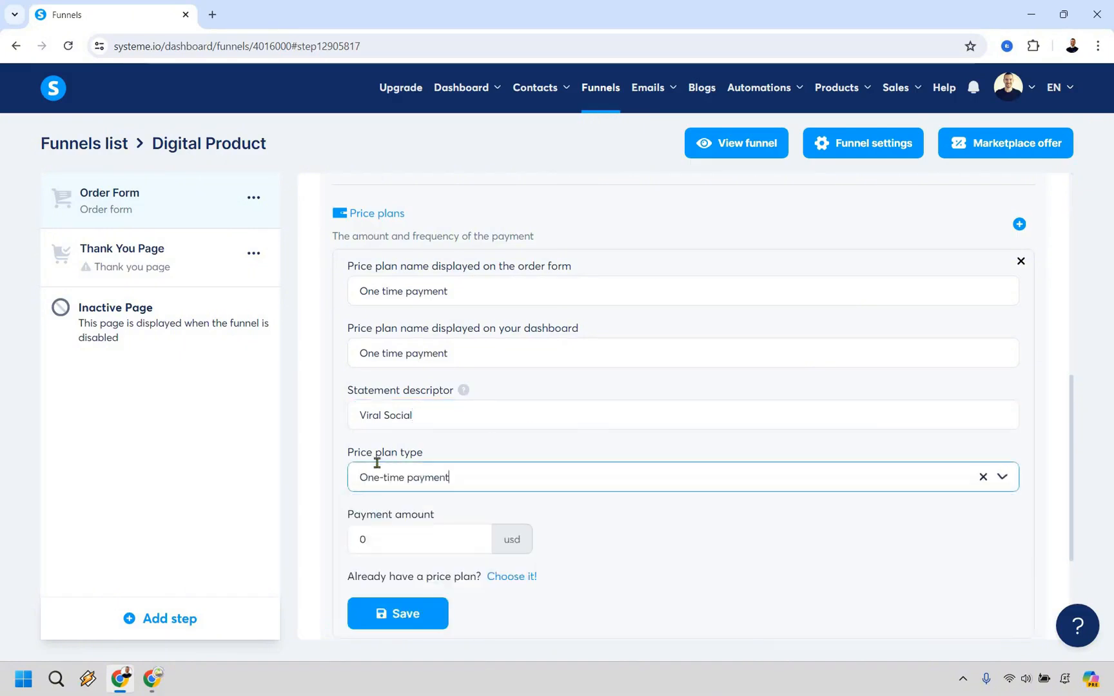
Set the payment amount to 19 USD and save the price plan
{"action": "scroll", "coordinate": [350, 465], "scroll_direction": "down", "scroll_amount": 1}
{"action": "double_click", "coordinate": [352, 465]}
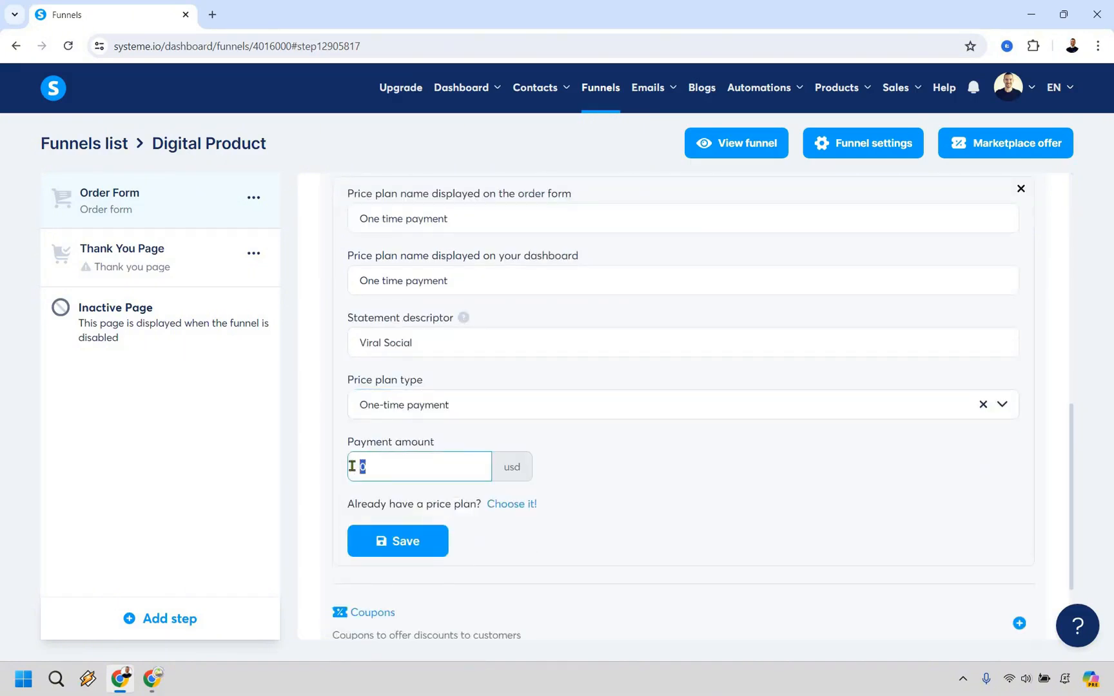
{"action": "type", "text": "19"}
{"action": "left_click", "coordinate": [390, 550]}
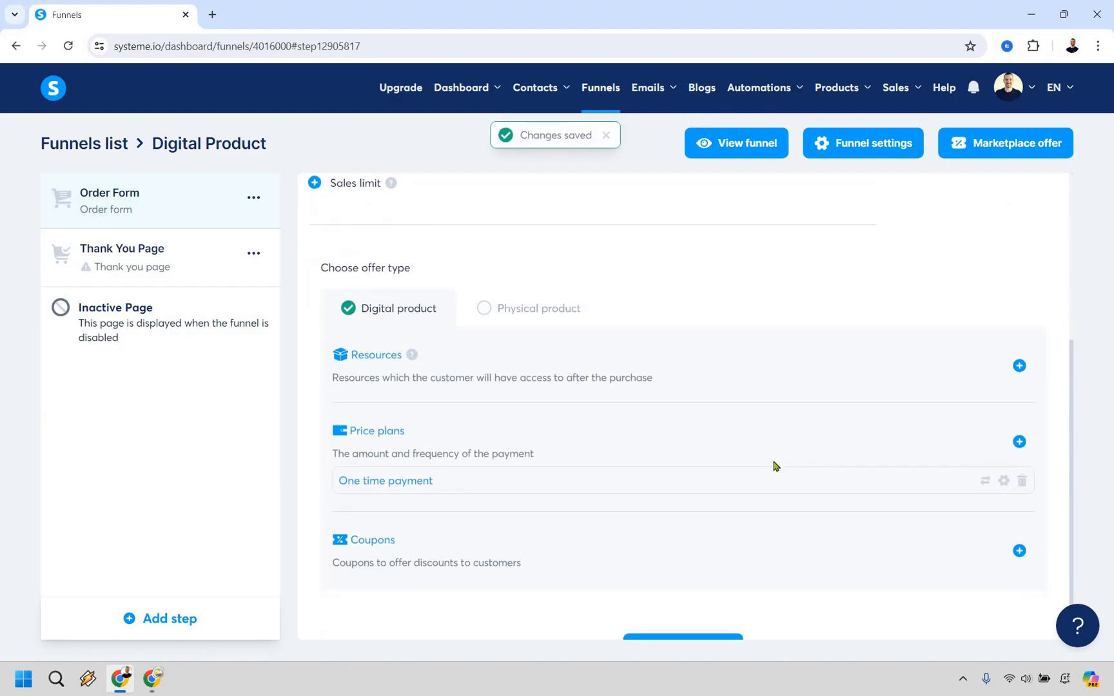
View the live Order Form page to check its contact, payment and order sections, and close it
{"action": "scroll", "coordinate": [773, 465], "scroll_direction": "down", "scroll_amount": 1}
{"action": "scroll", "coordinate": [774, 465], "scroll_direction": "up", "scroll_amount": 5}
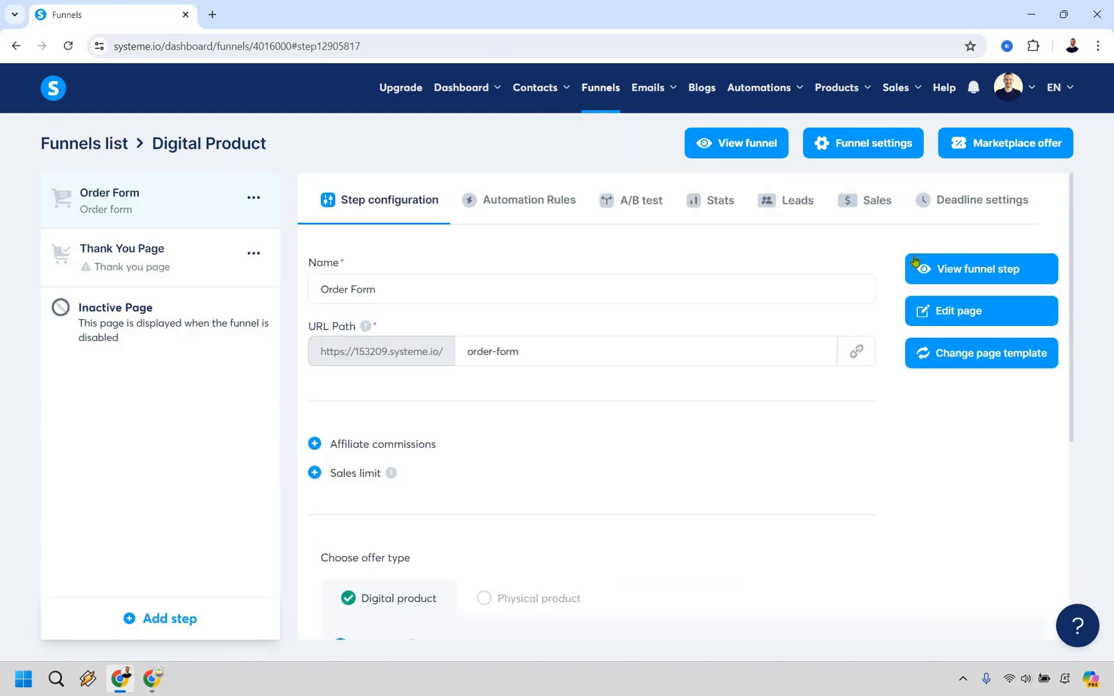
{"action": "left_click", "coordinate": [964, 268]}
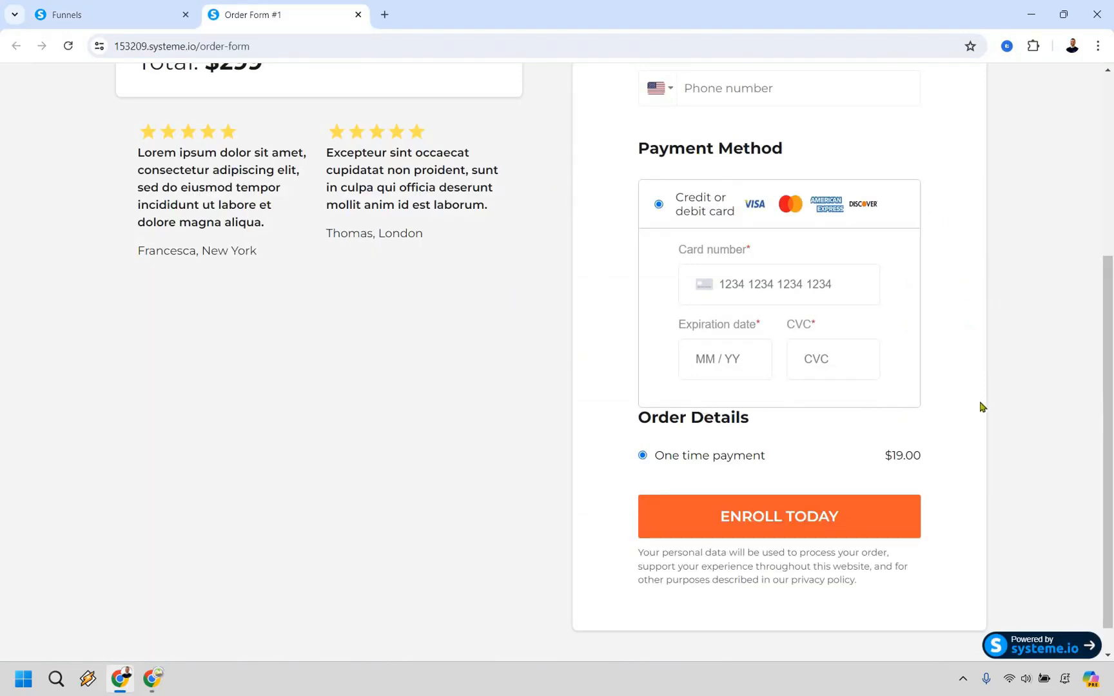
{"action": "scroll", "coordinate": [464, 100], "scroll_direction": "up", "scroll_amount": 5}
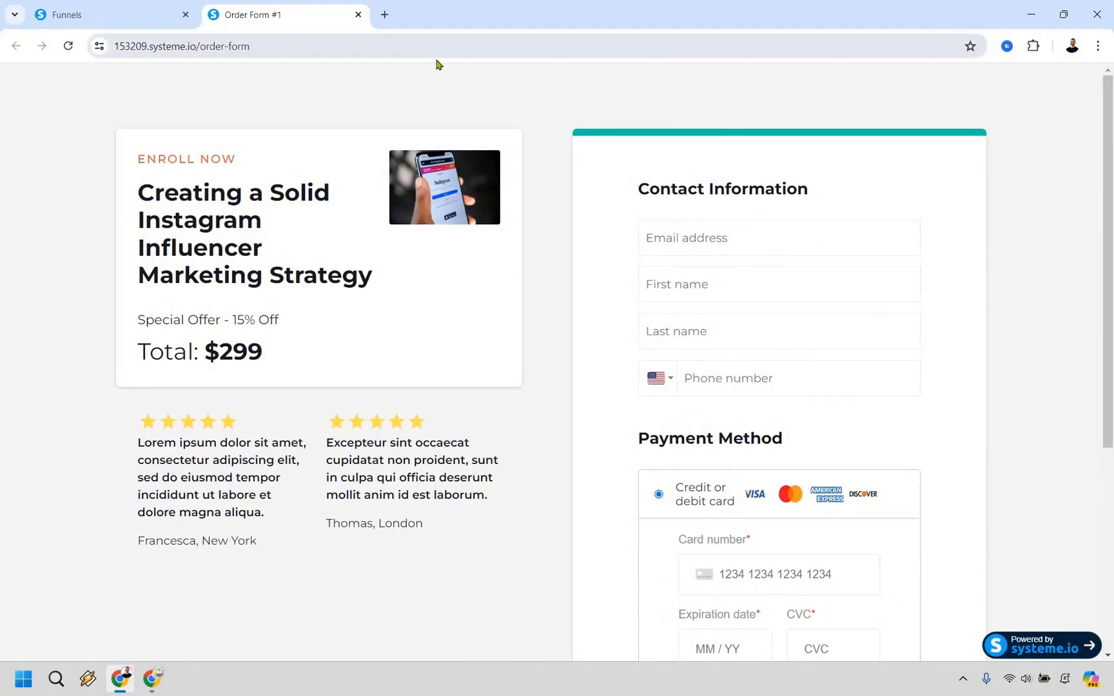
{"action": "key", "text": "ctrl+w"}
Open the Order Form page for editing and delete the phone number field from Contact Information
{"action": "left_click", "coordinate": [960, 318]}
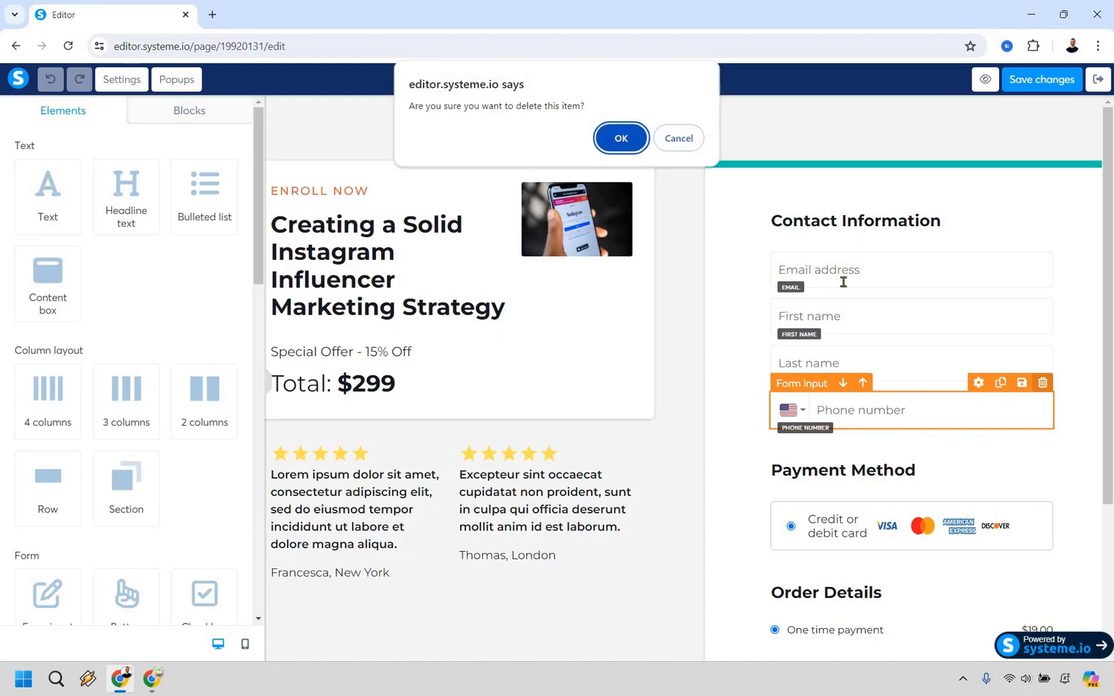
{"action": "key", "text": "Return"}
{"action": "scroll", "coordinate": [633, 293], "scroll_direction": "down", "scroll_amount": 3}
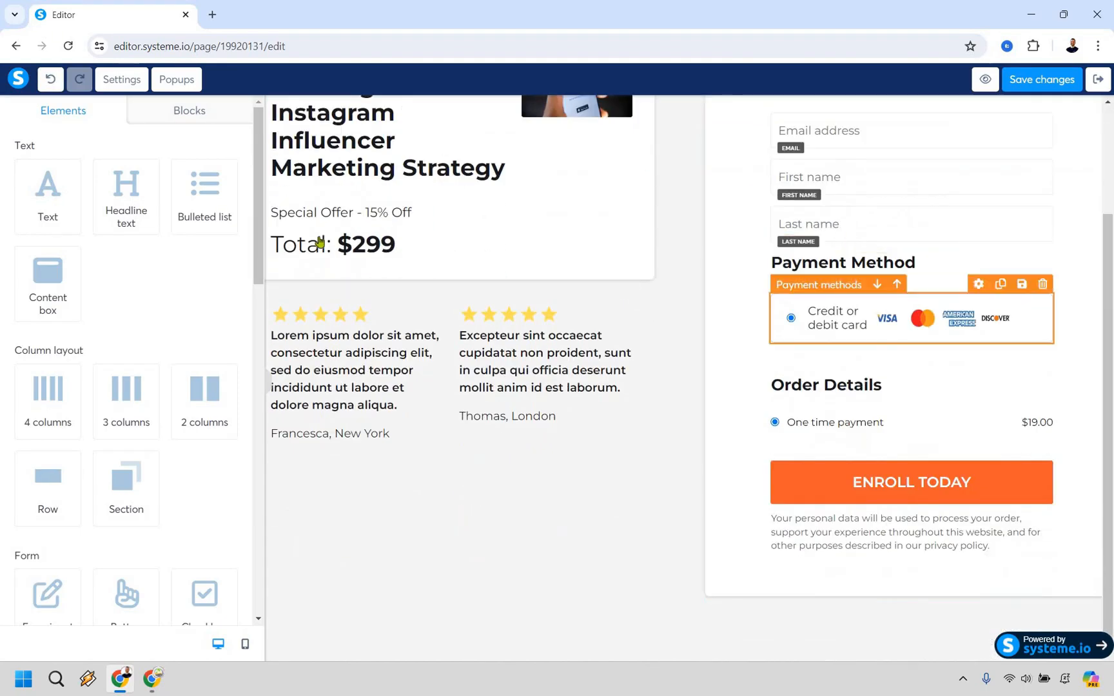
Replace the offer headline under "Enroll Now" with "Viral Social"
{"action": "scroll", "coordinate": [320, 242], "scroll_direction": "up", "scroll_amount": 3}
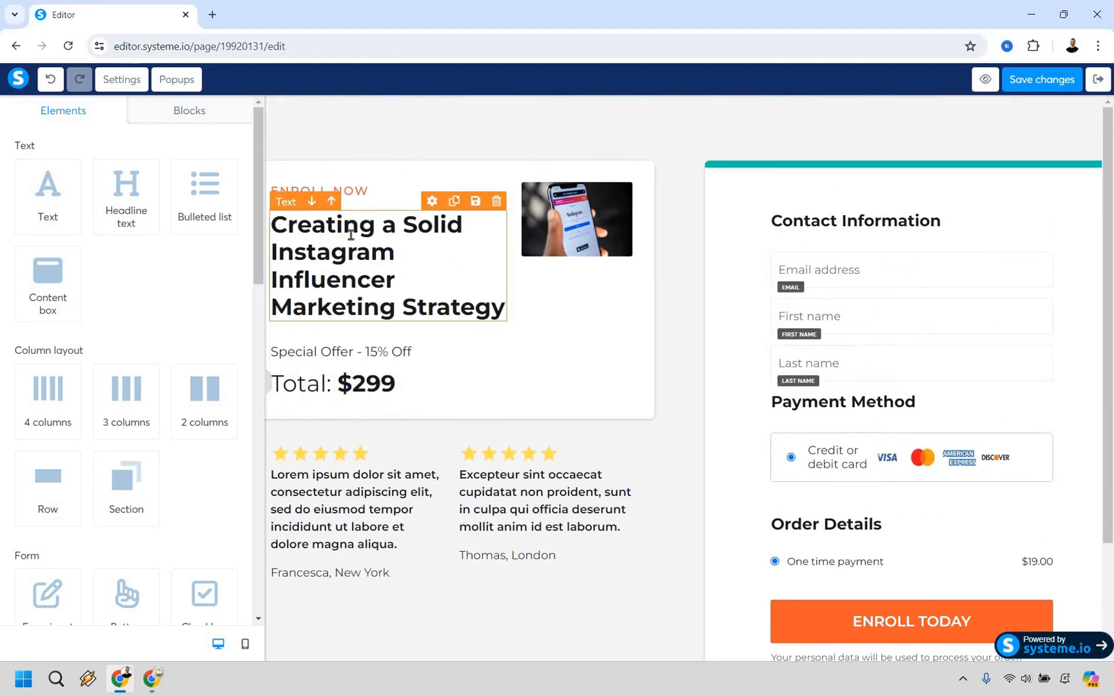
{"action": "double_click", "coordinate": [350, 235]}
{"action": "type", "text": "Viral Social"}
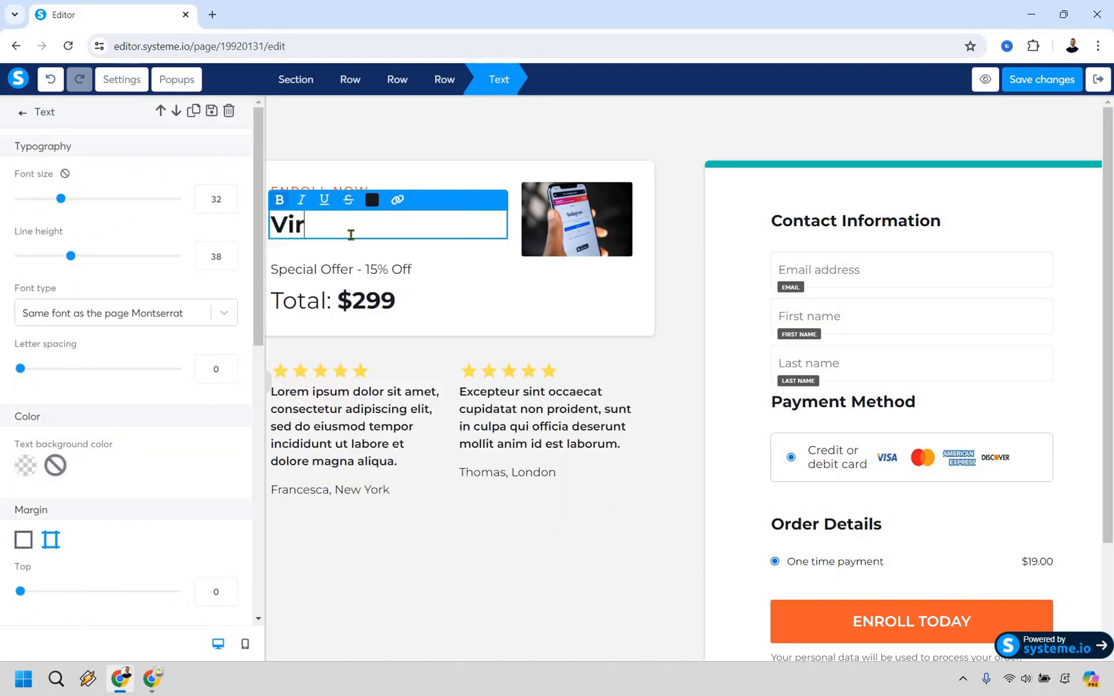
Change the total price in the "Enroll Now" offer box to $19
{"action": "left_click", "coordinate": [384, 300]}
{"action": "left_click", "coordinate": [349, 302]}
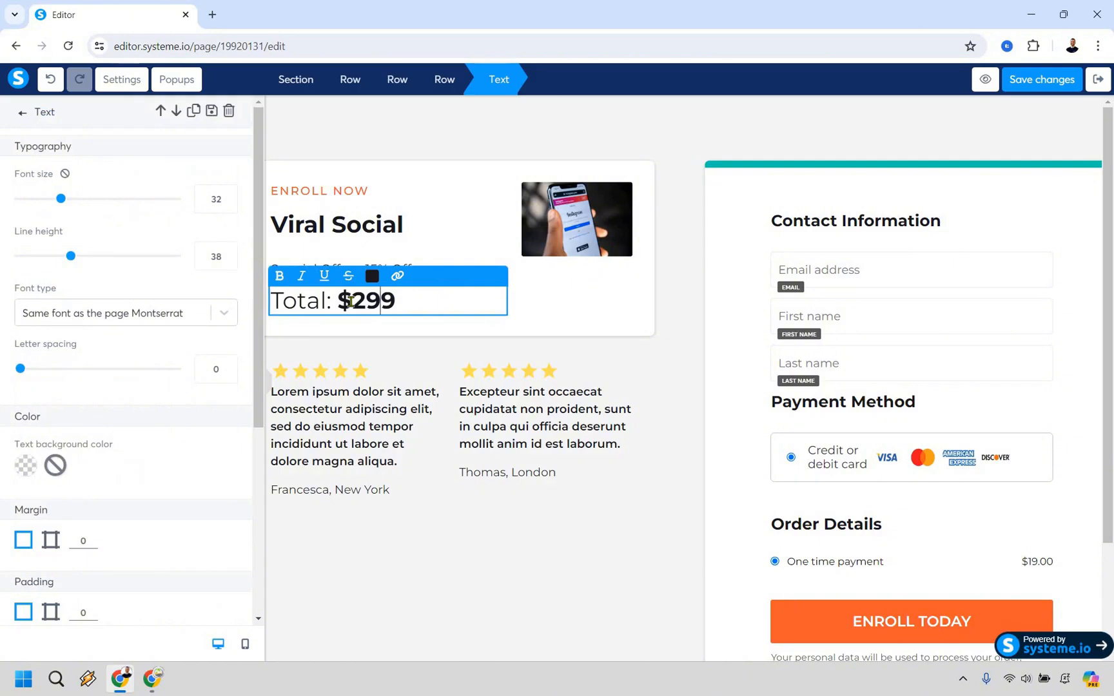
{"action": "key", "text": "shift+Left"}
{"action": "key", "text": "shift+Left"}
{"action": "type", "text": "19"}
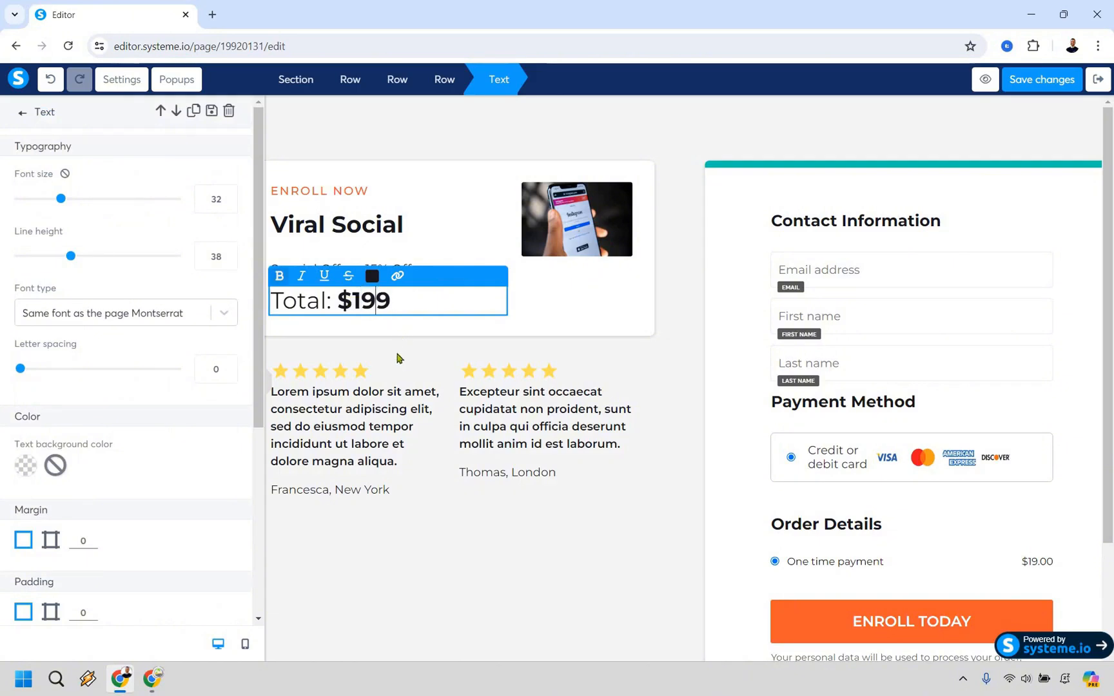
{"action": "key", "text": "Delete"}
Change the discount in the "Special Offer" line of the offer box to 50% Off
{"action": "left_click", "coordinate": [373, 269]}
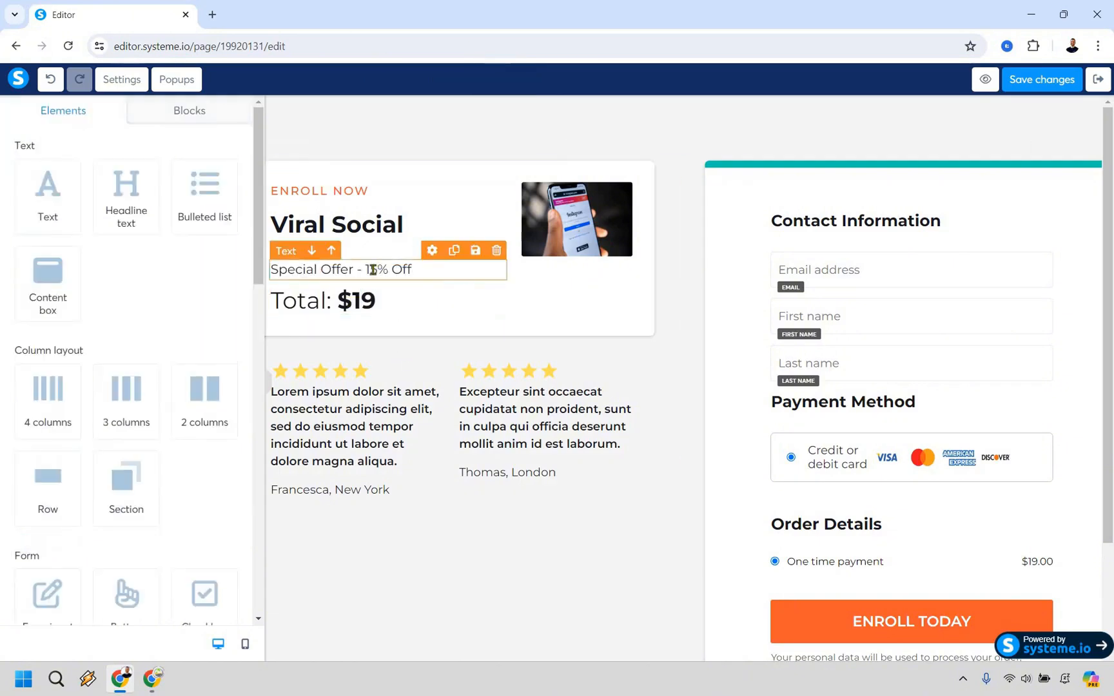
{"action": "left_click", "coordinate": [369, 269]}
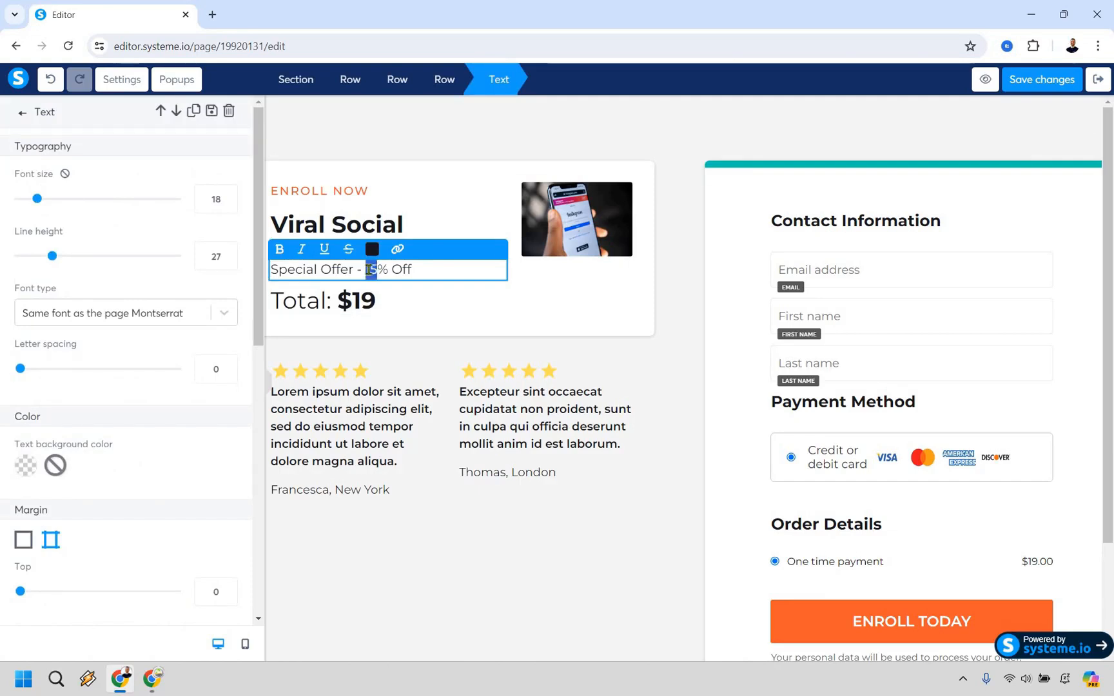
{"action": "type", "text": "50"}
{"action": "left_click", "coordinate": [650, 365]}
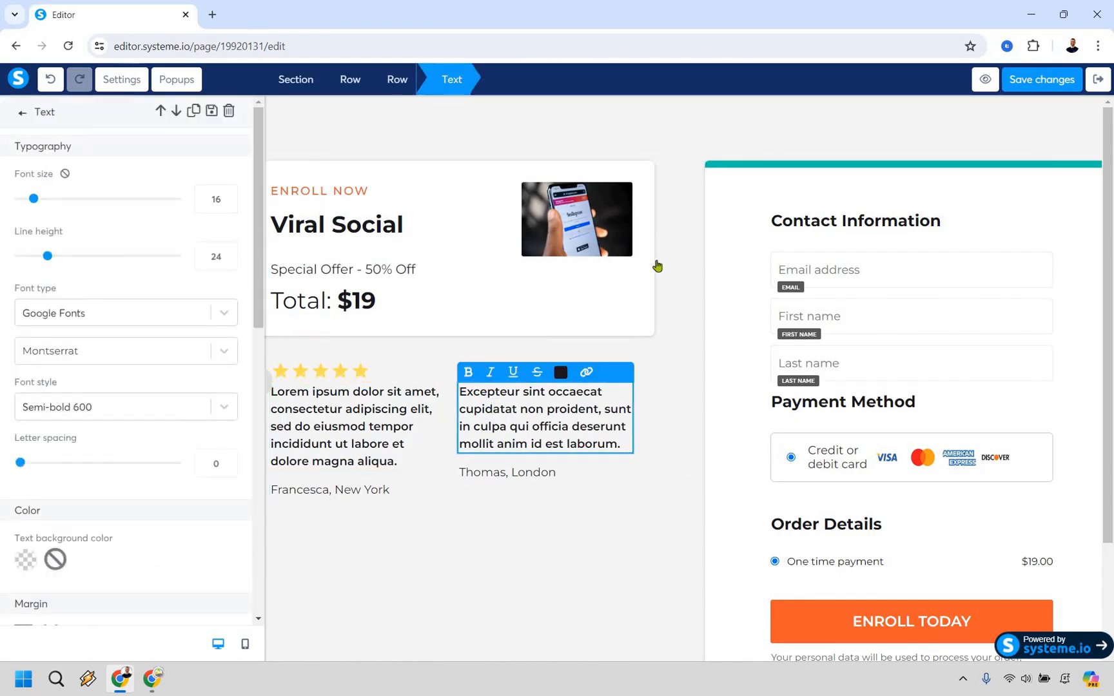
{"action": "left_click", "coordinate": [650, 305]}
Change the text of the payment button below Order Details to "Purchase"
{"action": "scroll", "coordinate": [838, 452], "scroll_direction": "down", "scroll_amount": 2}
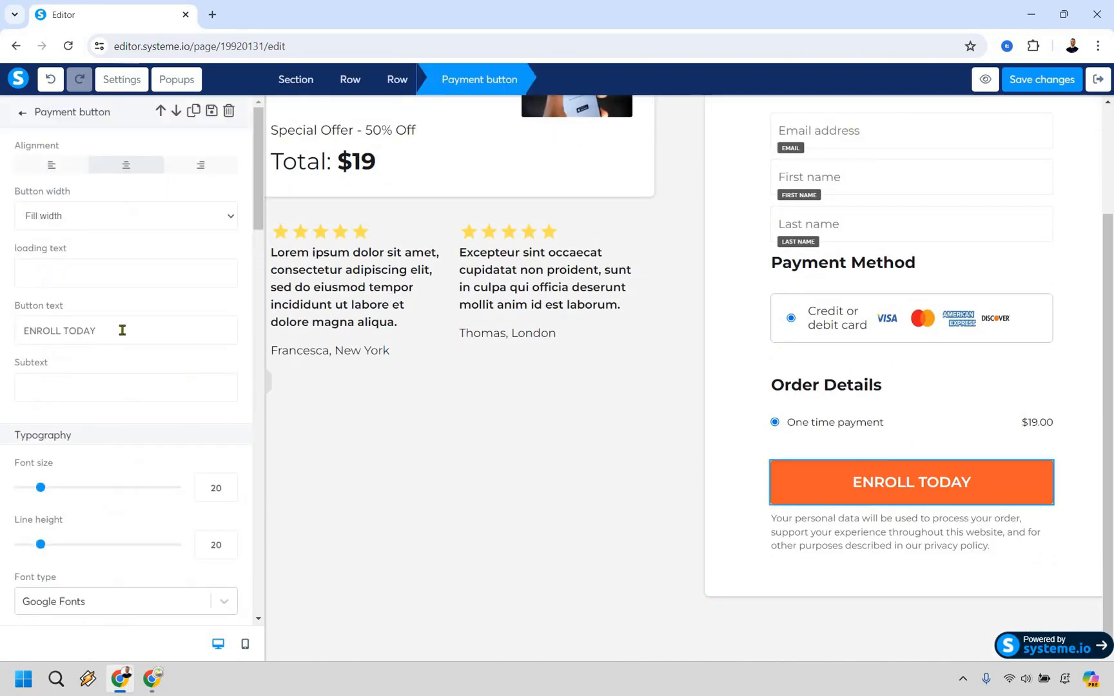
{"action": "triple_click", "coordinate": [122, 330]}
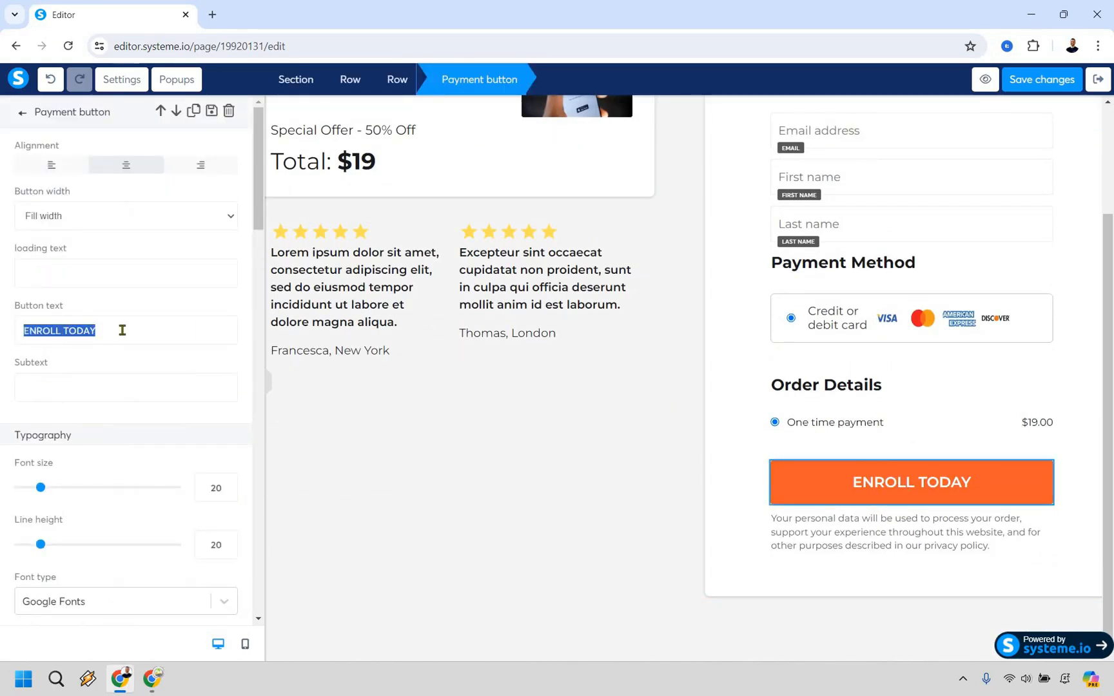
{"action": "type", "text": "Purchase"}
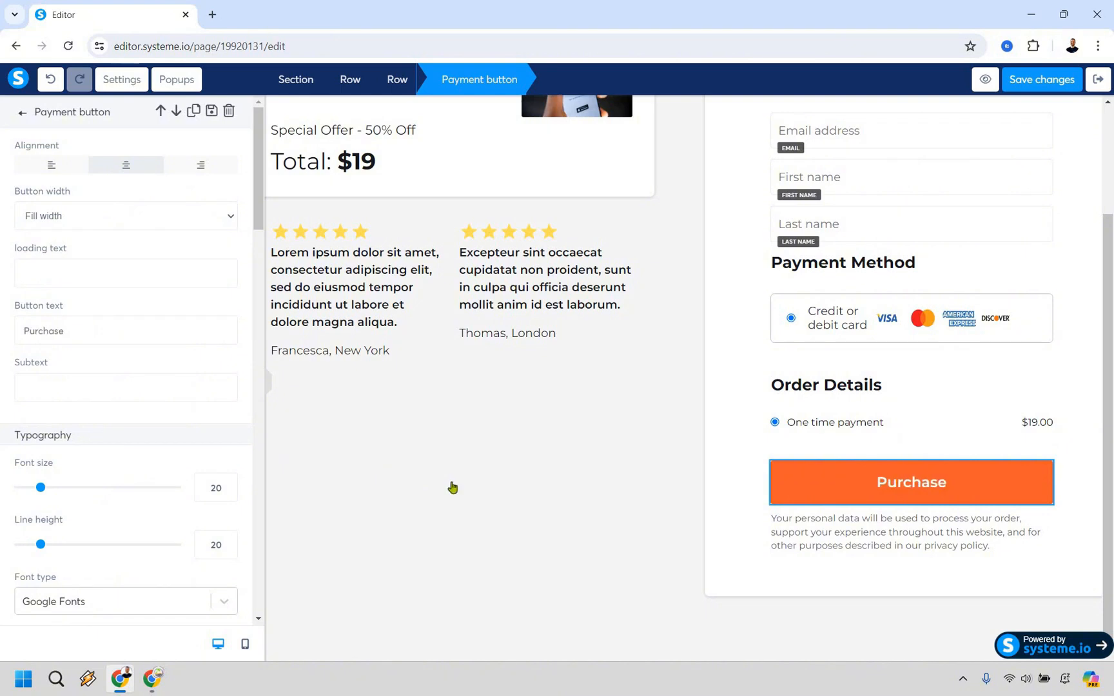
{"action": "left_click", "coordinate": [656, 577]}
{"action": "left_click", "coordinate": [671, 622]}
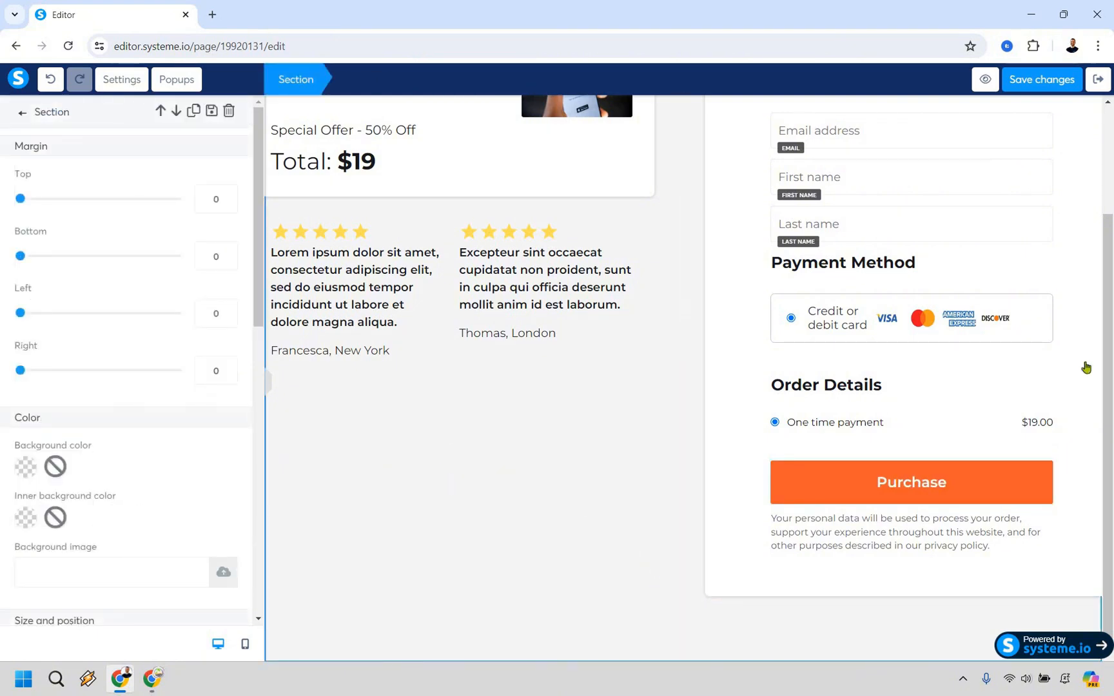
{"action": "key", "text": "Escape"}
Save the changes to the Order Form page and exit the page editor
{"action": "scroll", "coordinate": [1086, 367], "scroll_direction": "up", "scroll_amount": 2}
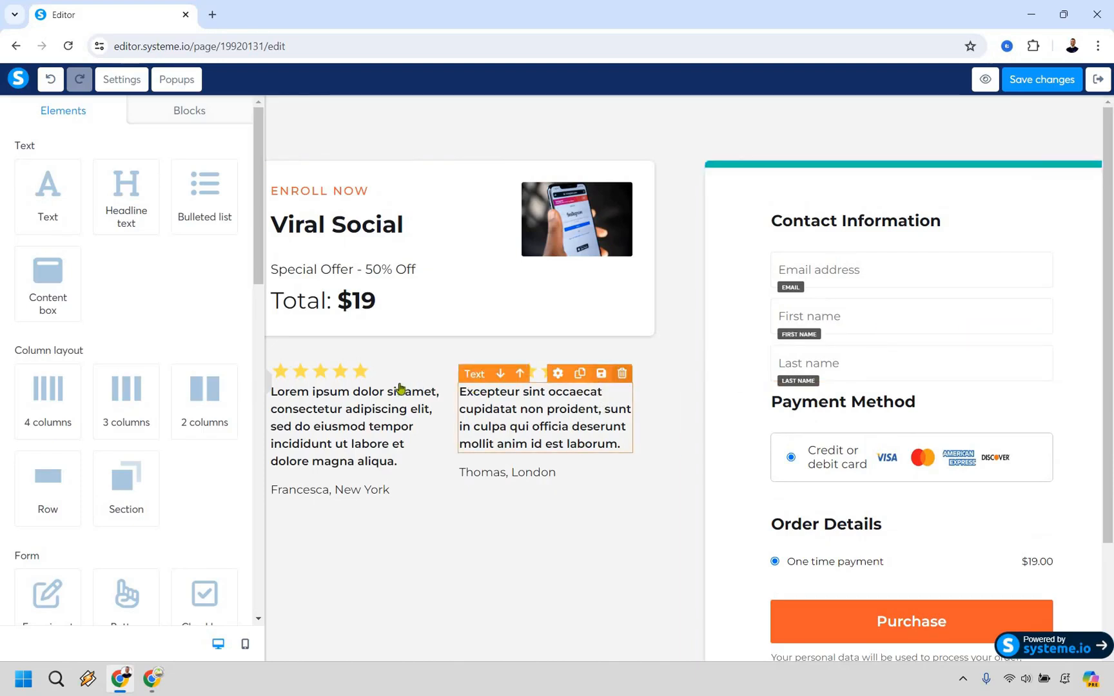
{"action": "left_click", "coordinate": [1034, 80]}
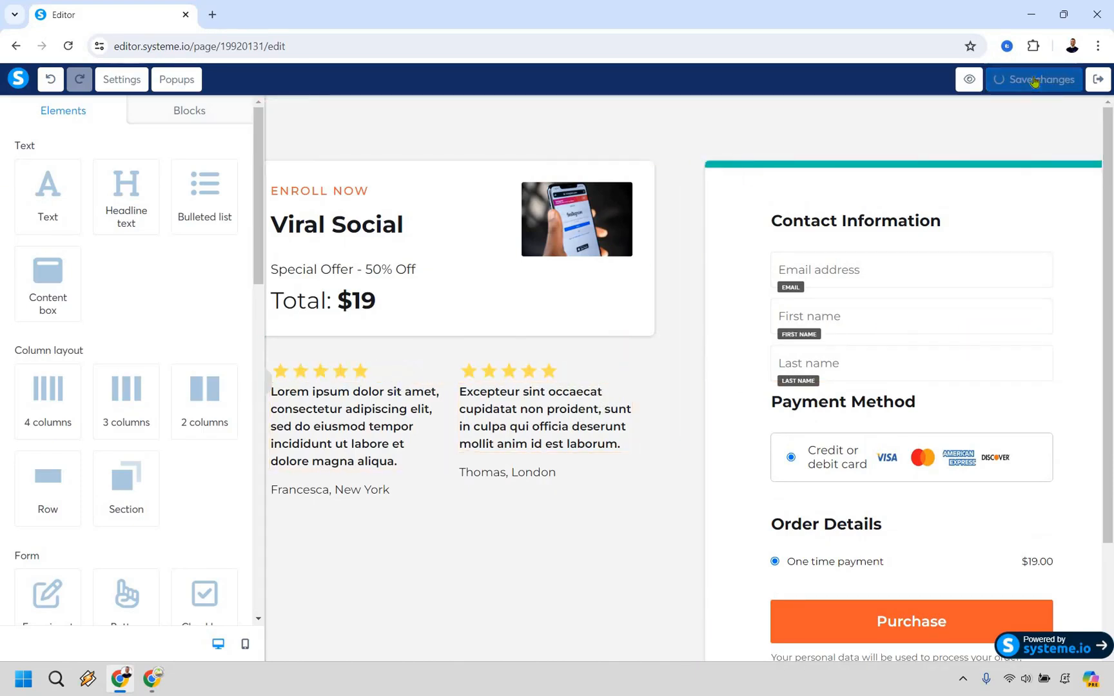
{"action": "left_click", "coordinate": [1096, 80]}
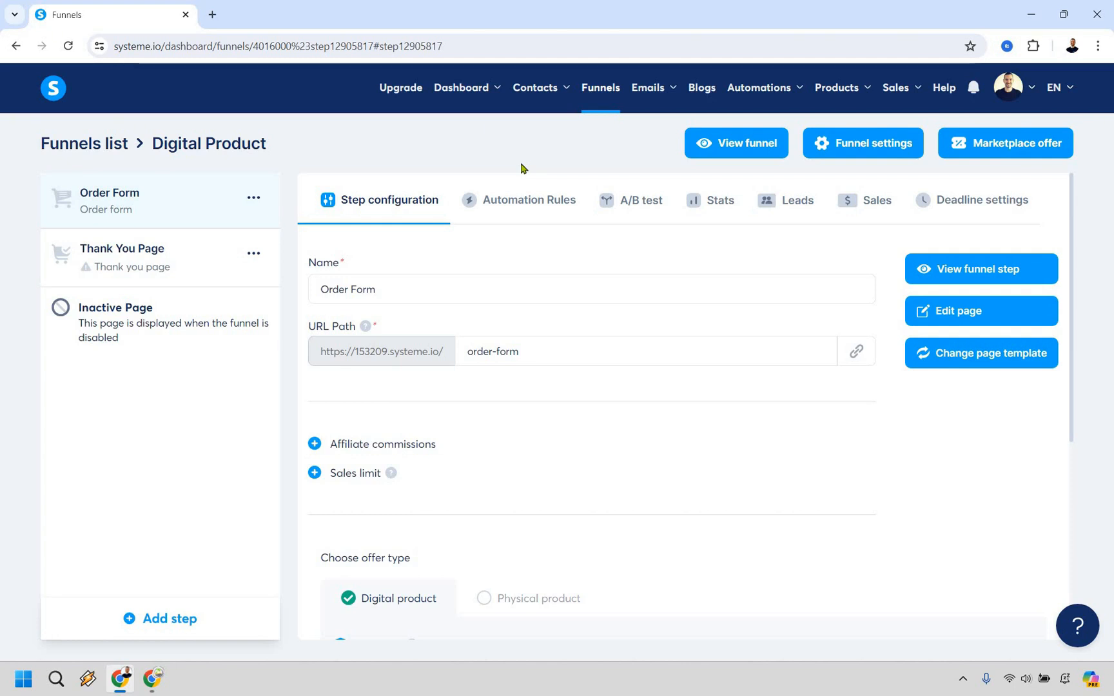
Create an email campaign in a new browser tab, using "Viral Social" as both its name and description
{"action": "left_click", "coordinate": [648, 93]}
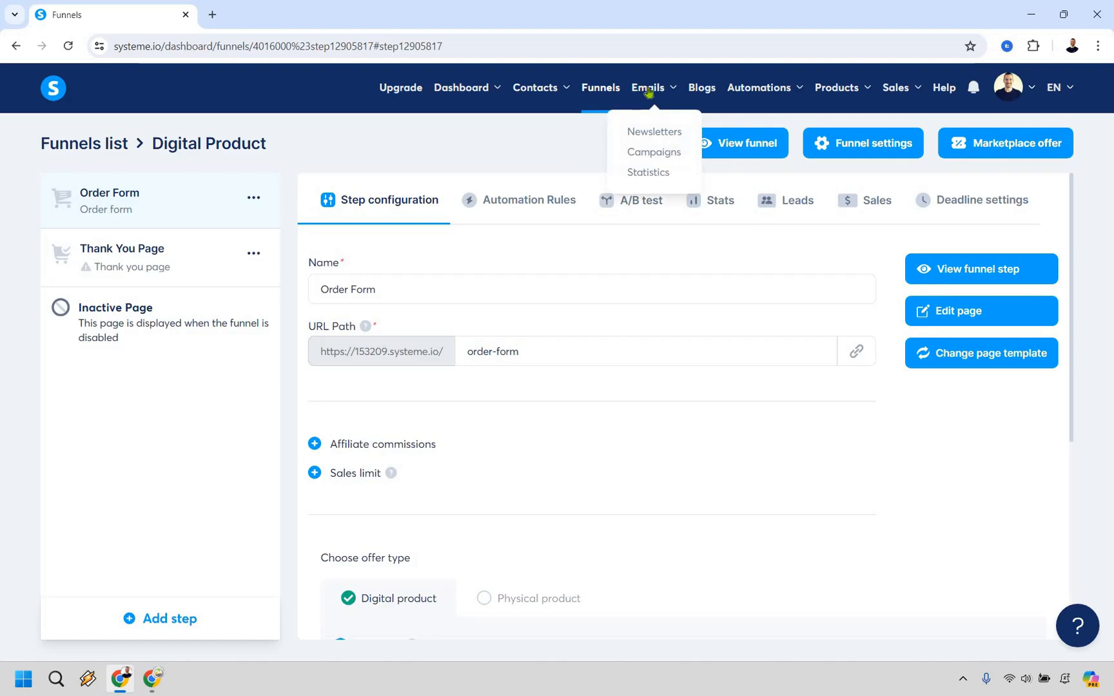
{"action": "right_click", "coordinate": [653, 153]}
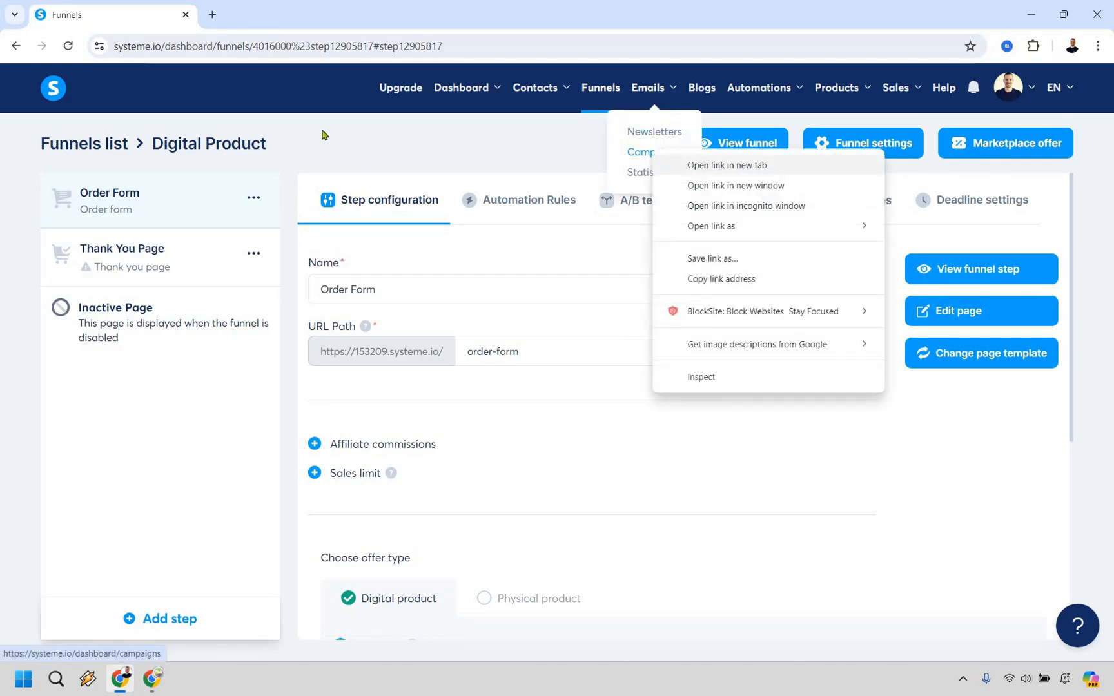
{"action": "left_click", "coordinate": [689, 168]}
{"action": "left_click", "coordinate": [1024, 157]}
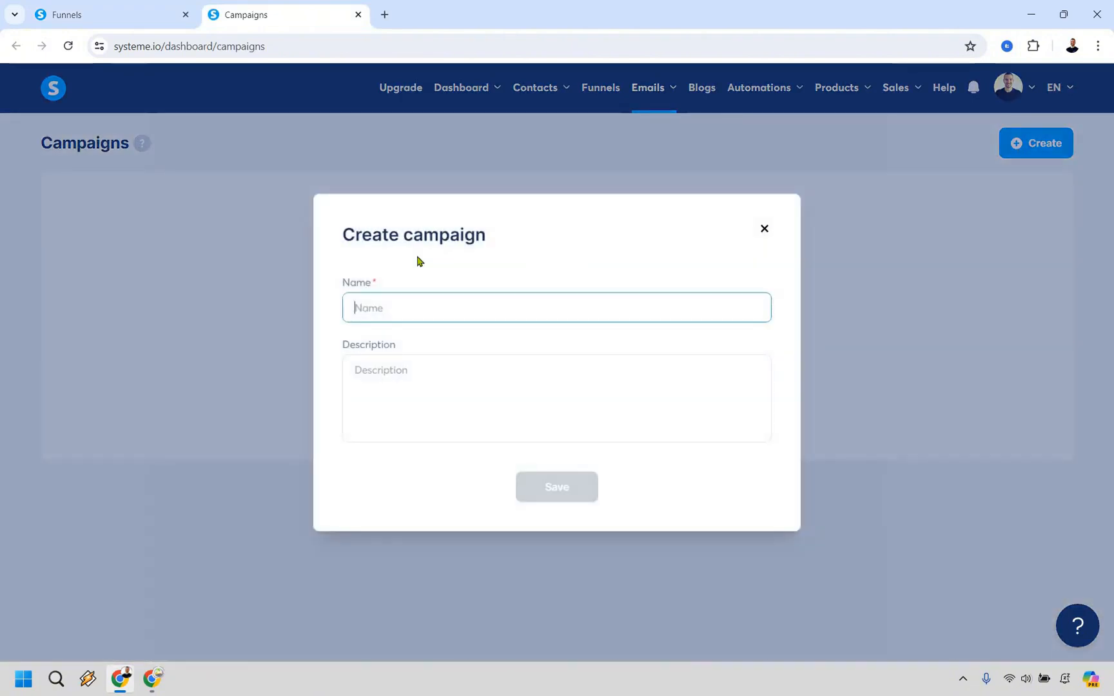
{"action": "type", "text": "Viral Social"}
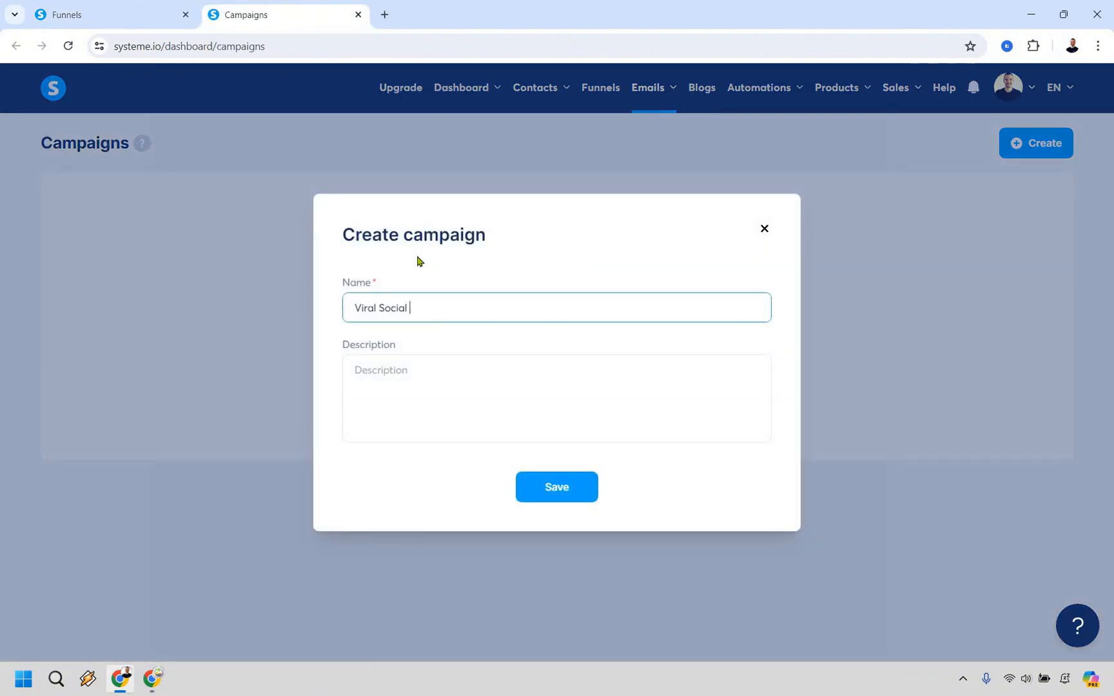
{"action": "key", "text": "ctrl+a"}
{"action": "key", "text": "ctrl+c"}
{"action": "key", "text": "Tab"}
{"action": "key", "text": "ctrl+v"}
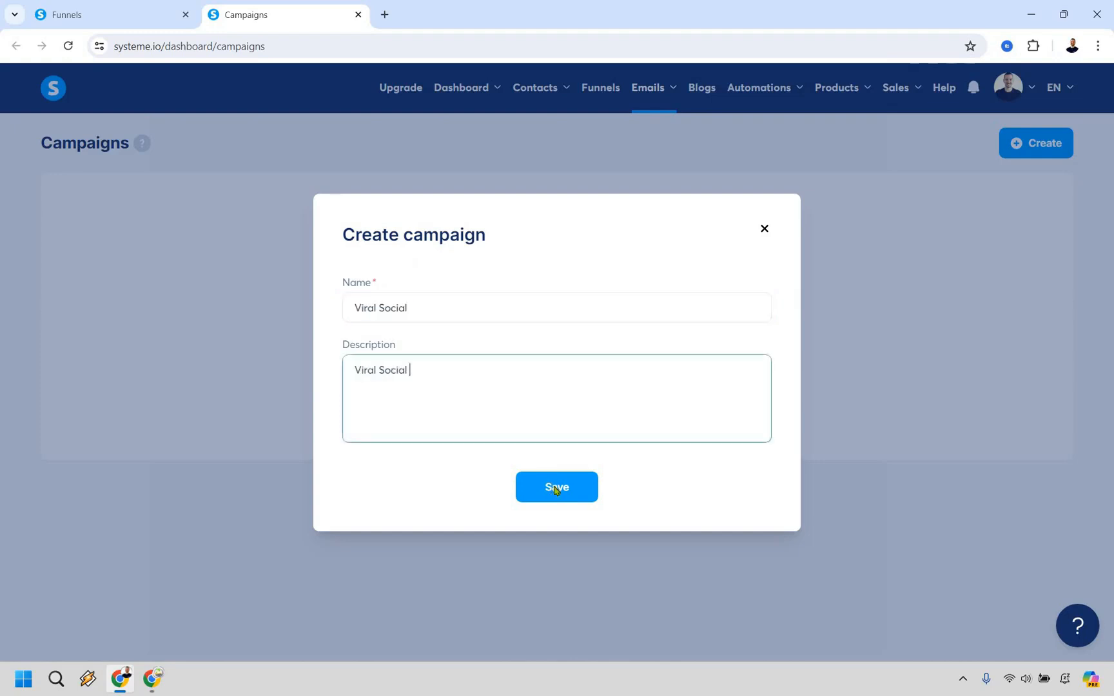
{"action": "left_click", "coordinate": [556, 486]}
Open the Viral Social campaign and create a classic-editor email with the subject "Thank you for purchasing Viral Social"
{"action": "left_click", "coordinate": [97, 239]}
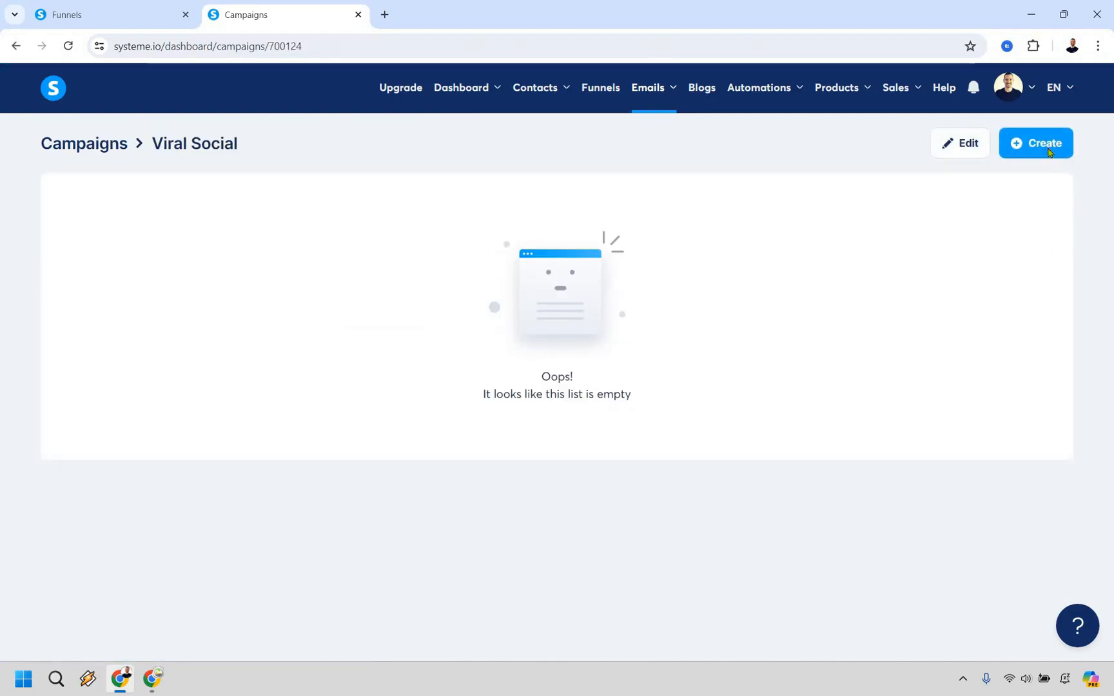
{"action": "left_click", "coordinate": [1048, 152]}
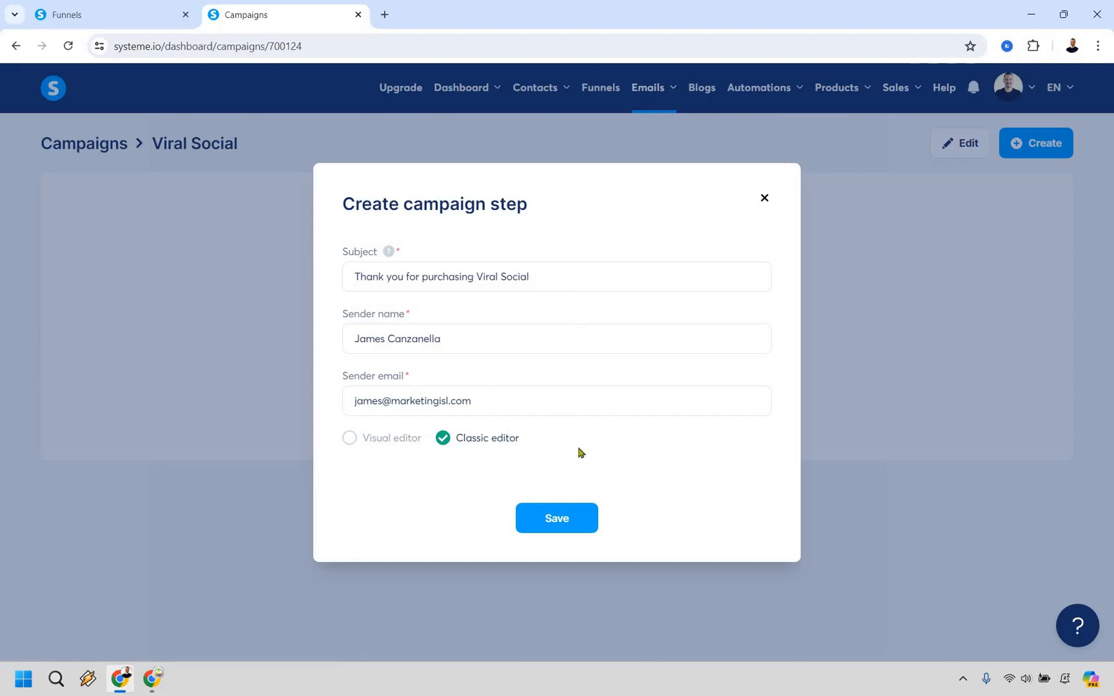
{"action": "left_click", "coordinate": [565, 520]}
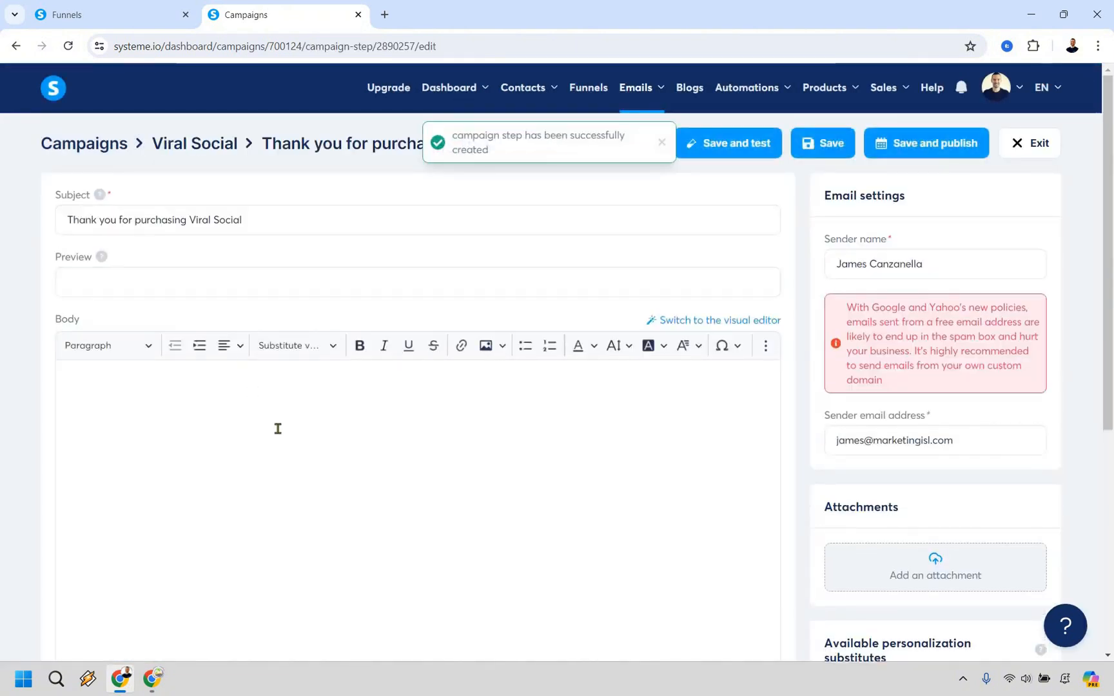
Write the email body as two paragraphs: "Thank you for purchasing" and "Click here to access your purchase."
{"action": "left_click", "coordinate": [270, 400]}
{"action": "type", "text": "Th"}
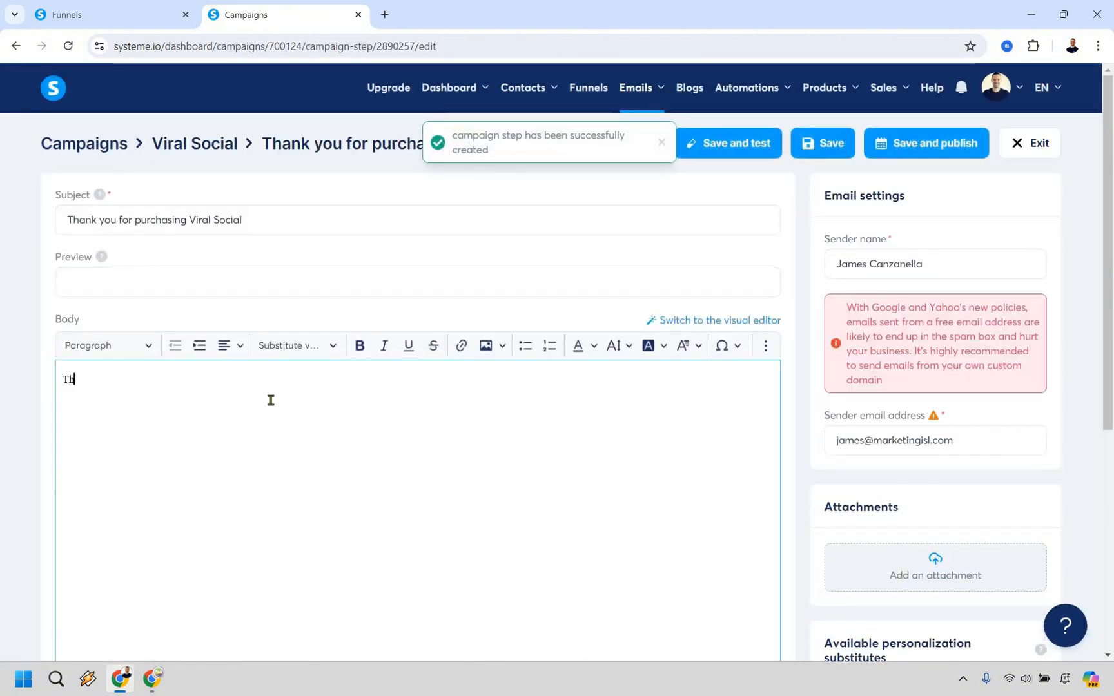
{"action": "type", "text": "ank you for purchas"}
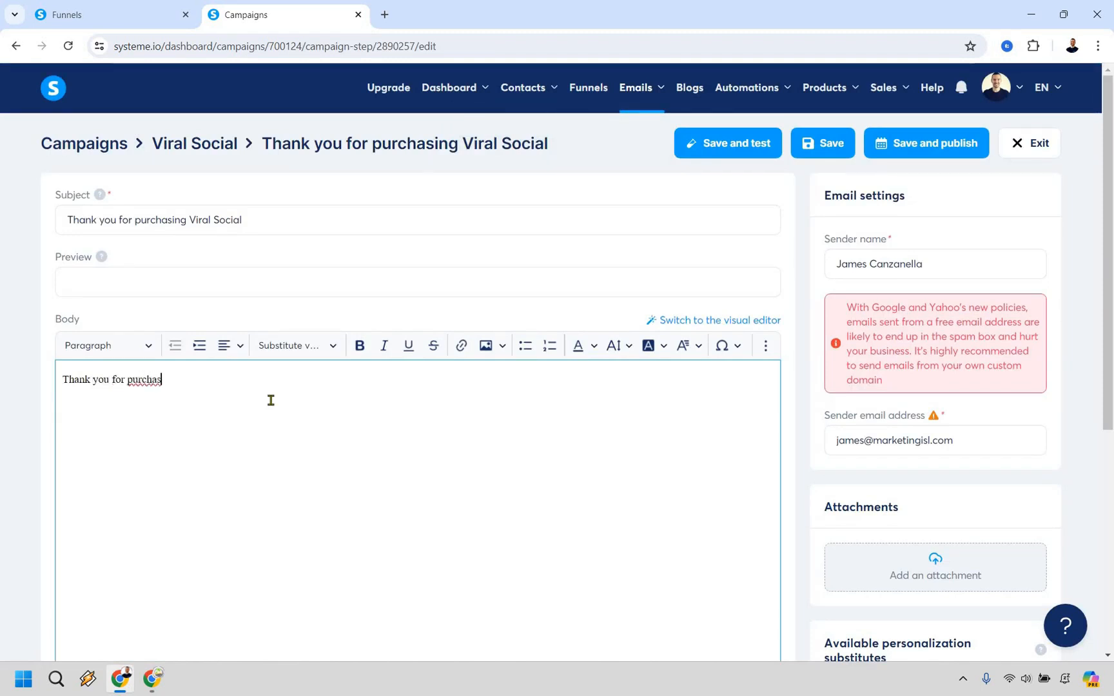
{"action": "type", "text": "ing"}
{"action": "key", "text": "Return"}
{"action": "type", "text": "Click here to access your"}
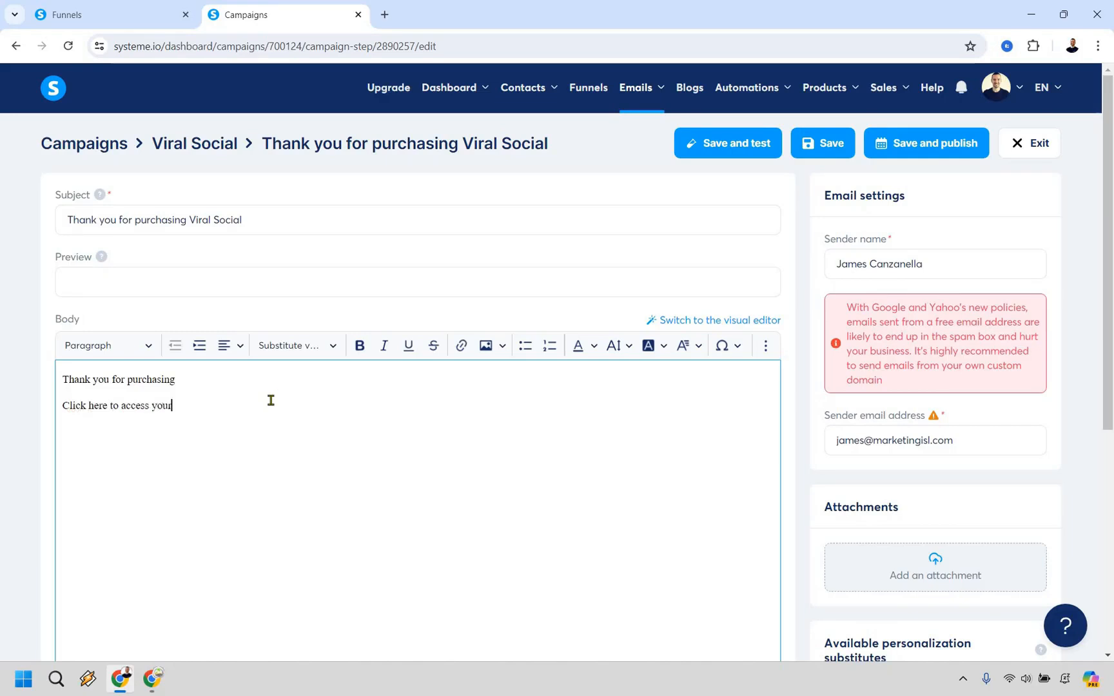
{"action": "type", "text": " purchase."}
{"action": "left_click_drag", "start_coordinate": [214, 405], "coordinate": [64, 406]}
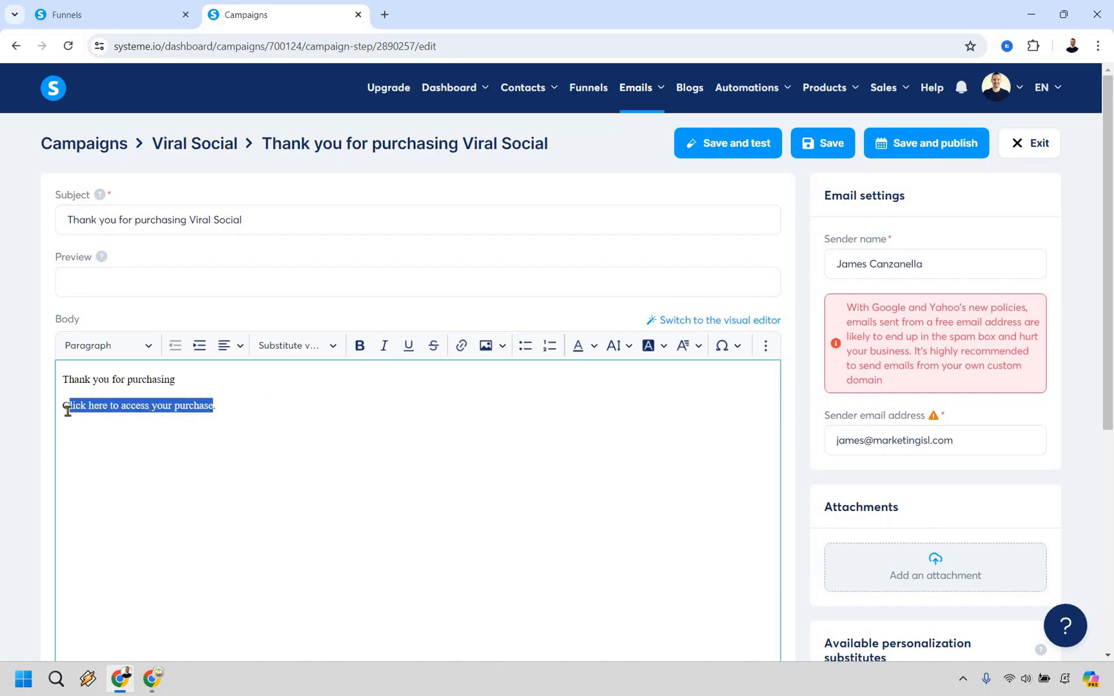
{"action": "left_click", "coordinate": [462, 348]}
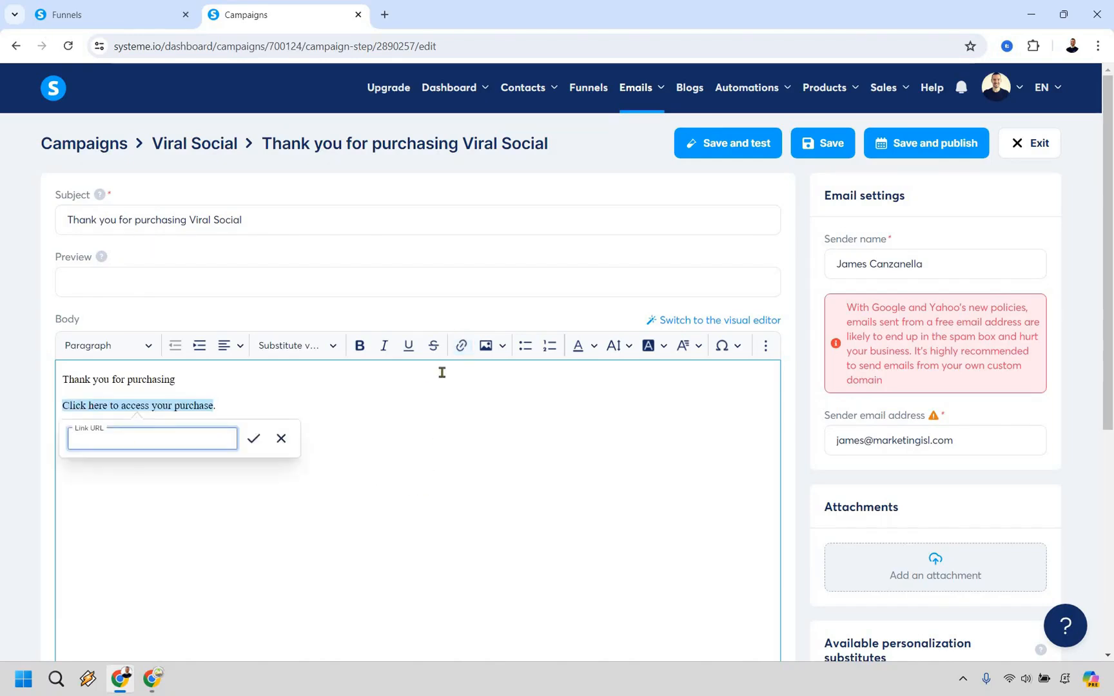
{"action": "type", "text": "www.theirdownloadpage.com"}
{"action": "key", "text": "Return"}
Sign the email with the sender's first name on a new line, and publish it with a sending delay of 0 days
{"action": "left_click", "coordinate": [313, 402]}
{"action": "key", "text": "Return"}
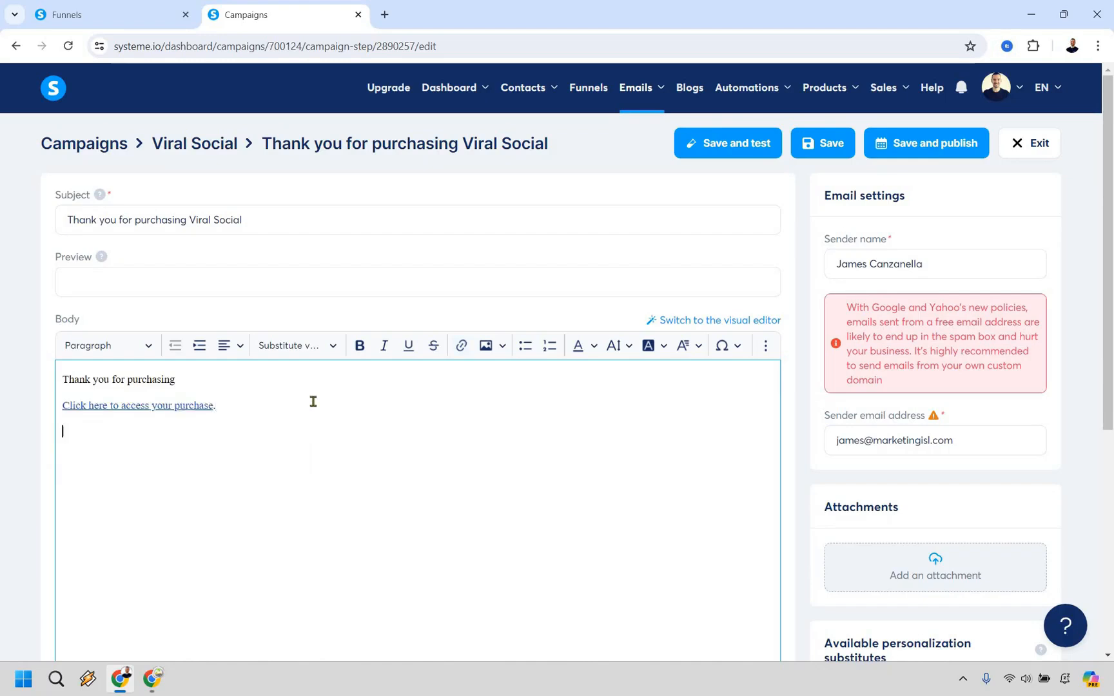
{"action": "type", "text": "James"}
{"action": "left_click", "coordinate": [934, 150]}
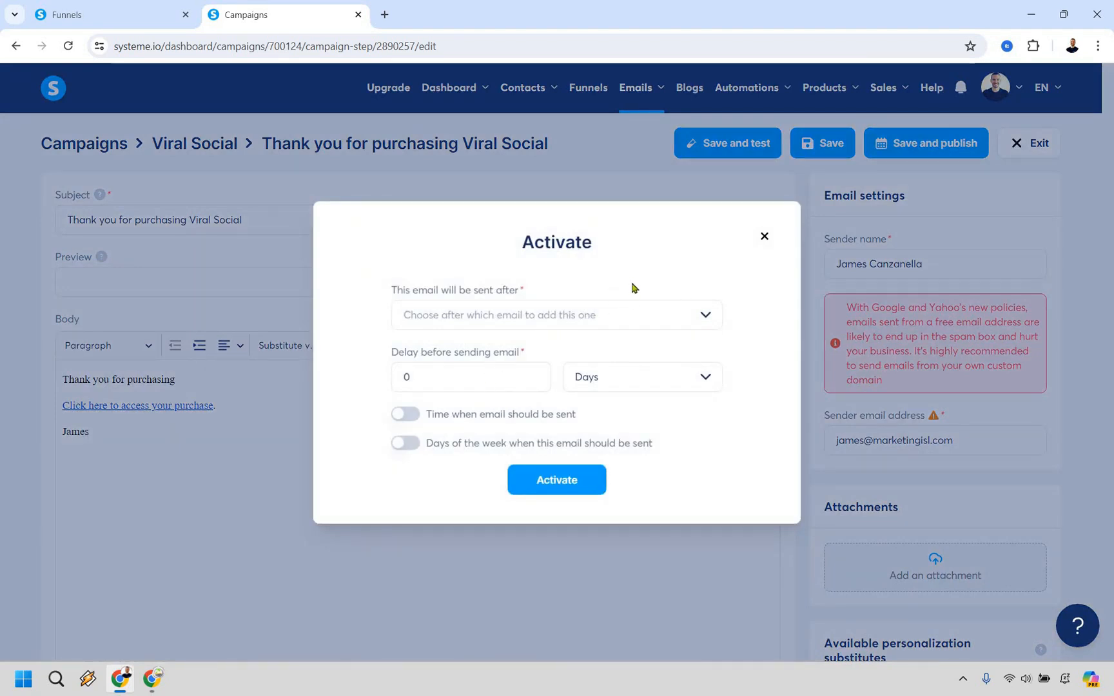
{"action": "left_click", "coordinate": [579, 487]}
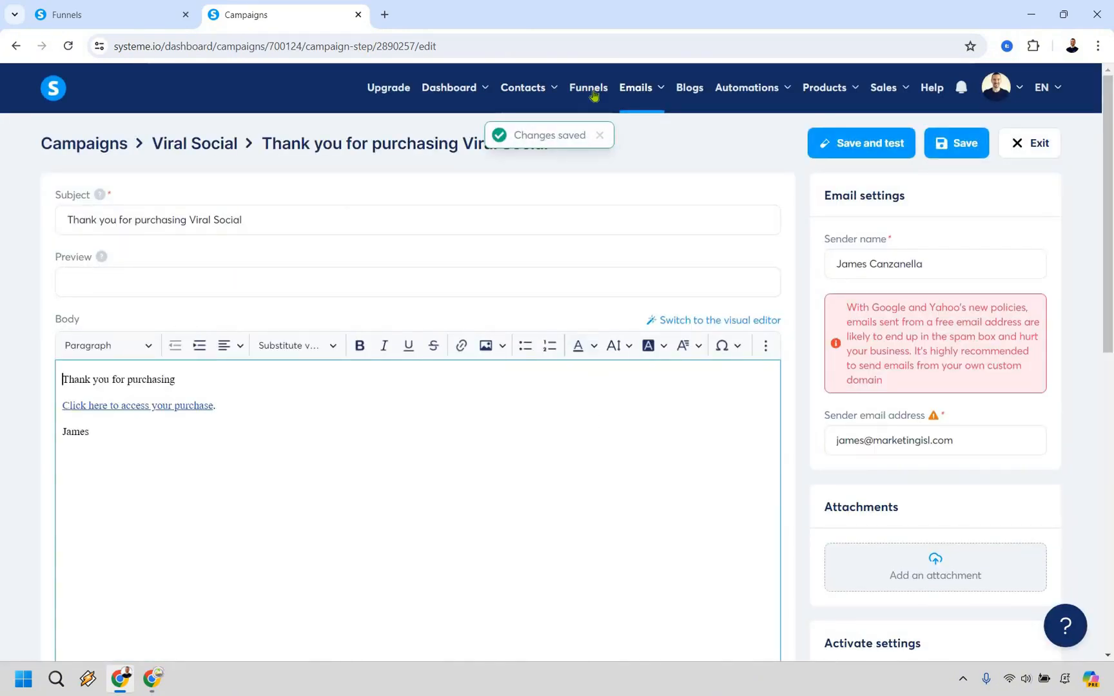
Open the Digital Product funnel and add an automation rule with the New sale trigger to its Order Form step
{"action": "left_click", "coordinate": [620, 90]}
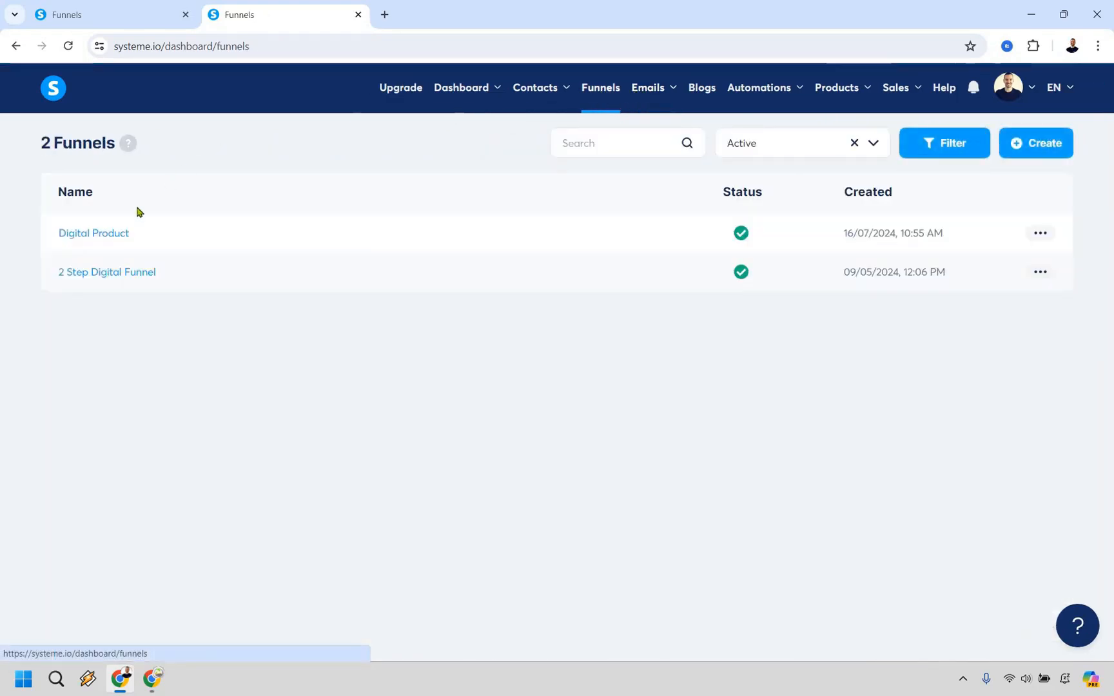
{"action": "left_click", "coordinate": [93, 232]}
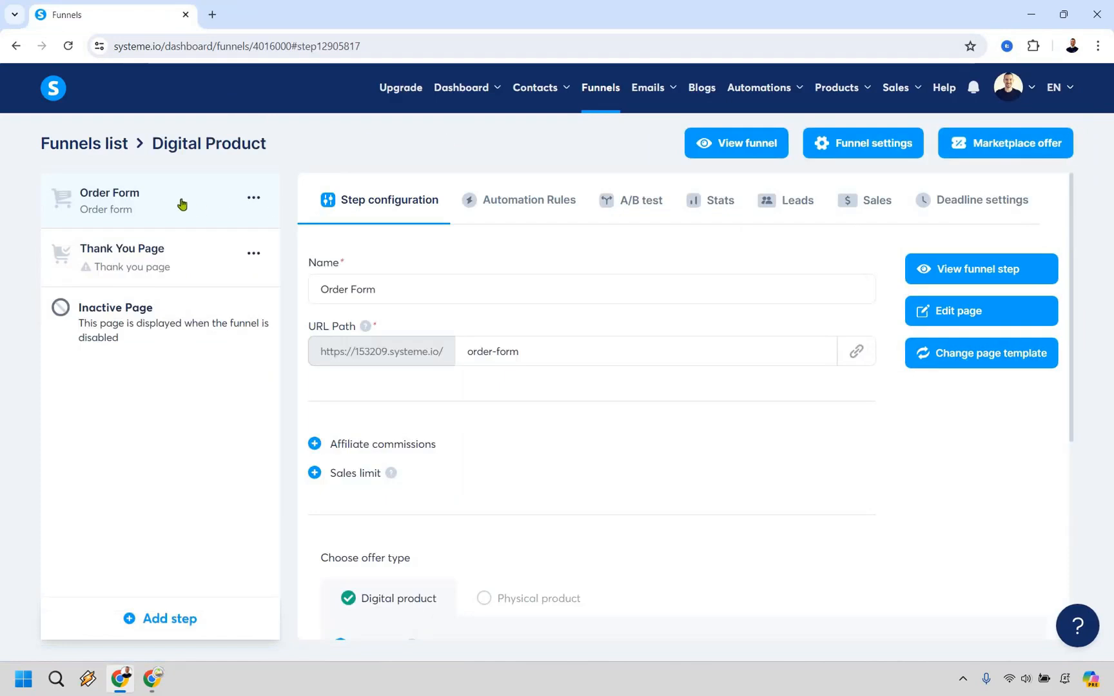
{"action": "left_click", "coordinate": [530, 199]}
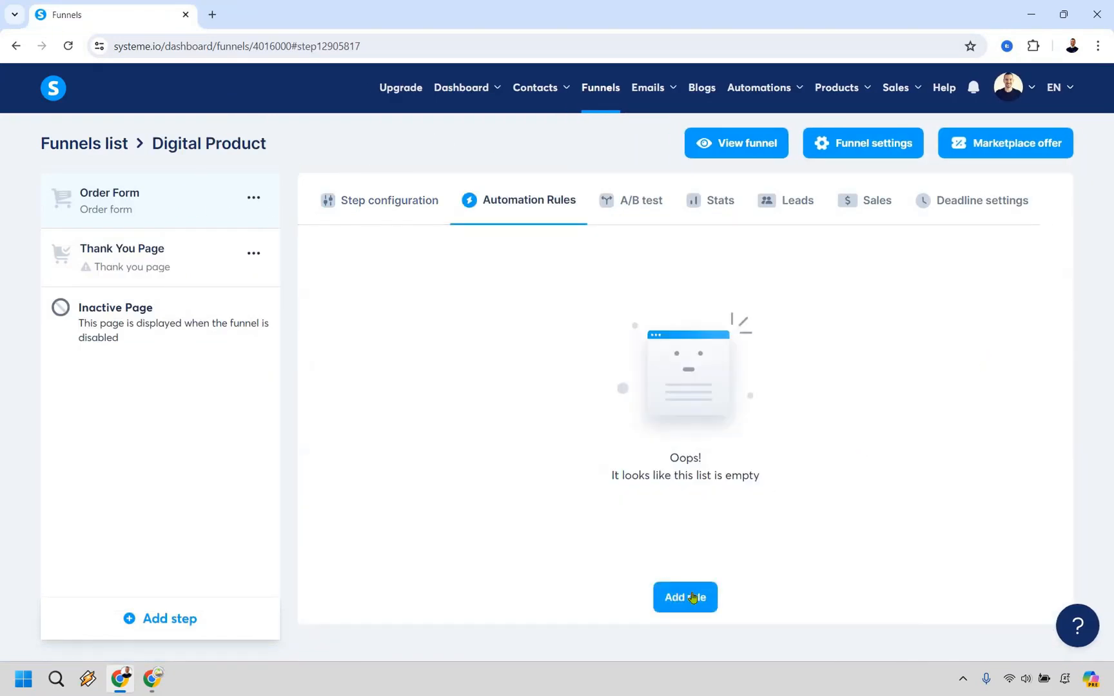
{"action": "left_click", "coordinate": [693, 600]}
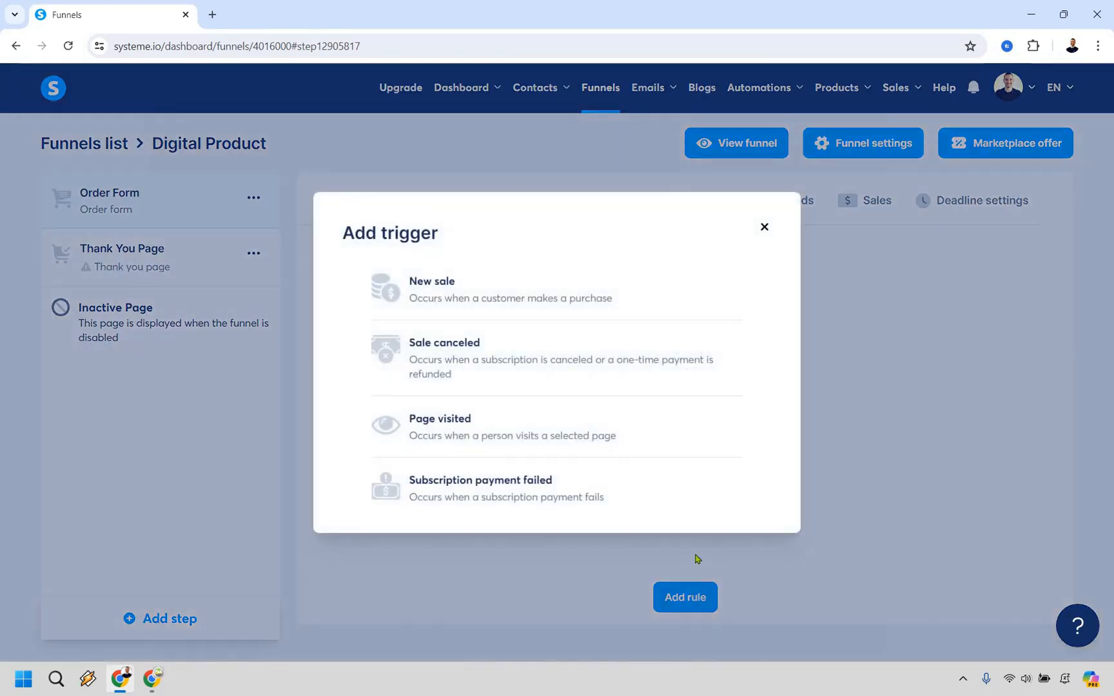
{"action": "left_click", "coordinate": [534, 301]}
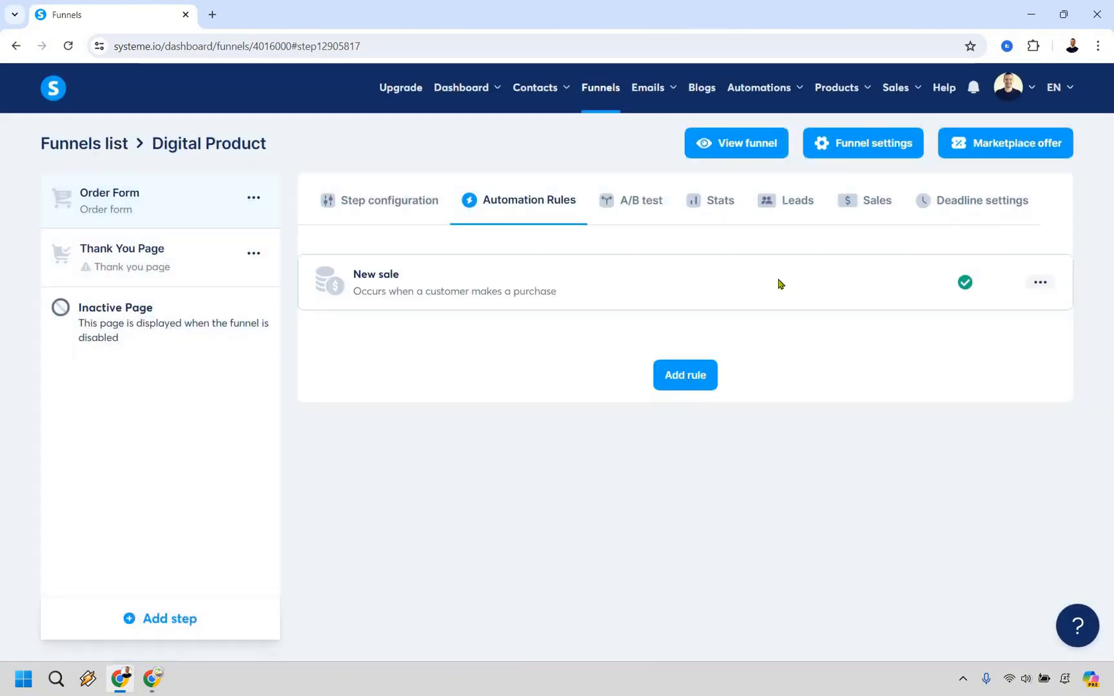
Add an Add a tag action to the New sale rule with a newly created "Customer" tag, and save the rule
{"action": "left_click", "coordinate": [897, 285]}
{"action": "left_click", "coordinate": [899, 283]}
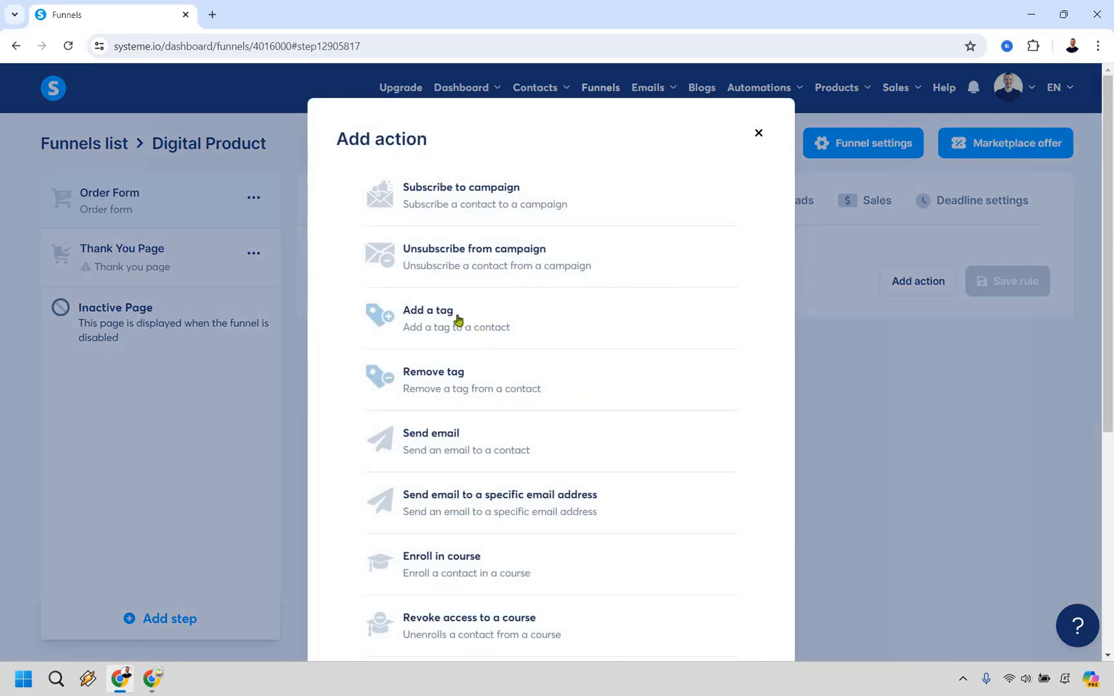
{"action": "left_click", "coordinate": [738, 345]}
{"action": "left_click", "coordinate": [773, 347]}
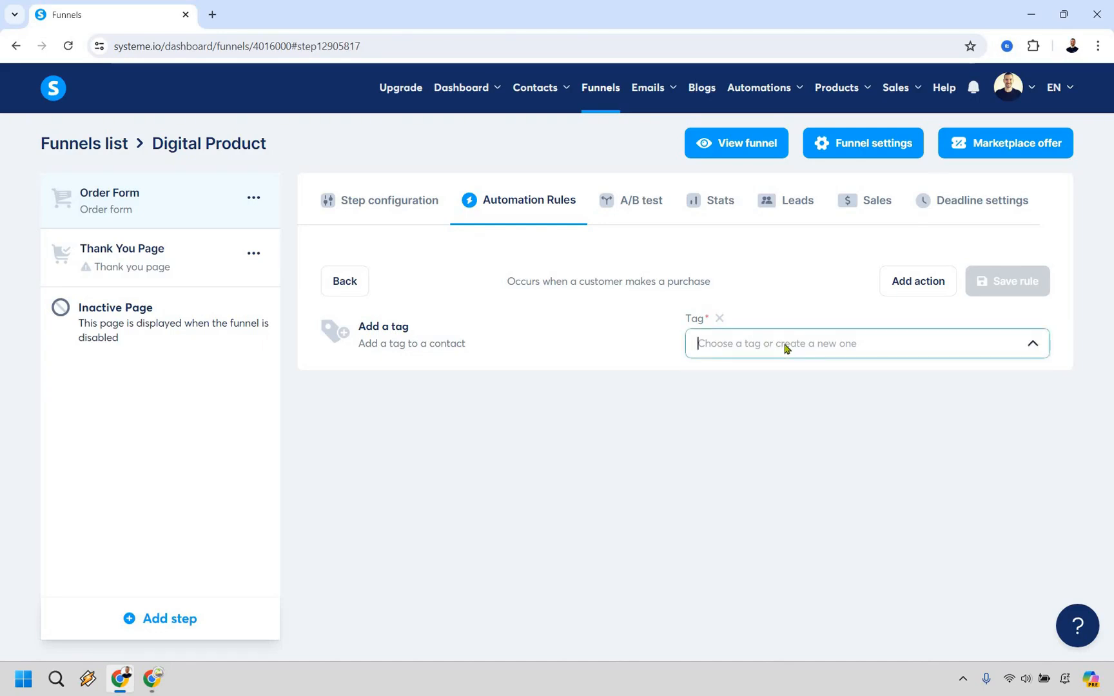
{"action": "type", "text": "Customer"}
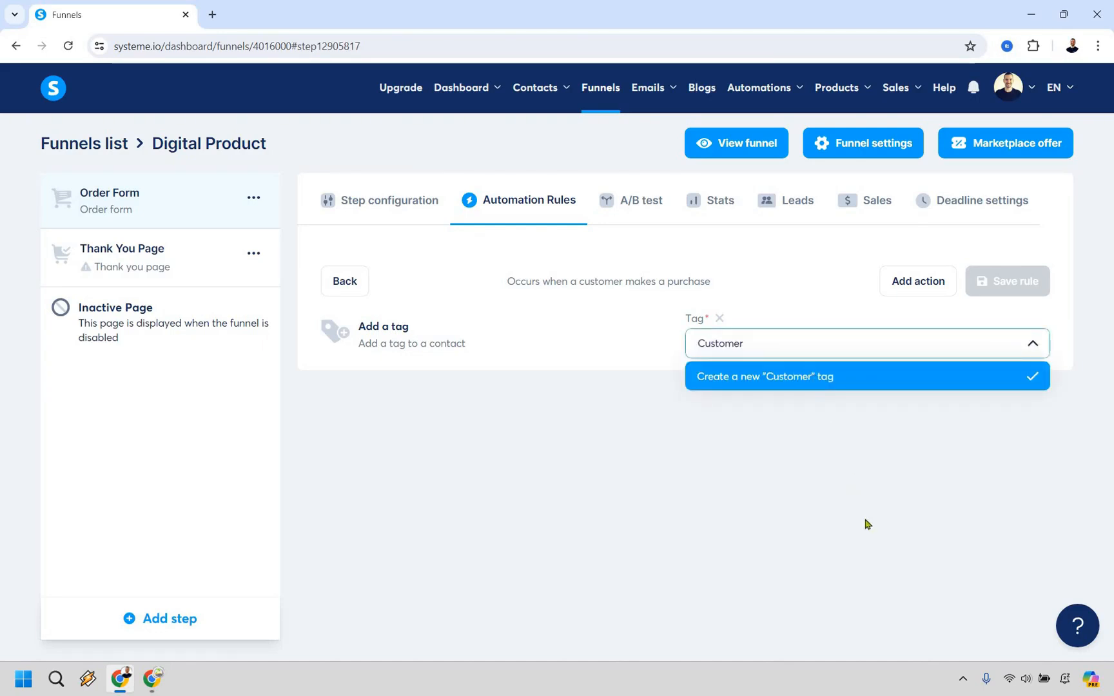
{"action": "key", "text": "Return"}
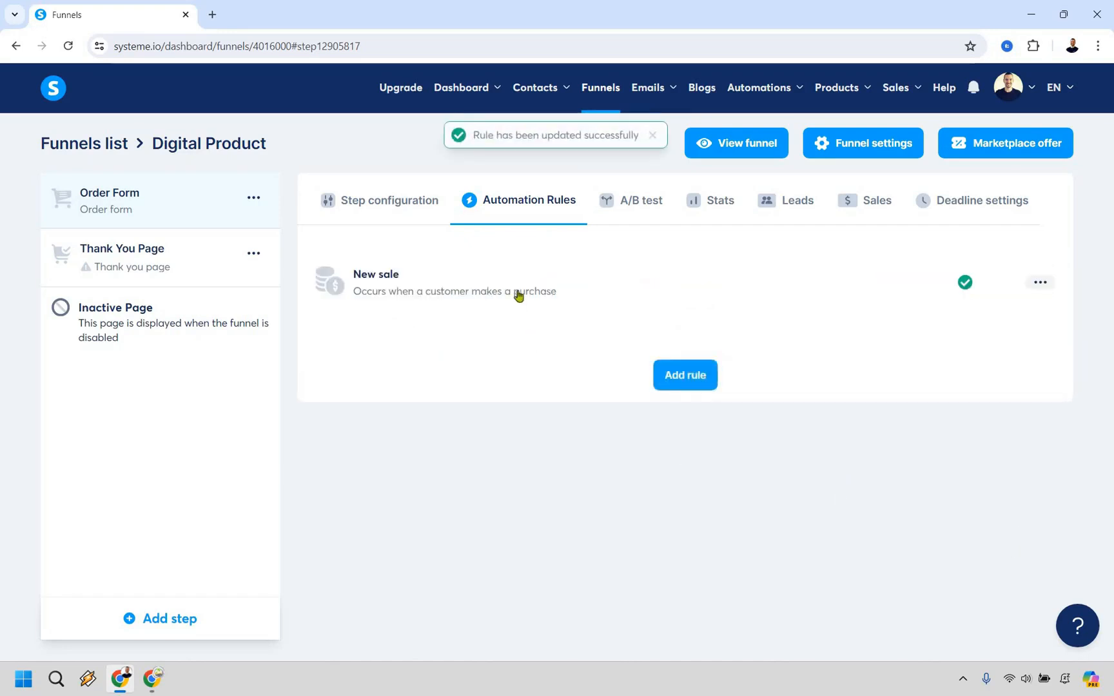
Add a Subscribe to campaign action for the Viral Social campaign to the New sale rule, and save the rule
{"action": "left_click", "coordinate": [602, 288]}
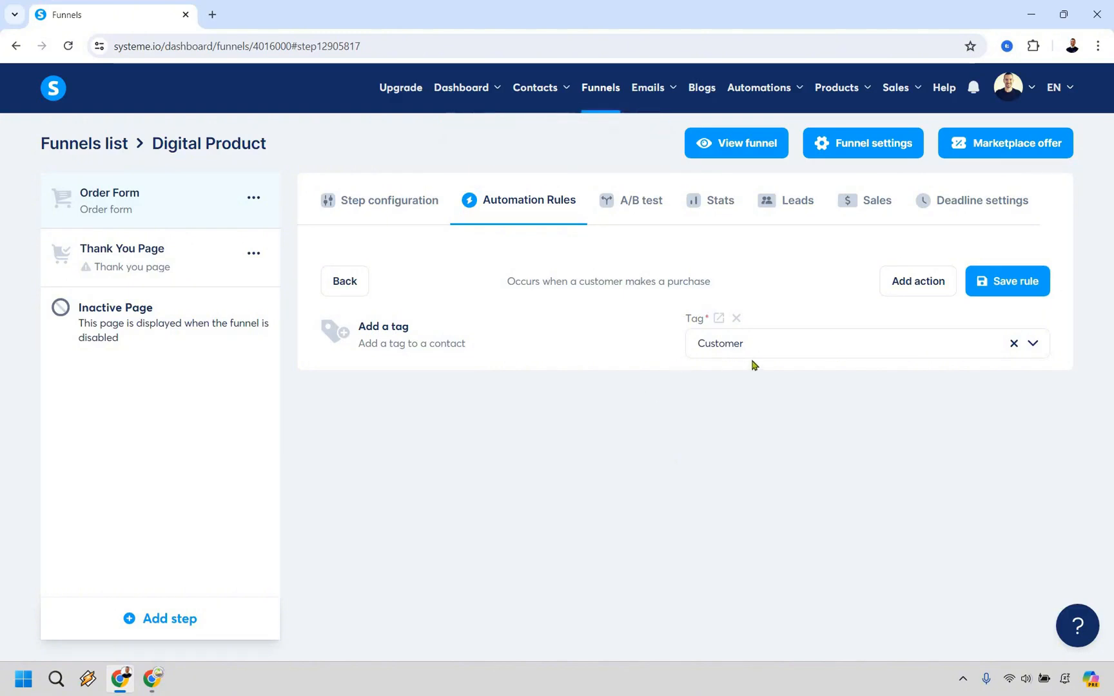
{"action": "left_click", "coordinate": [911, 290]}
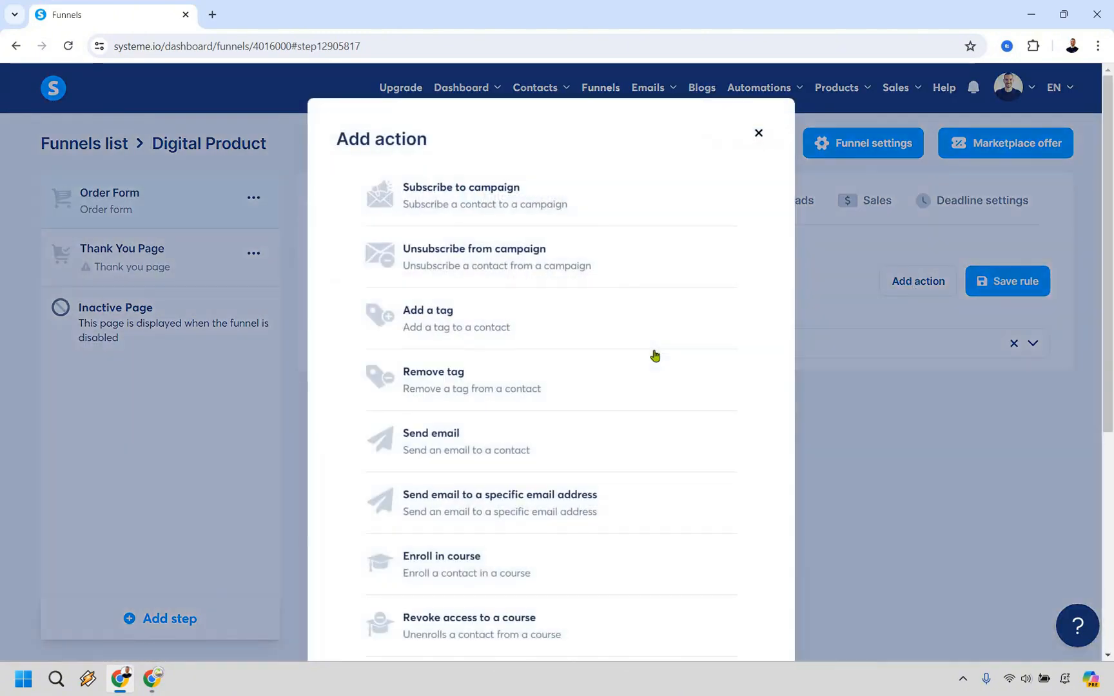
{"action": "left_click", "coordinate": [498, 193]}
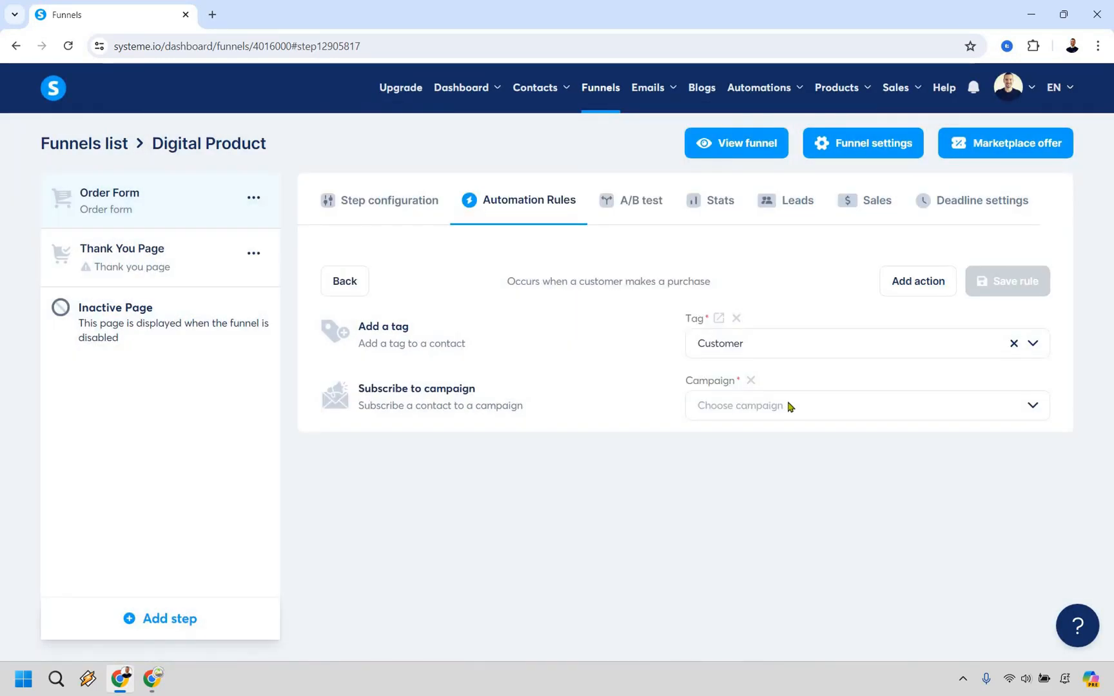
{"action": "left_click", "coordinate": [773, 418]}
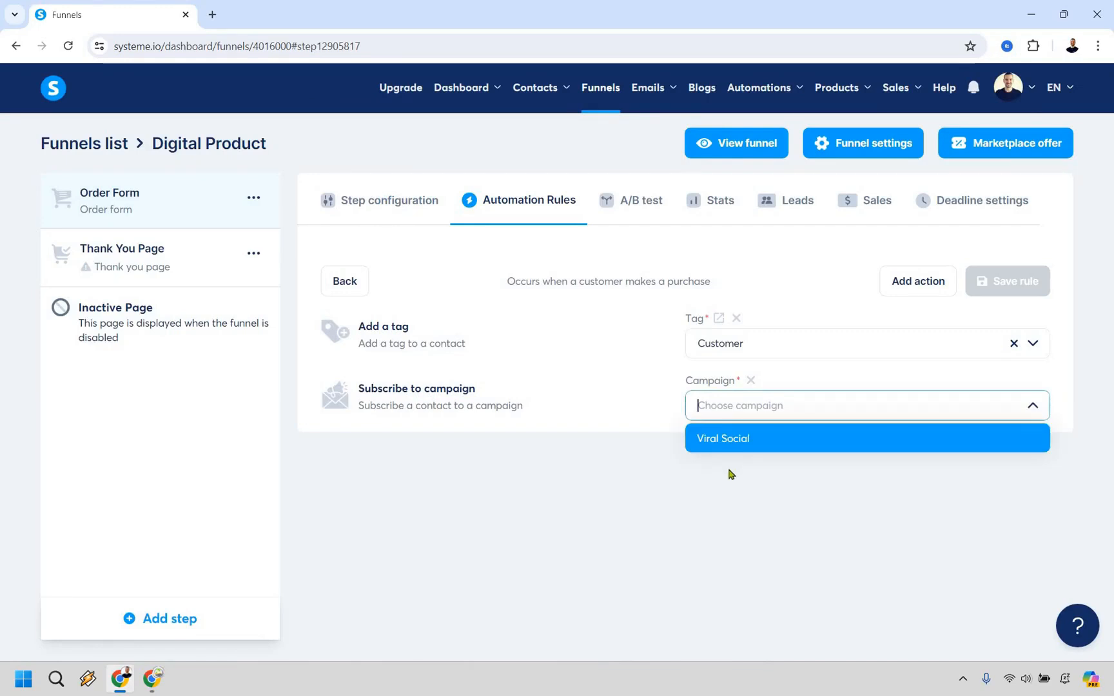
{"action": "left_click", "coordinate": [725, 443]}
{"action": "left_click", "coordinate": [715, 465]}
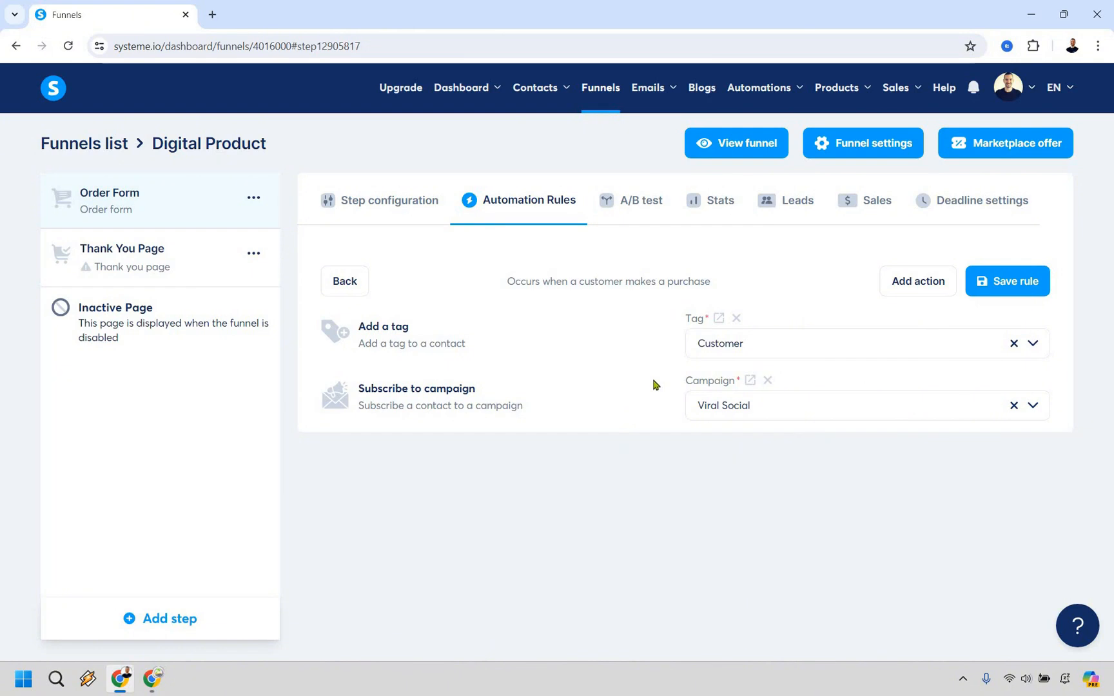
{"action": "left_click", "coordinate": [1022, 282]}
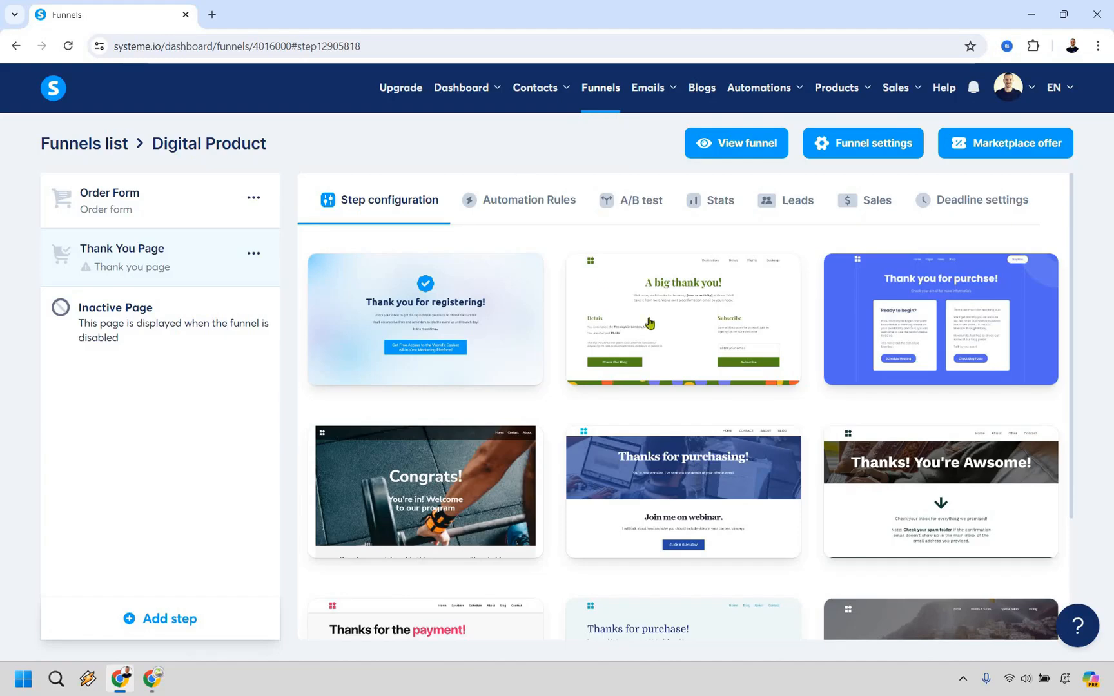
Apply the teal "Thank you!" template with a video from the second page of templates to the Thank You Page step
{"action": "mouse_move", "coordinate": [631, 309]}
{"action": "scroll", "coordinate": [646, 339], "scroll_direction": "down", "scroll_amount": 3}
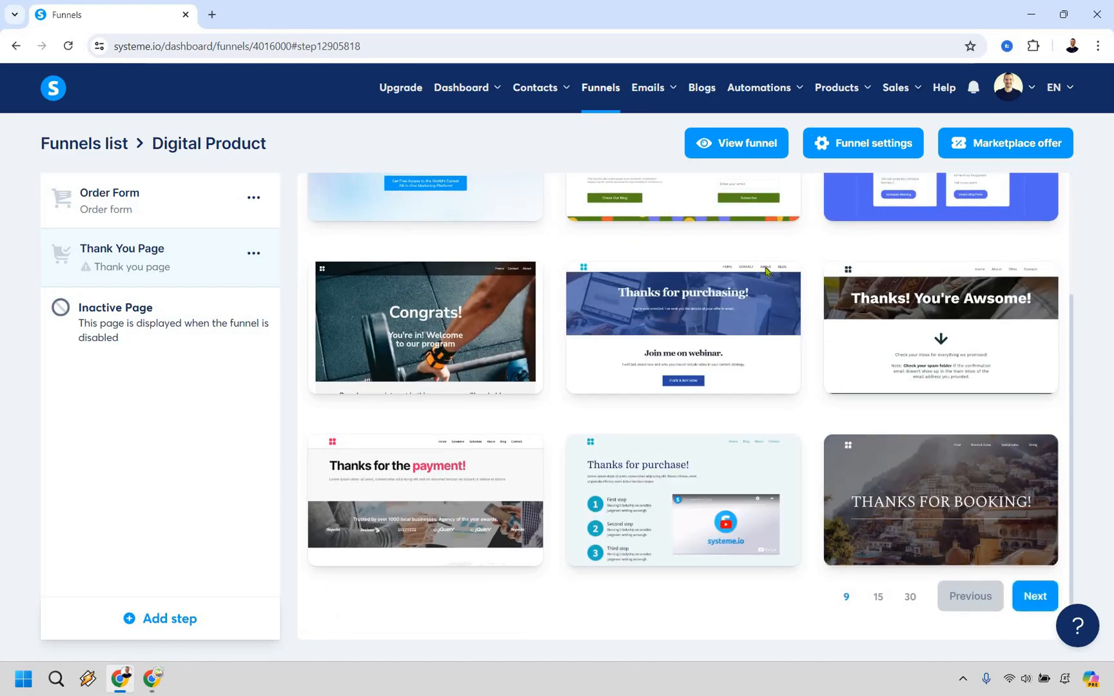
{"action": "left_click", "coordinate": [1034, 596]}
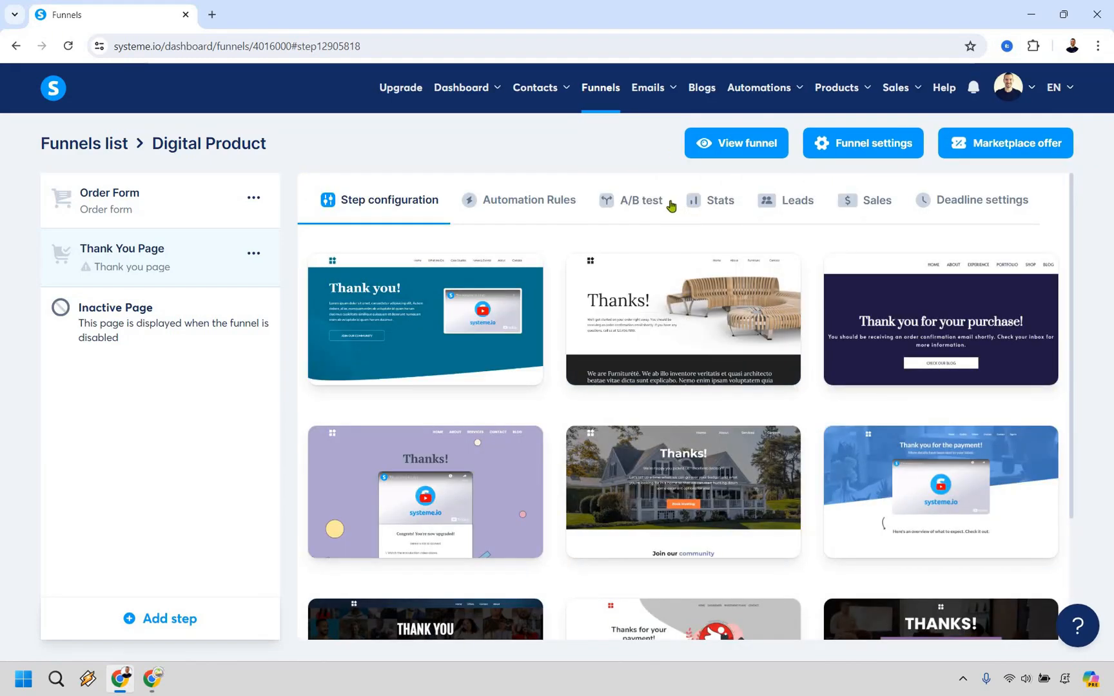
{"action": "left_click", "coordinate": [366, 318]}
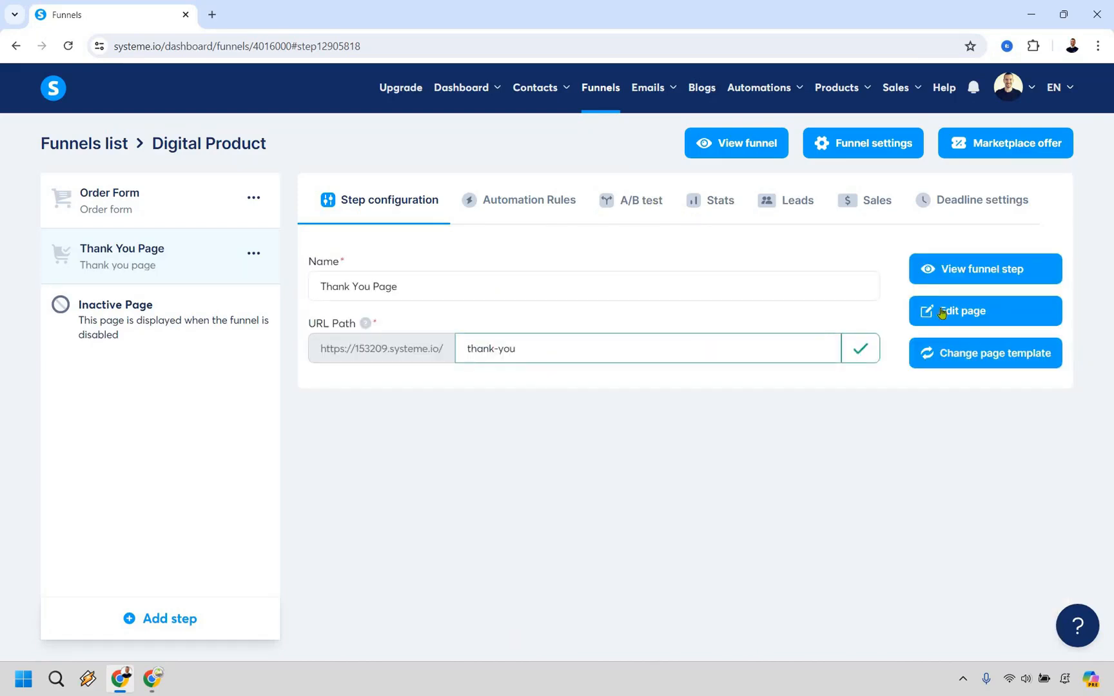
Open the thank you page for editing and change the "Join our community" button text to "Click Here To Download The Viral Social PDF"
{"action": "left_click", "coordinate": [942, 312]}
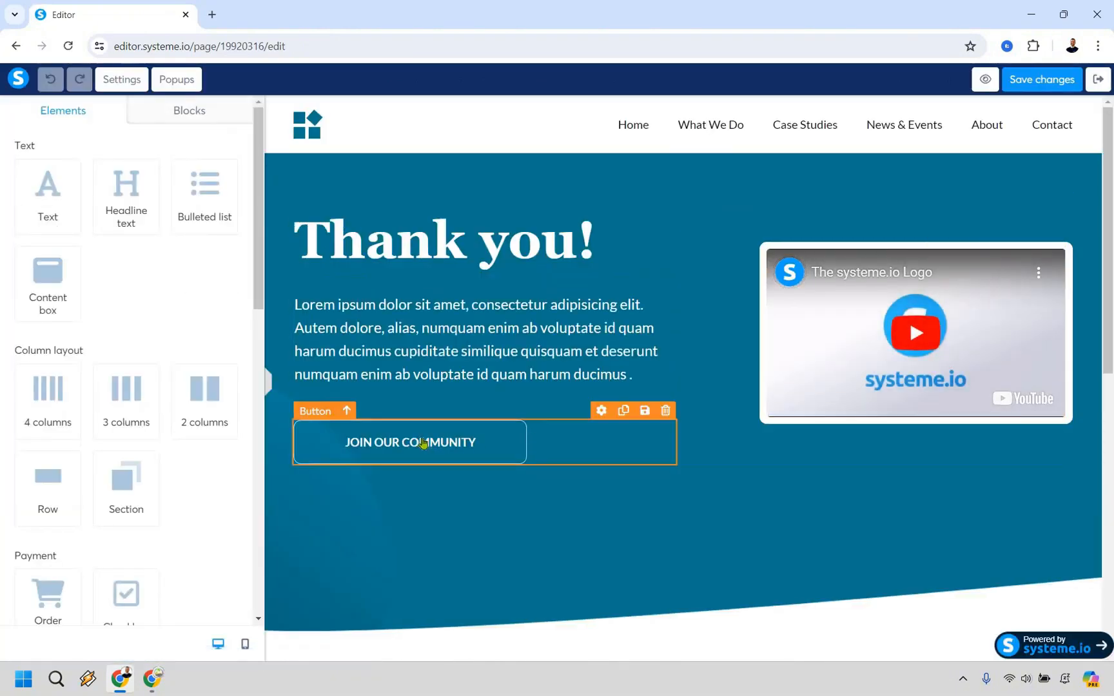
{"action": "left_click", "coordinate": [424, 442]}
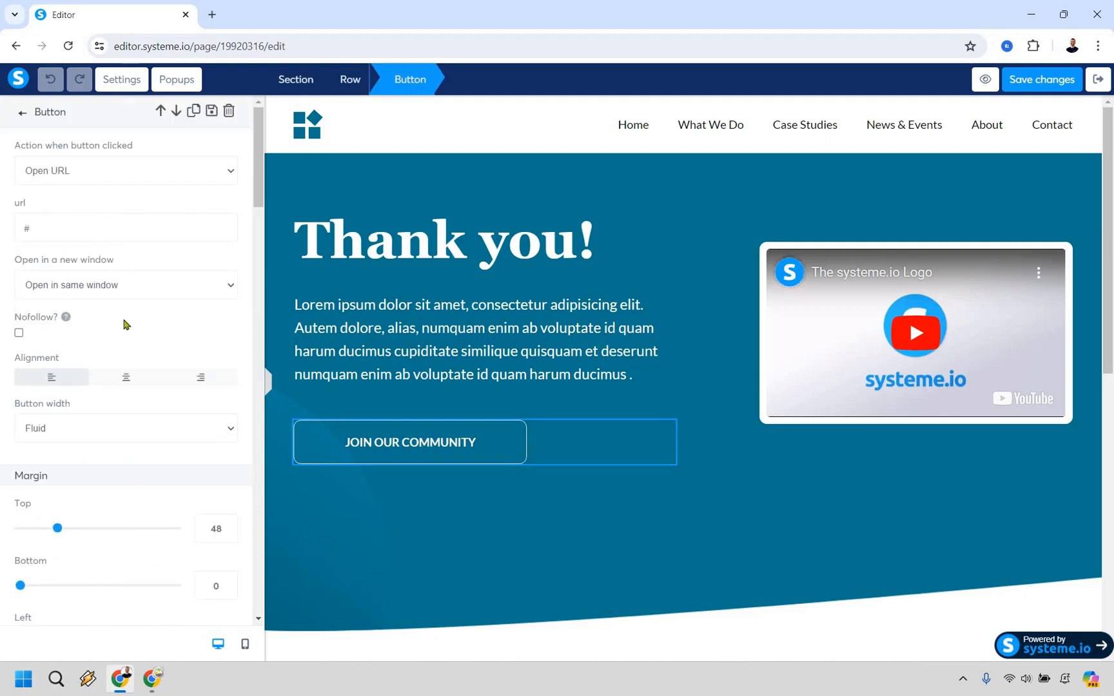
{"action": "scroll", "coordinate": [124, 318], "scroll_direction": "down", "scroll_amount": 8}
{"action": "scroll", "coordinate": [152, 318], "scroll_direction": "up", "scroll_amount": 1}
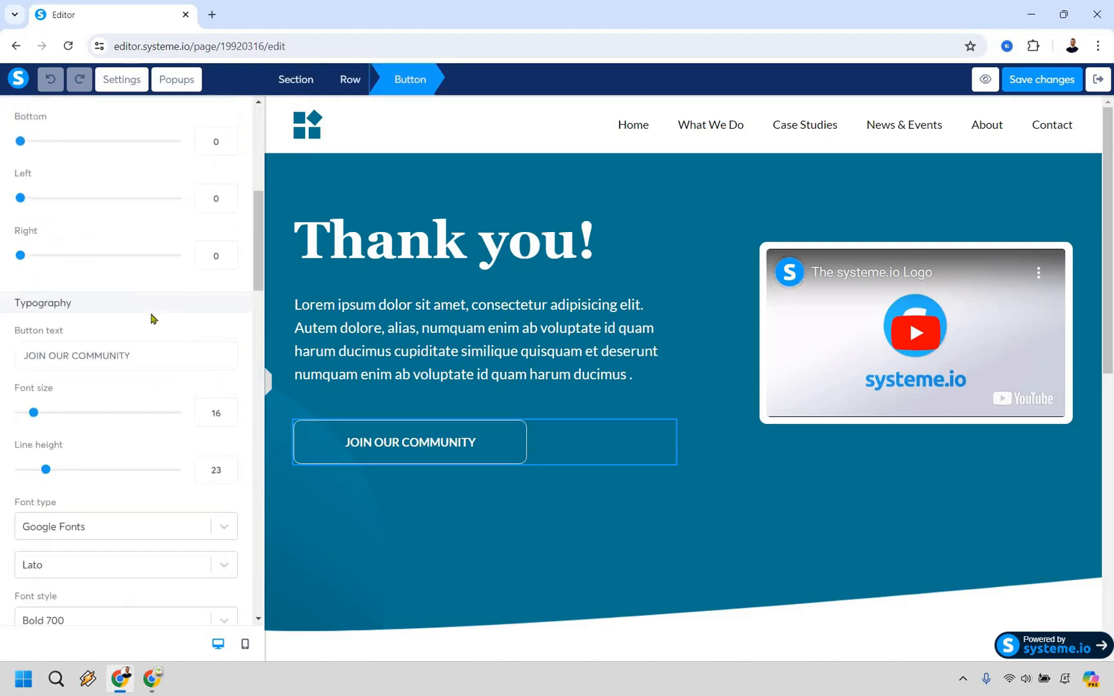
{"action": "key", "text": "ctrl+shift+Left"}
{"action": "key", "text": "ctrl+shift+Left"}
{"action": "key", "text": "ctrl+shift+Left"}
{"action": "type", "text": "Cl"}
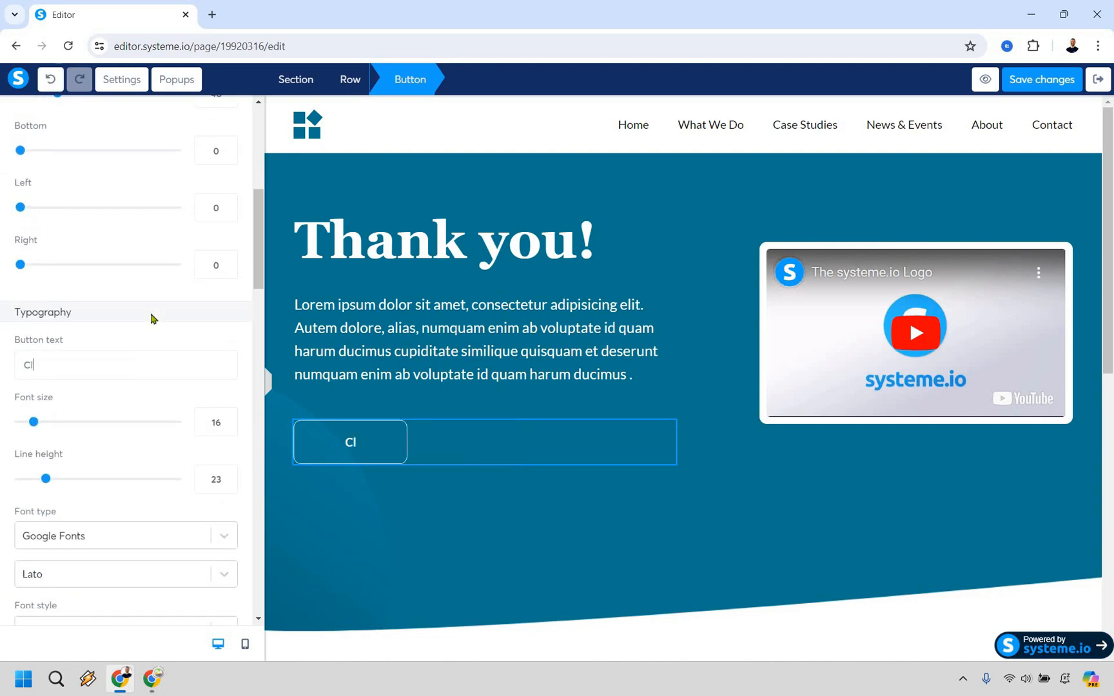
{"action": "type", "text": "ick Here To Do"}
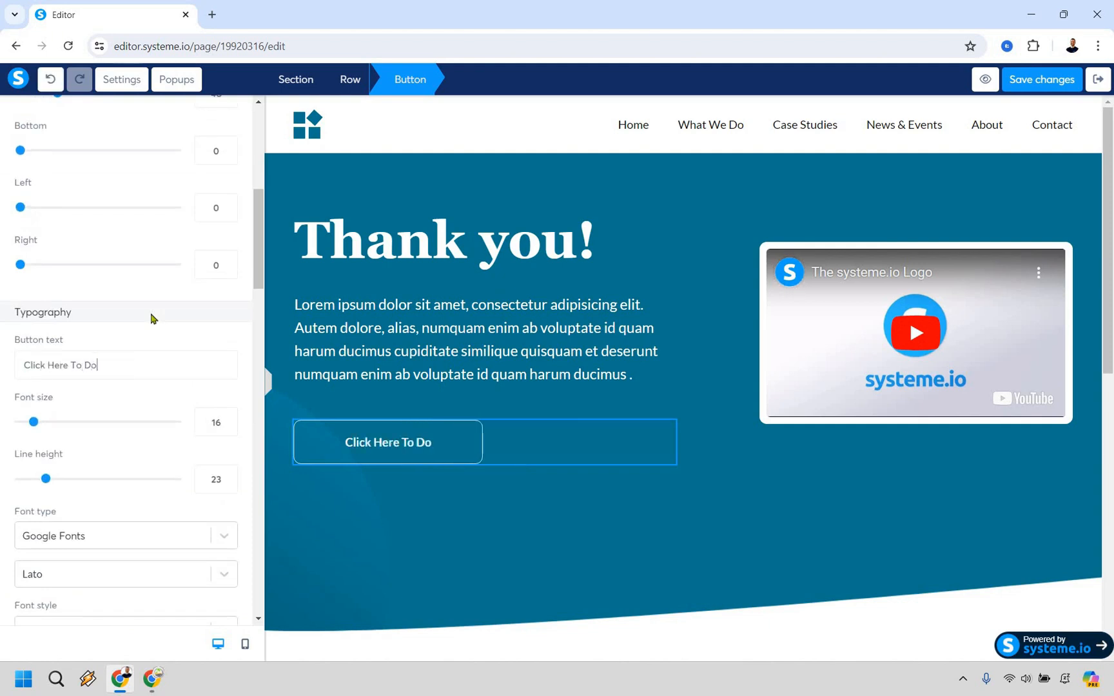
{"action": "type", "text": "wnload The Vir"}
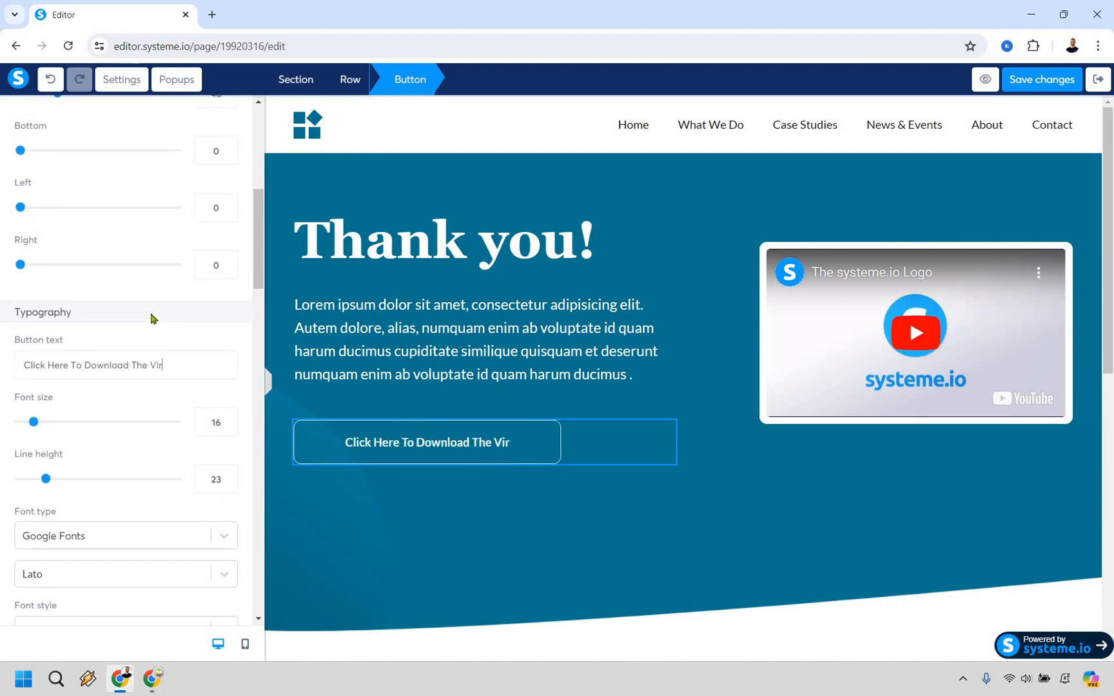
{"action": "type", "text": "al Social PDF"}
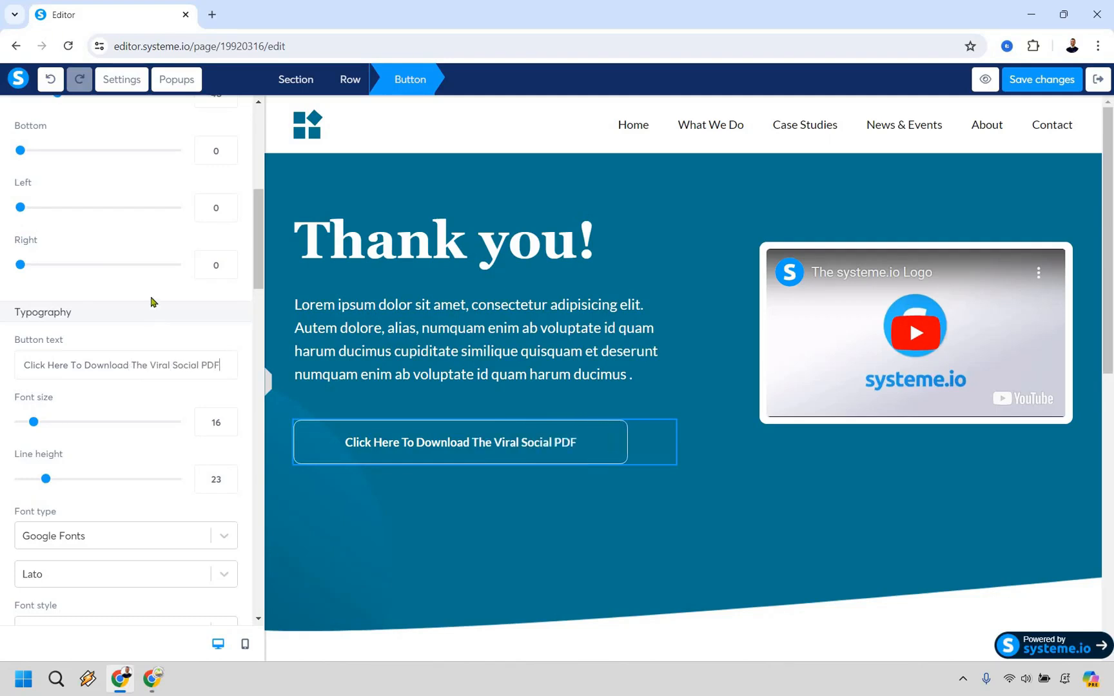
{"action": "scroll", "coordinate": [151, 301], "scroll_direction": "up", "scroll_amount": 6}
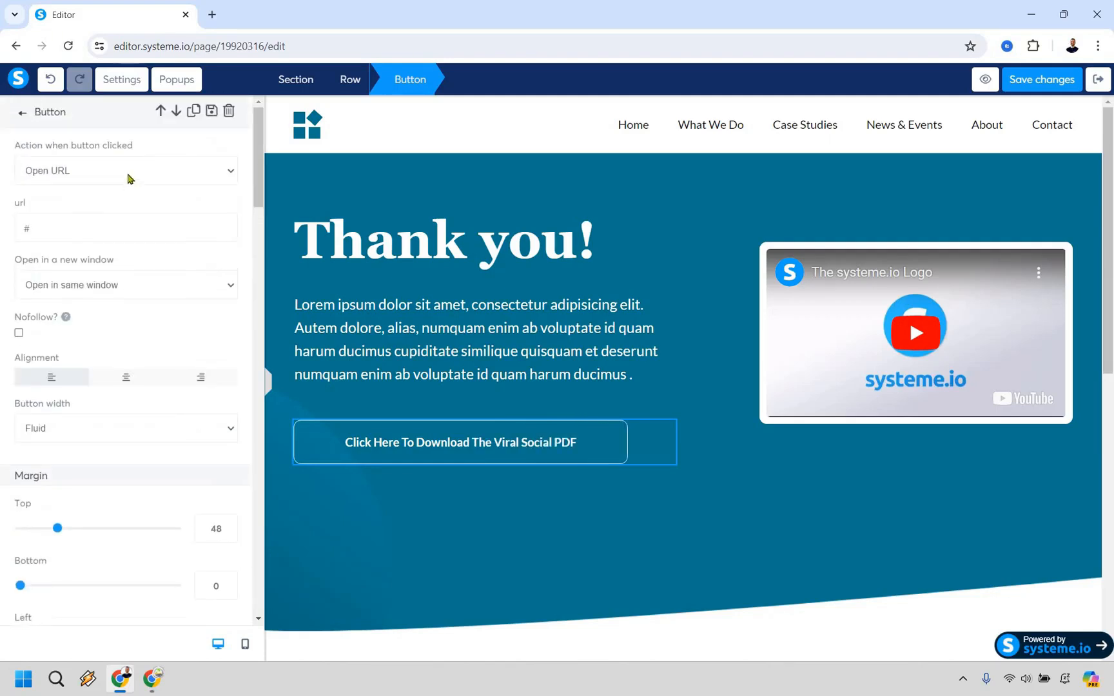
{"action": "left_click", "coordinate": [131, 178]}
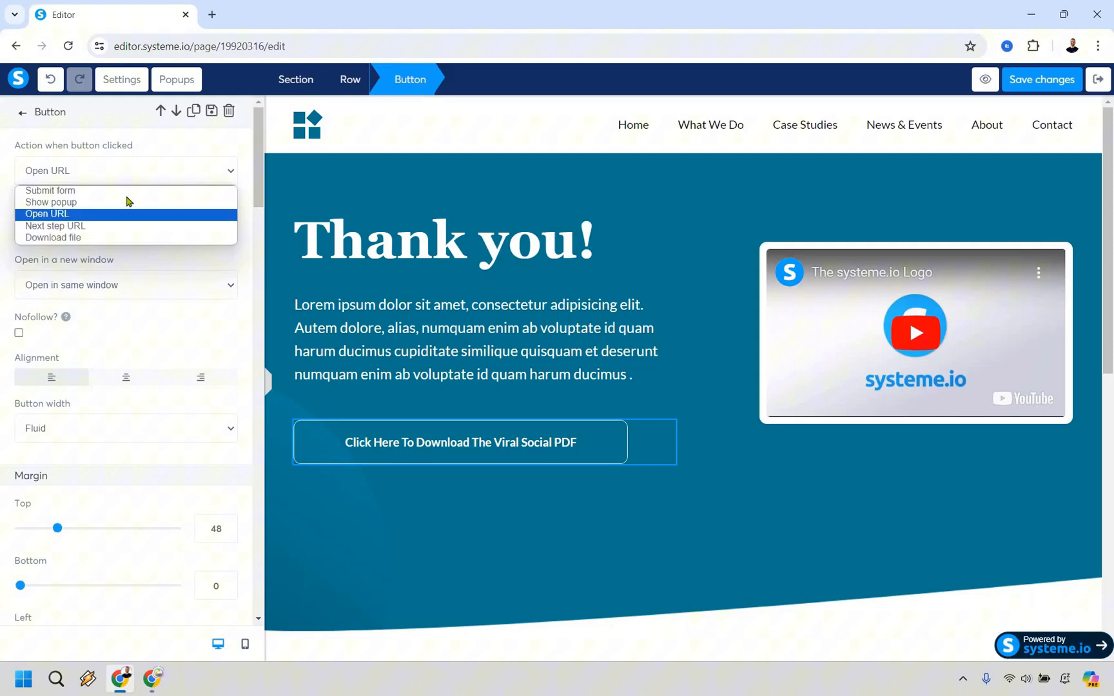
{"action": "left_click", "coordinate": [69, 215]}
{"action": "double_click", "coordinate": [76, 219]}
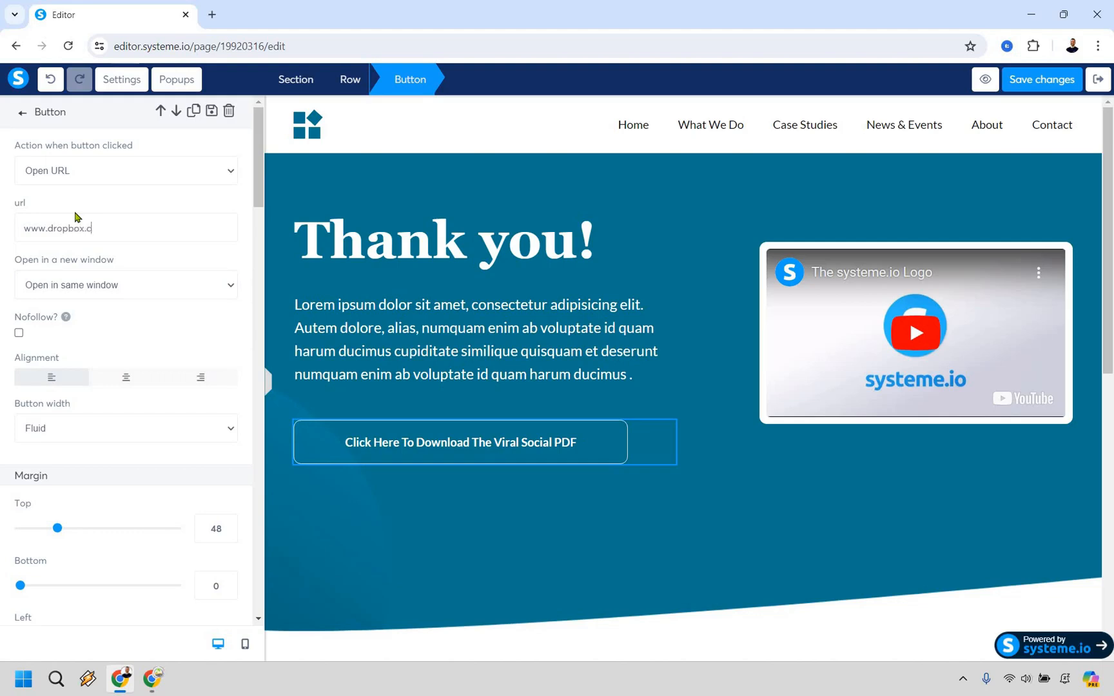
{"action": "type", "text": "www.dropbox.com/filename"}
{"action": "left_click", "coordinate": [125, 284]}
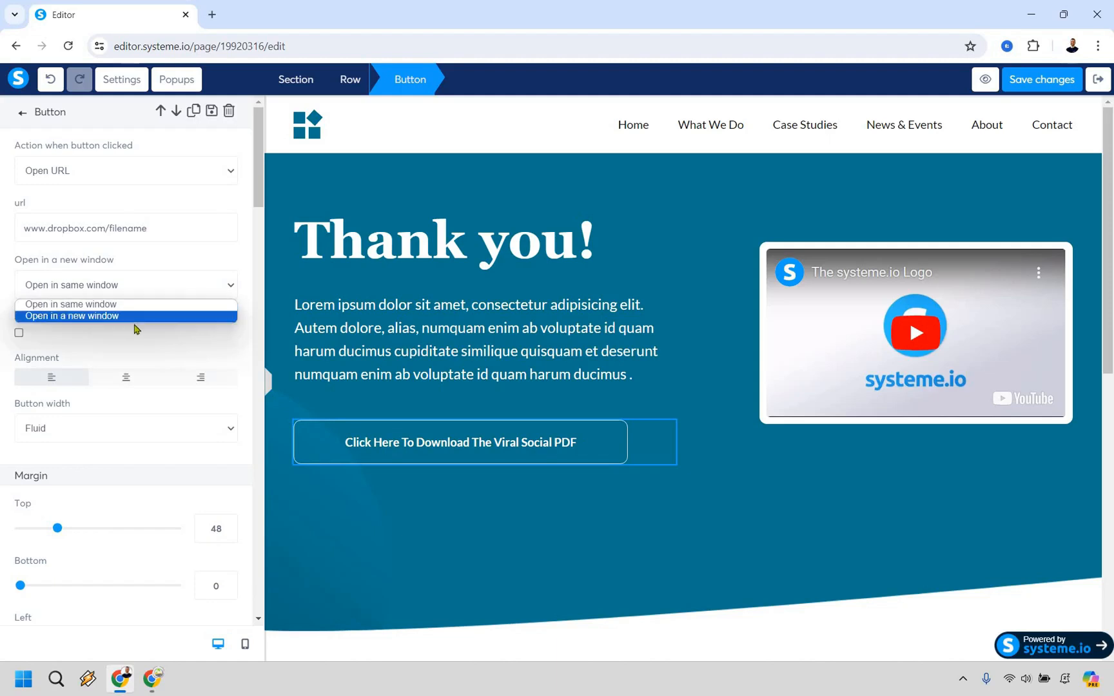
{"action": "left_click", "coordinate": [135, 316]}
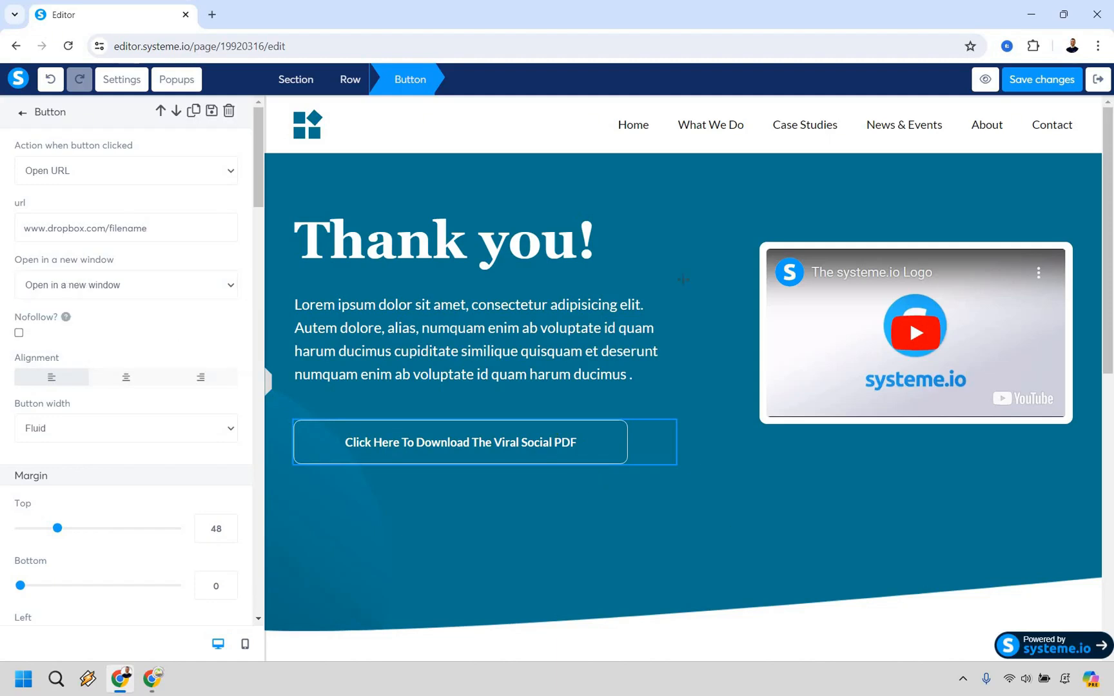
{"action": "left_click", "coordinate": [714, 493]}
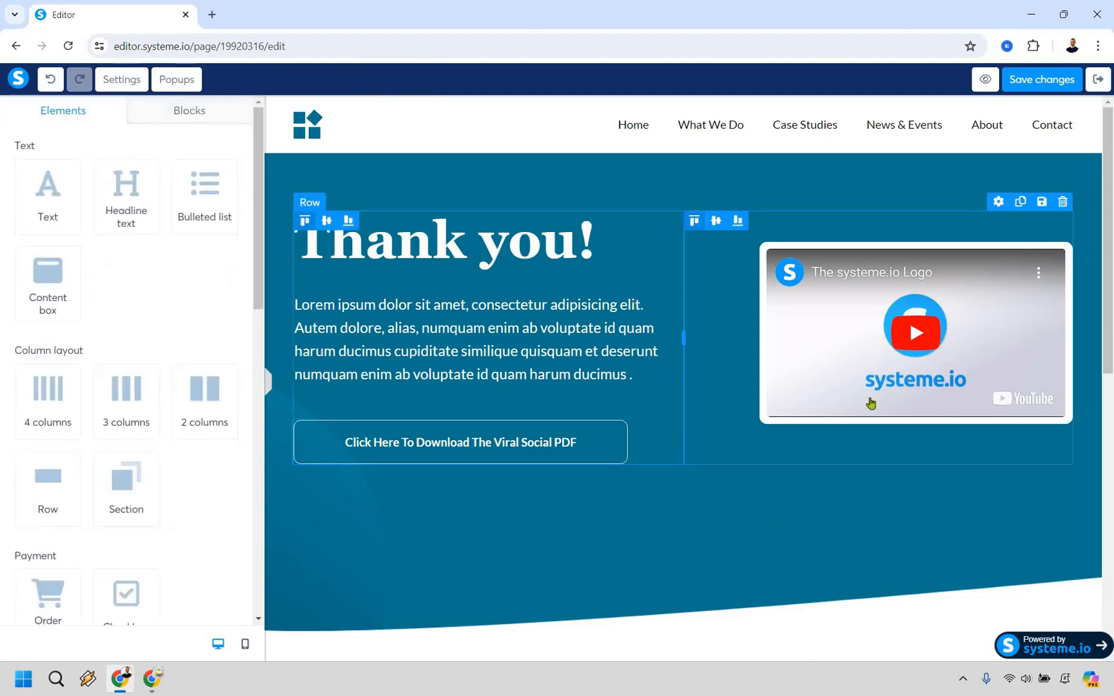
Replace the Lorem ipsum paragraph under the "Thank you!" headline with "Change the text", and save and leave the page editor
{"action": "left_click", "coordinate": [795, 488]}
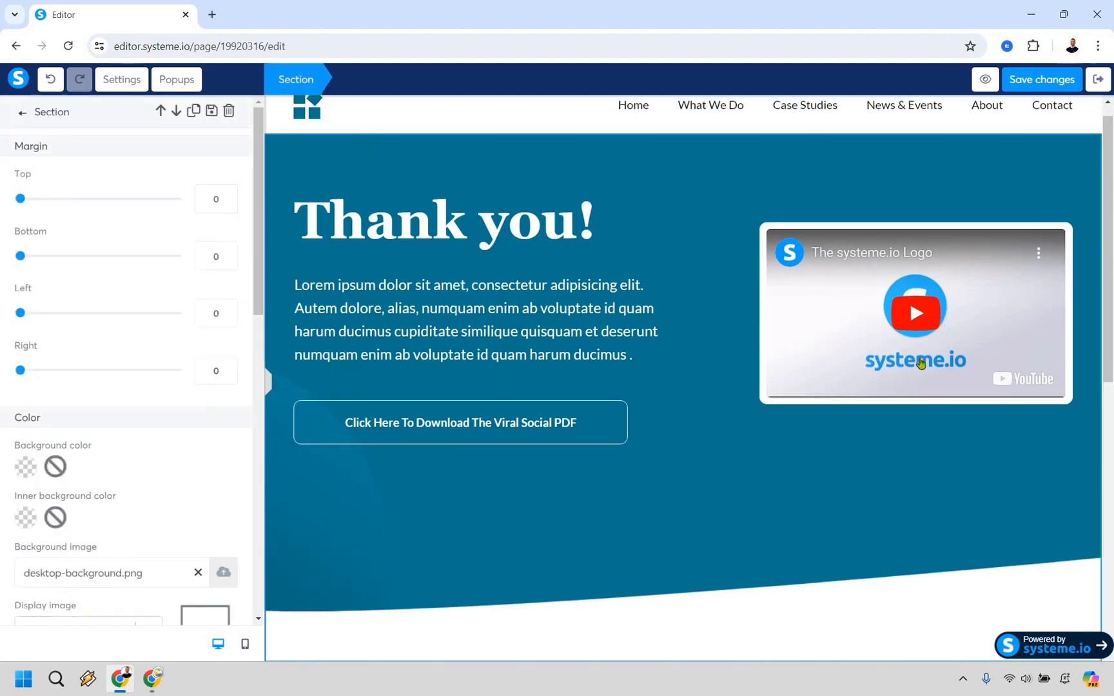
{"action": "left_click", "coordinate": [954, 445]}
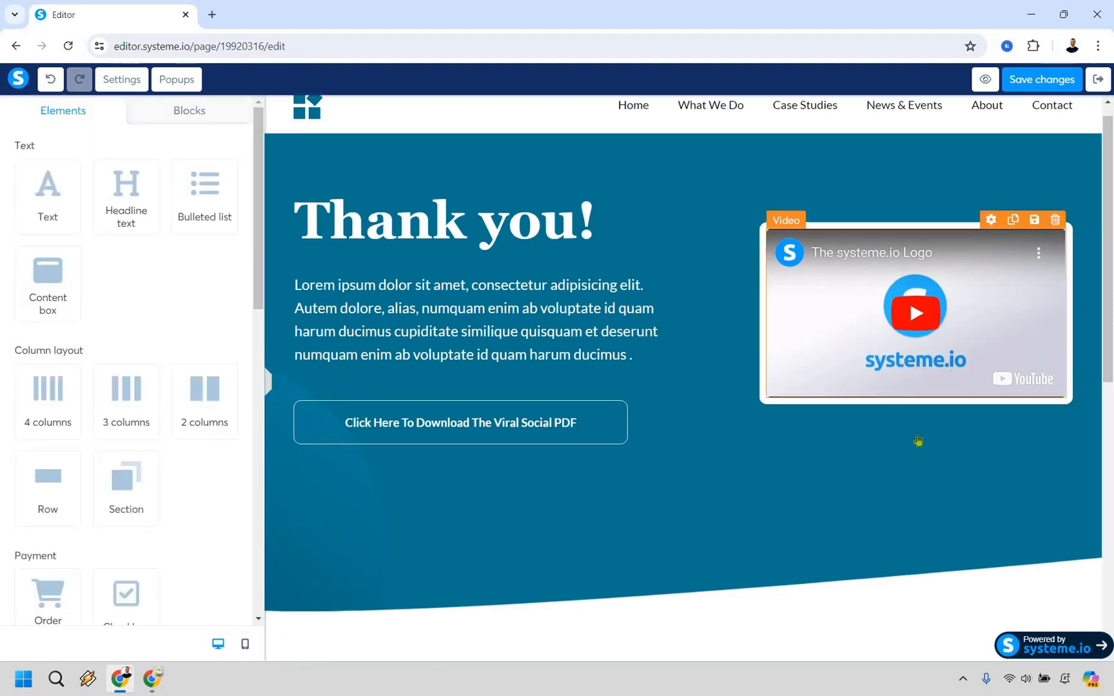
{"action": "triple_click", "coordinate": [523, 317]}
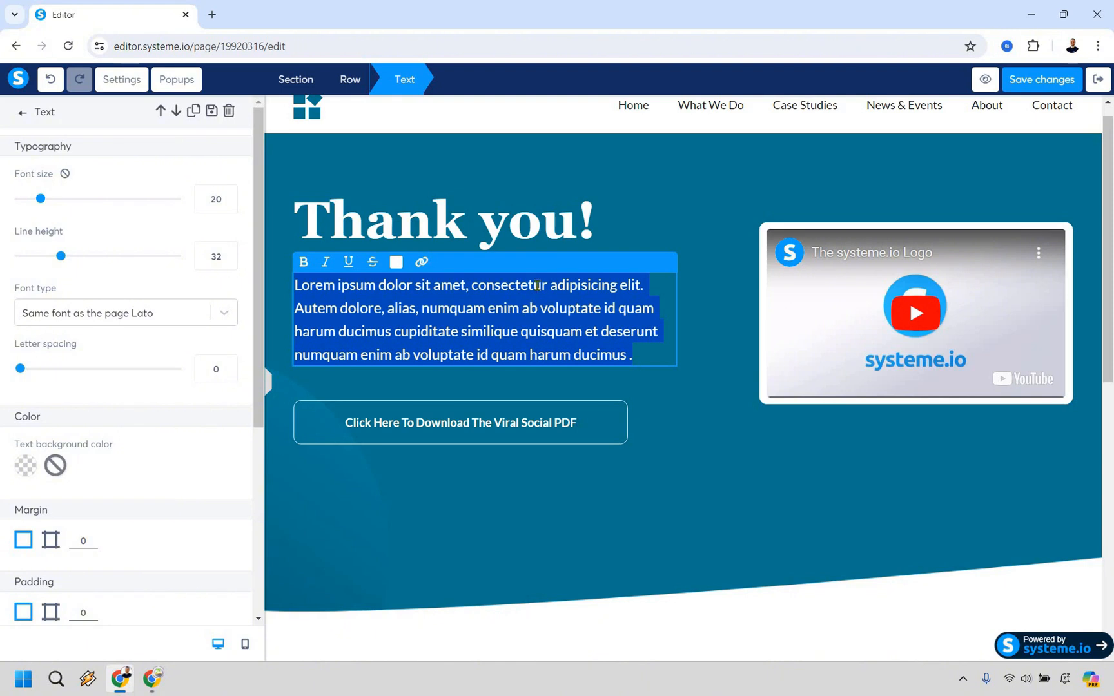
{"action": "type", "text": "Changeth"}
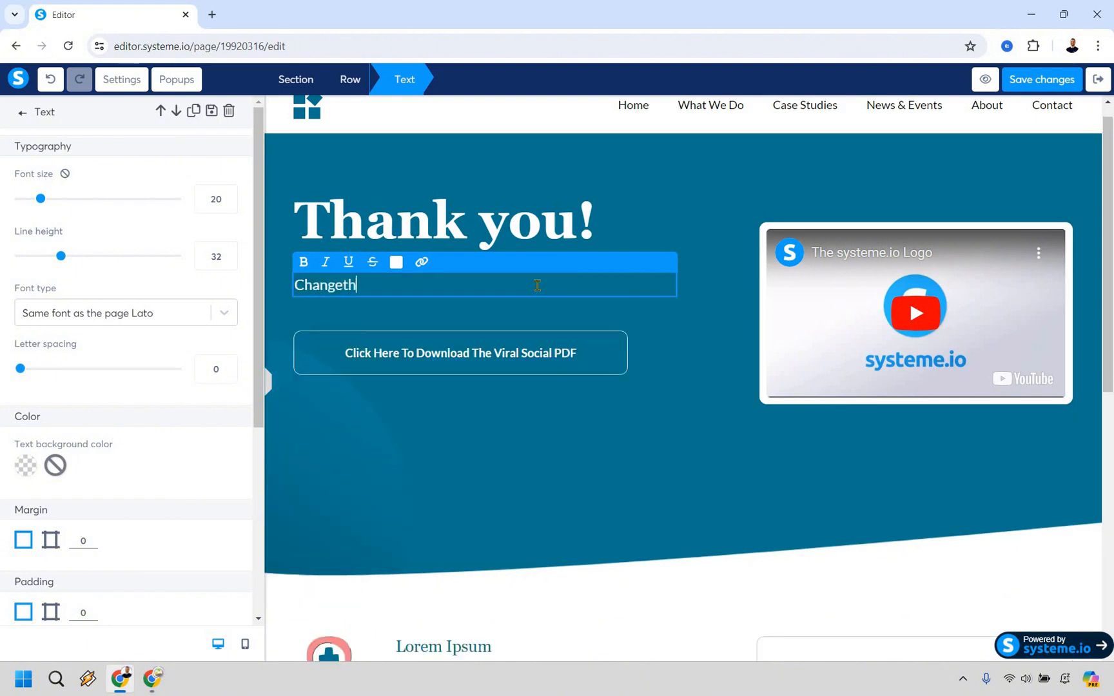
{"action": "type", "text": "e"}
{"action": "key", "text": "BackSpace"}
{"action": "key", "text": "BackSpace"}
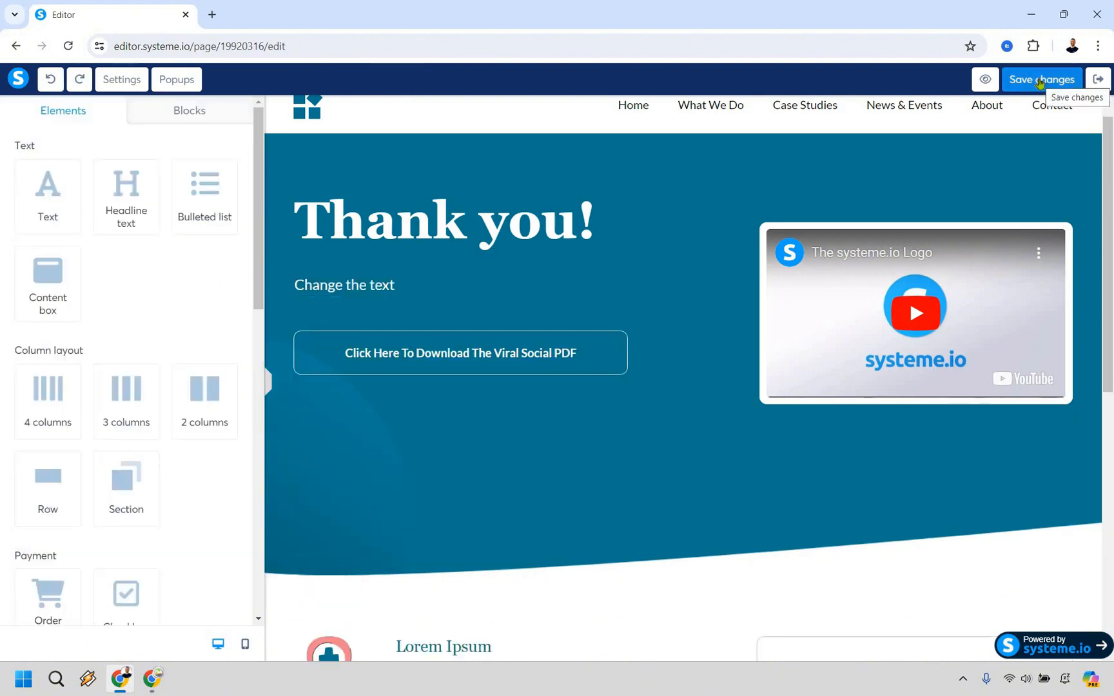
{"action": "left_click", "coordinate": [1042, 84]}
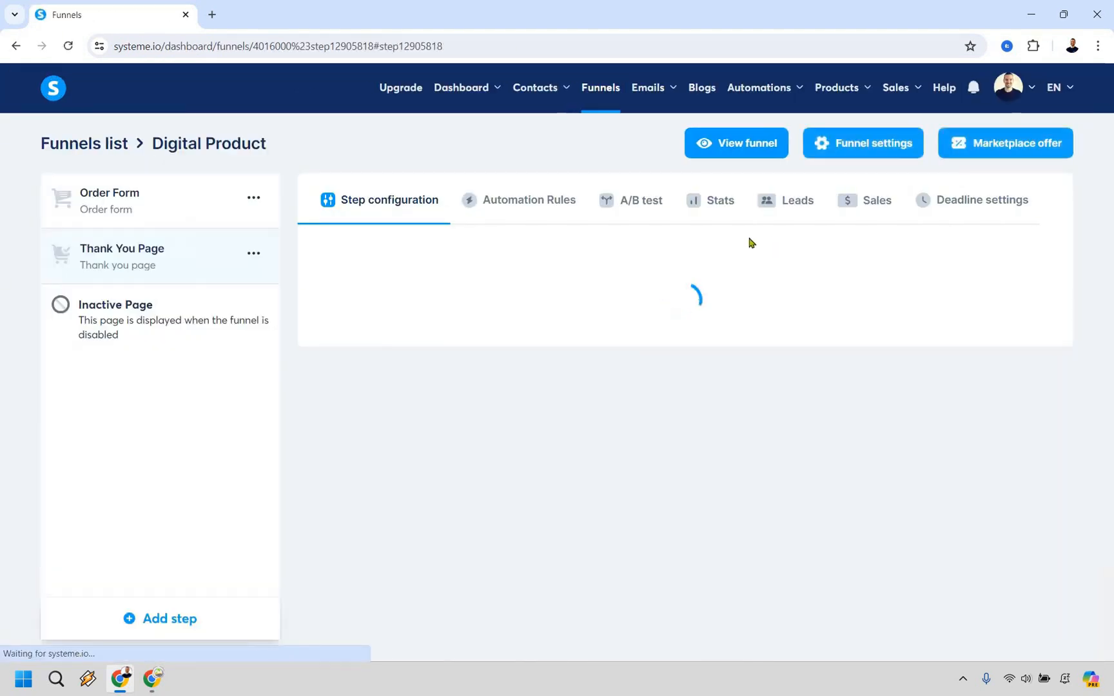
Preview the Order Form step's live page and look through its offer, contact, payment and order details
{"action": "left_click", "coordinate": [155, 206]}
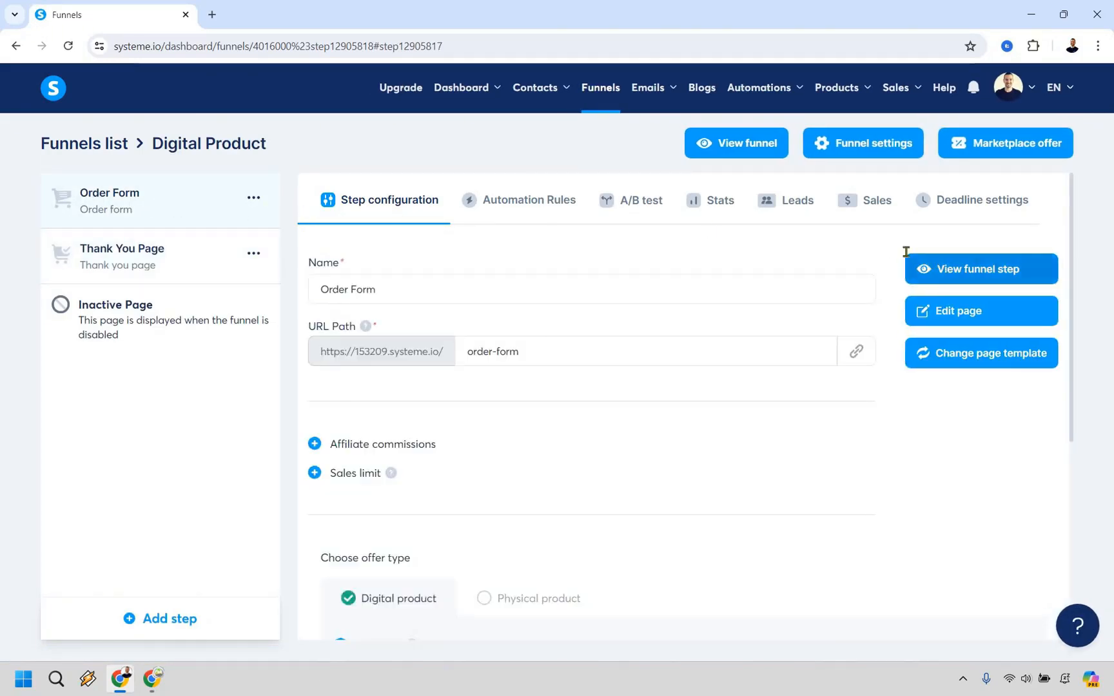
{"action": "left_click", "coordinate": [909, 258]}
{"action": "scroll", "coordinate": [449, 243], "scroll_direction": "down", "scroll_amount": 4}
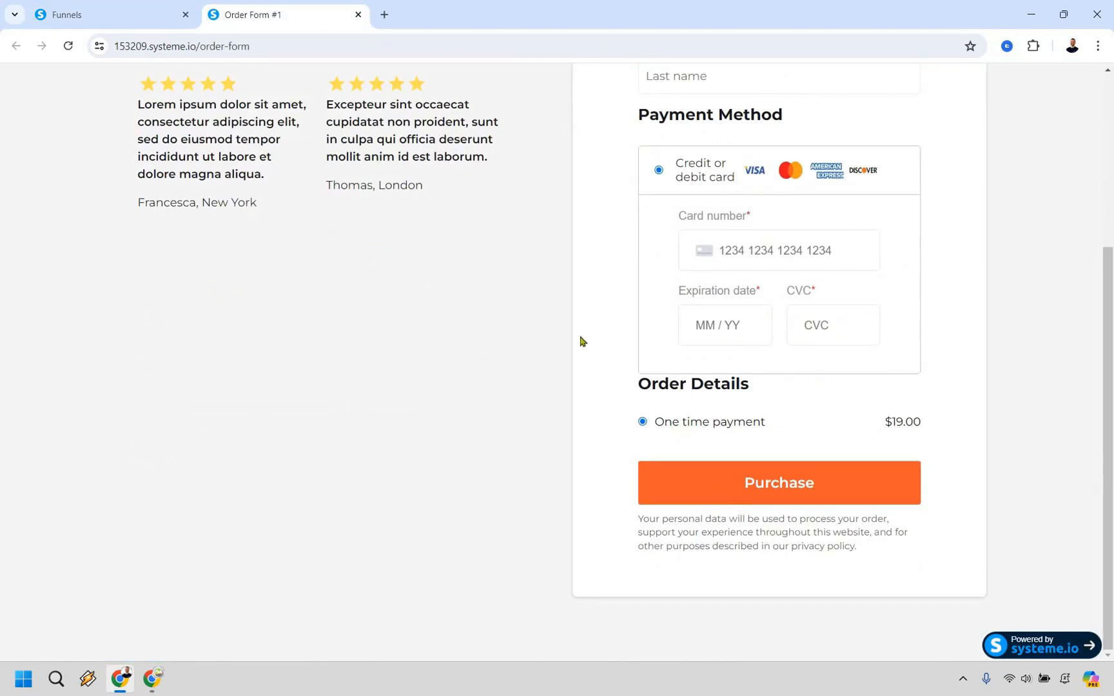
{"action": "scroll", "coordinate": [564, 340], "scroll_direction": "up", "scroll_amount": 4}
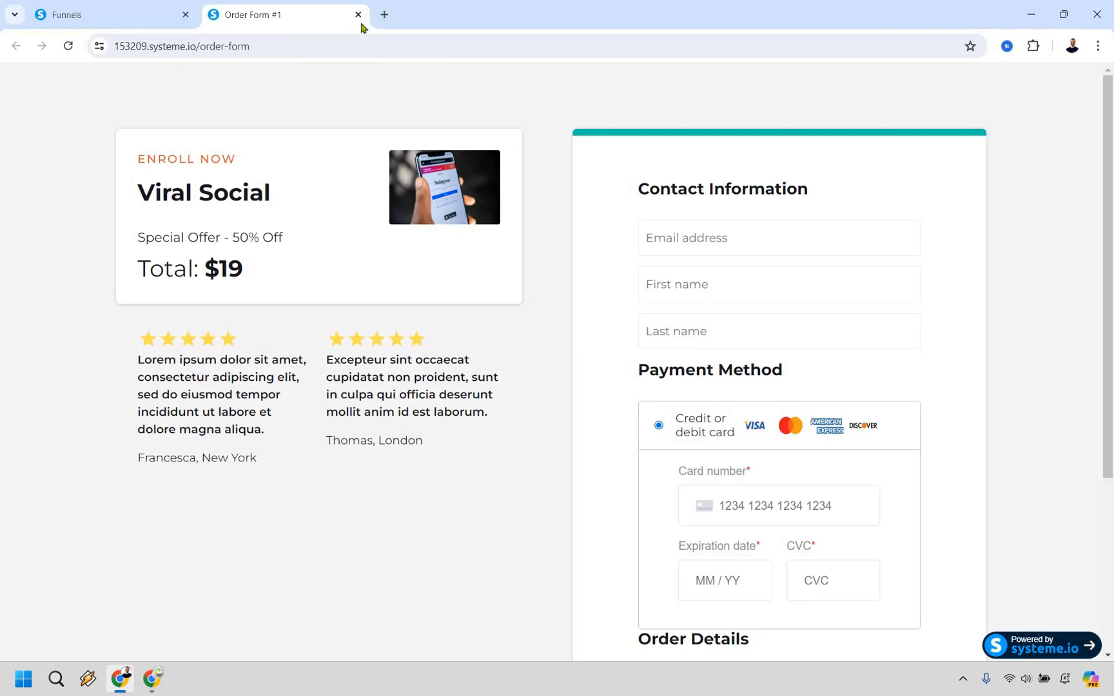
Close the order form preview, check the Thank You Page step's live page, and return to the funnel
{"action": "key", "text": "ctrl+w"}
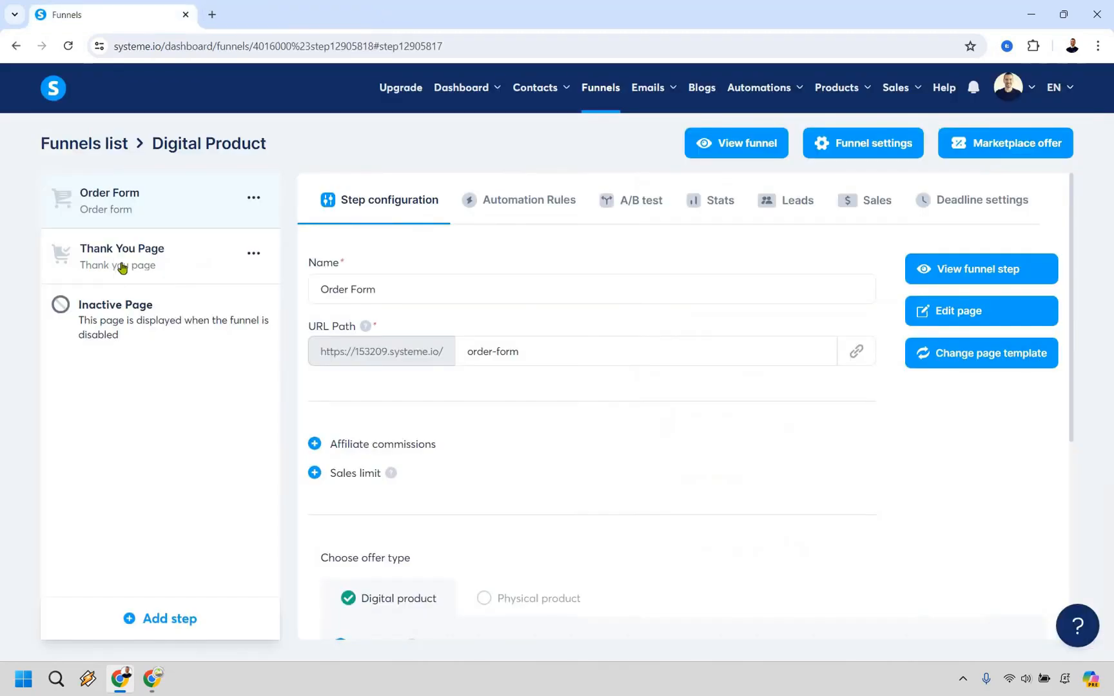
{"action": "left_click", "coordinate": [121, 267]}
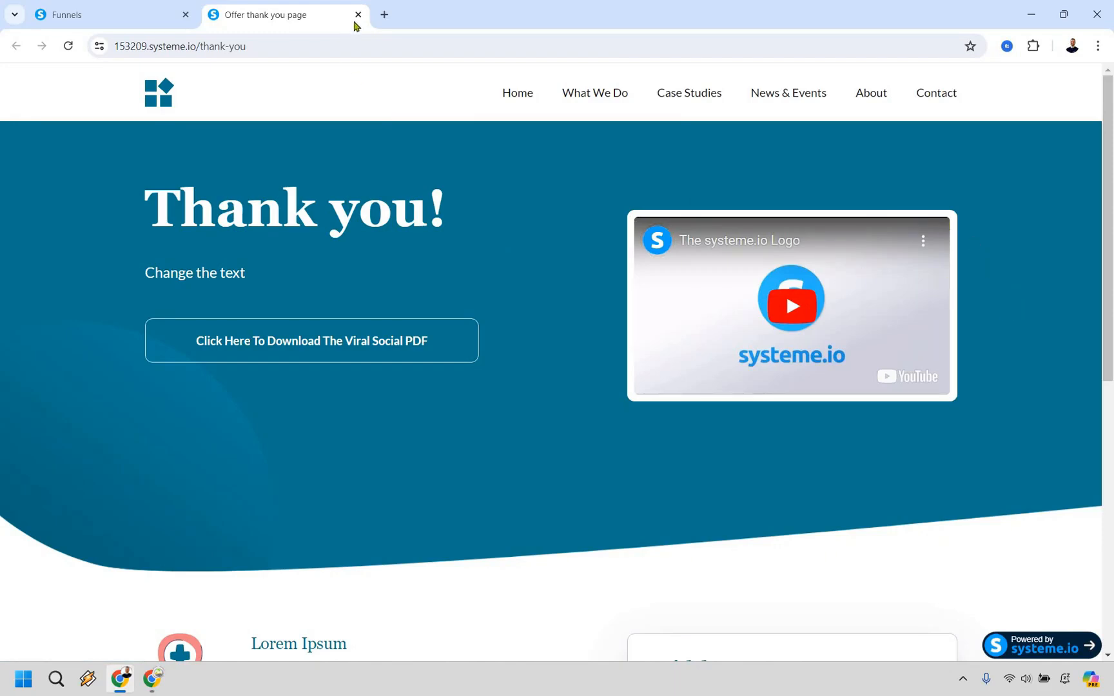
{"action": "key", "text": "ctrl+w"}
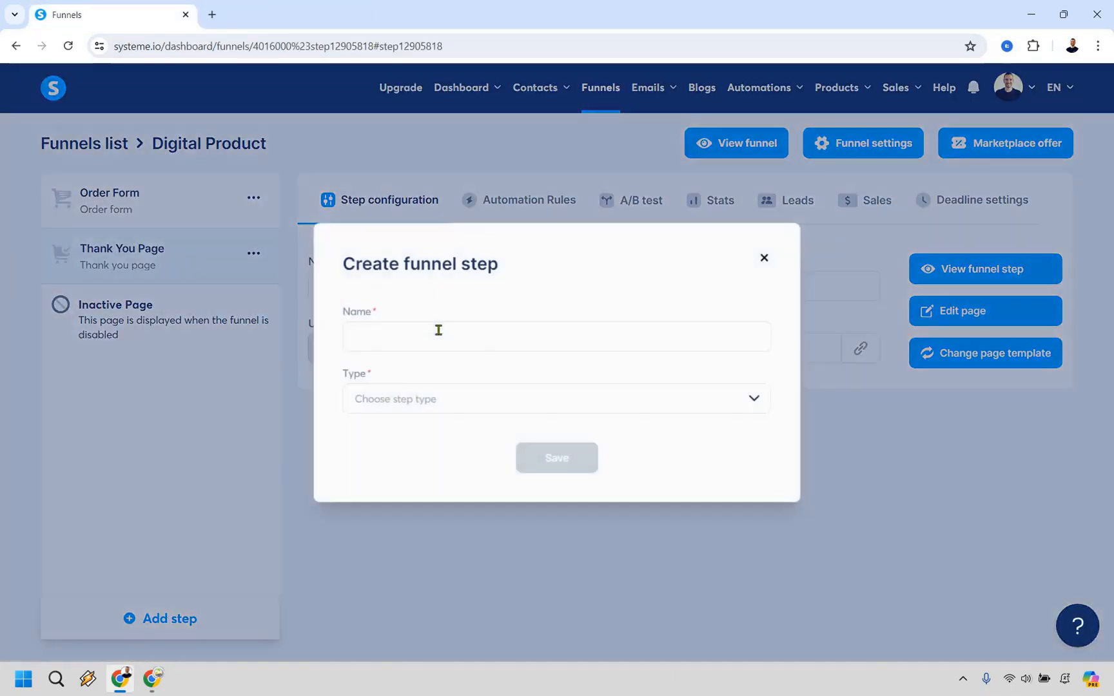
Add a funnel step named "Sales Letter" of type Sales page and move it above the Order Form step
{"action": "type", "text": "ales Letter"}
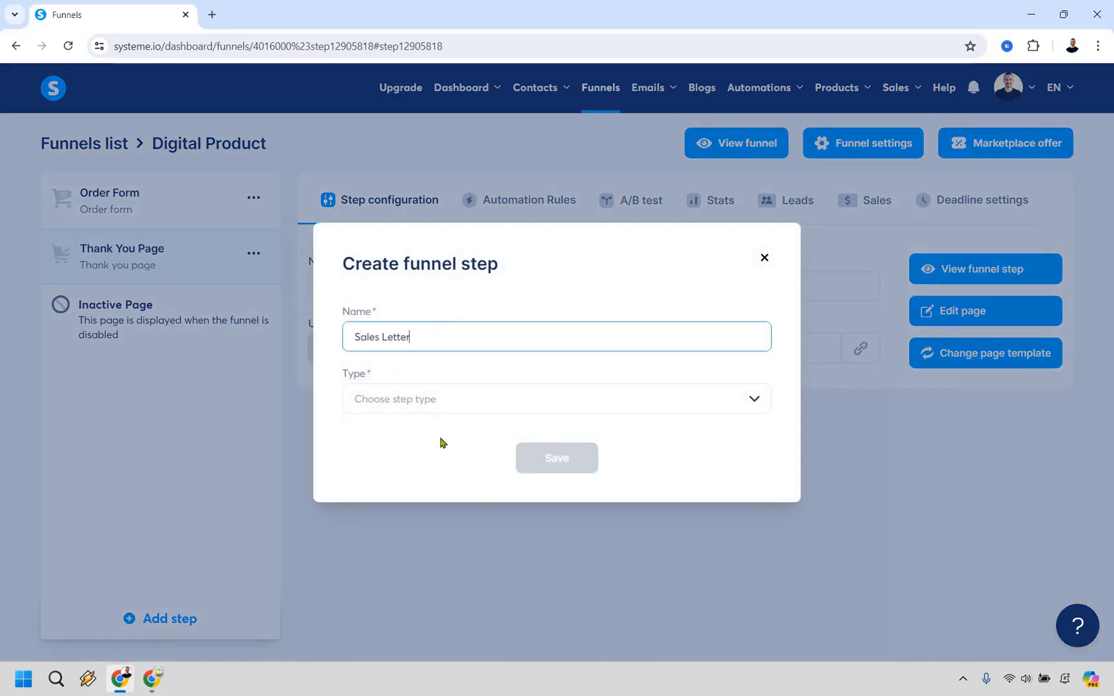
{"action": "left_click", "coordinate": [435, 403]}
{"action": "scroll", "coordinate": [422, 549], "scroll_direction": "down", "scroll_amount": 1}
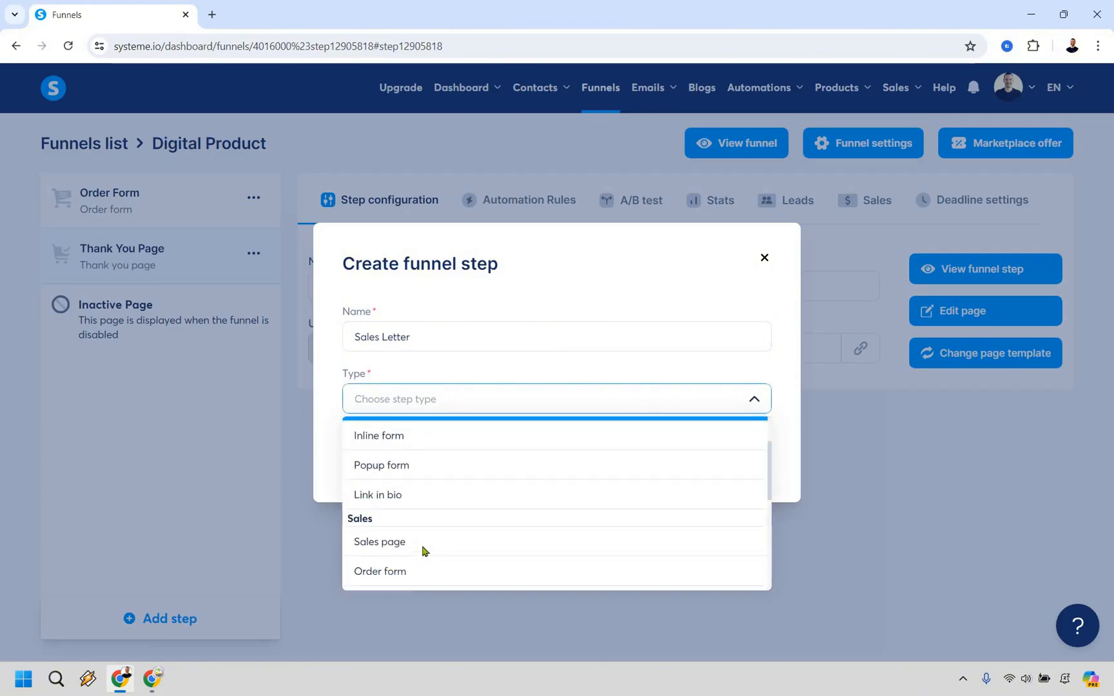
{"action": "left_click", "coordinate": [423, 548]}
{"action": "left_click", "coordinate": [556, 458]}
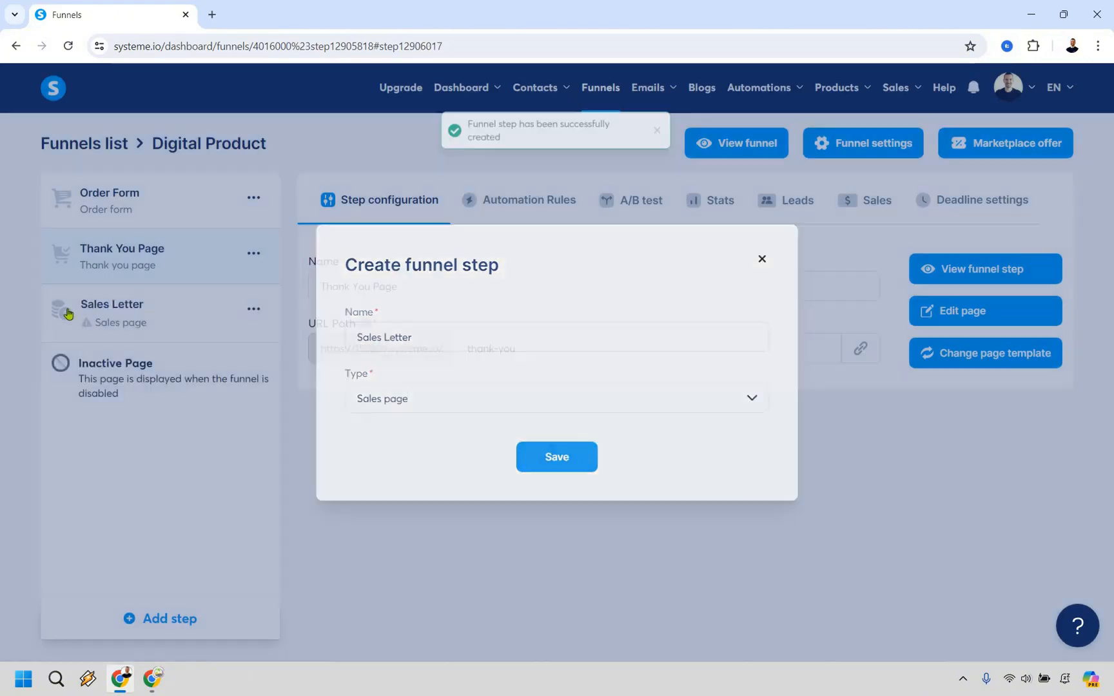
{"action": "left_click_drag", "start_coordinate": [44, 310], "coordinate": [65, 196]}
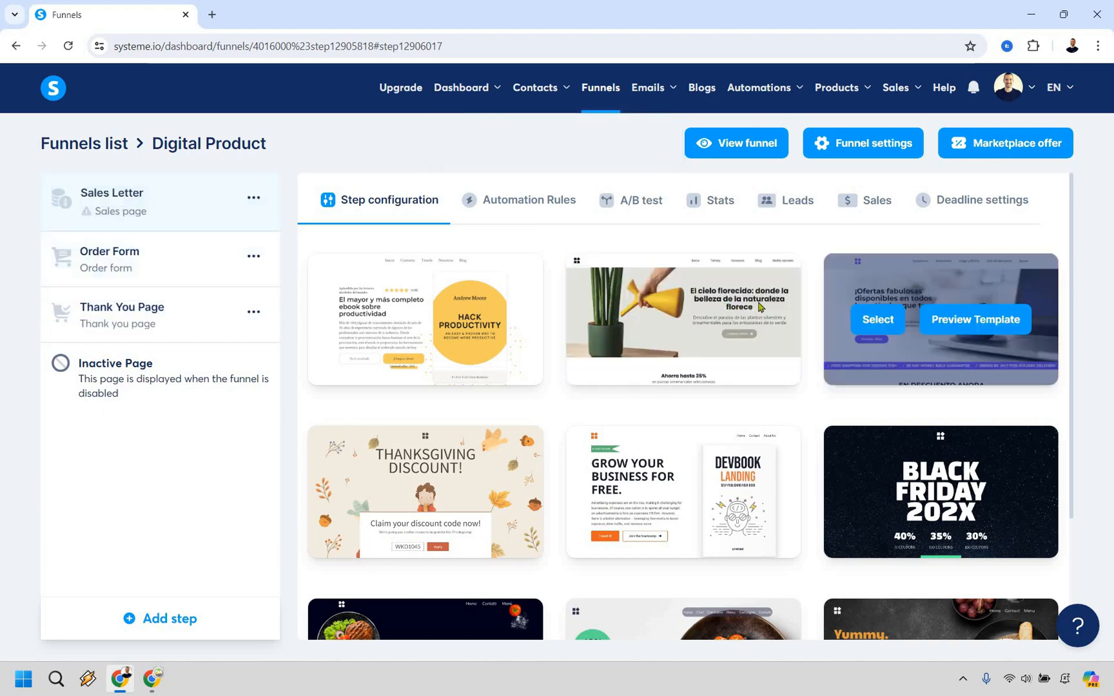
Browse the sales page templates with 30 per page and select the "Make your life easy with our product" template
{"action": "scroll", "coordinate": [683, 322], "scroll_direction": "down", "scroll_amount": 3}
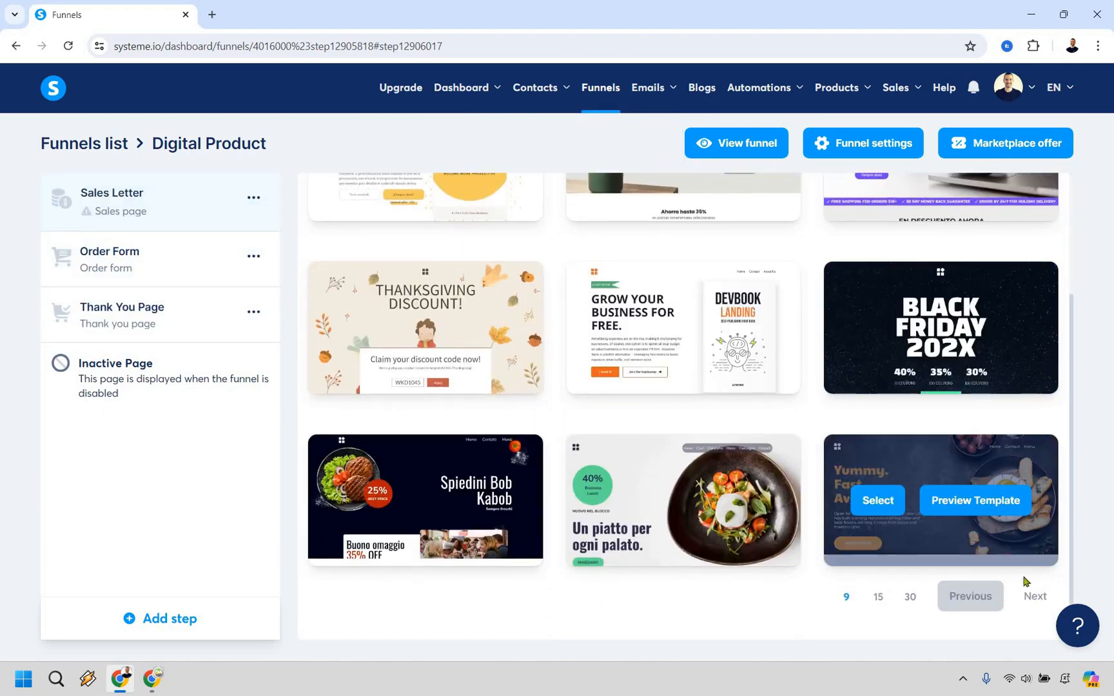
{"action": "left_click", "coordinate": [1033, 595]}
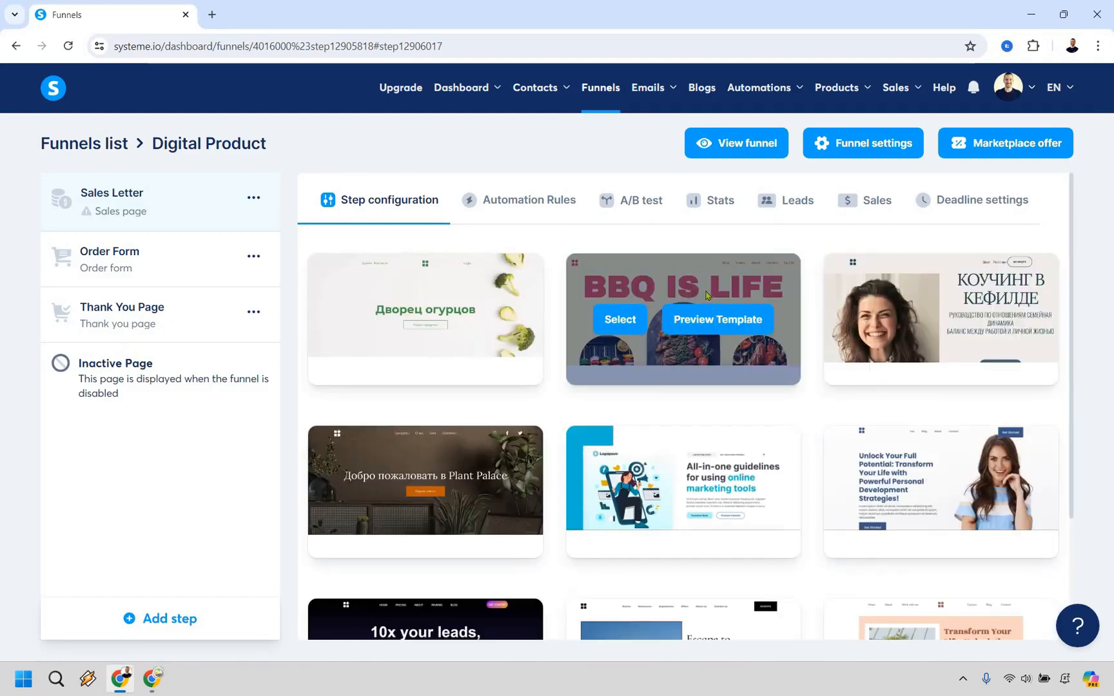
{"action": "scroll", "coordinate": [706, 297], "scroll_direction": "down", "scroll_amount": 3}
{"action": "left_click", "coordinate": [909, 598]}
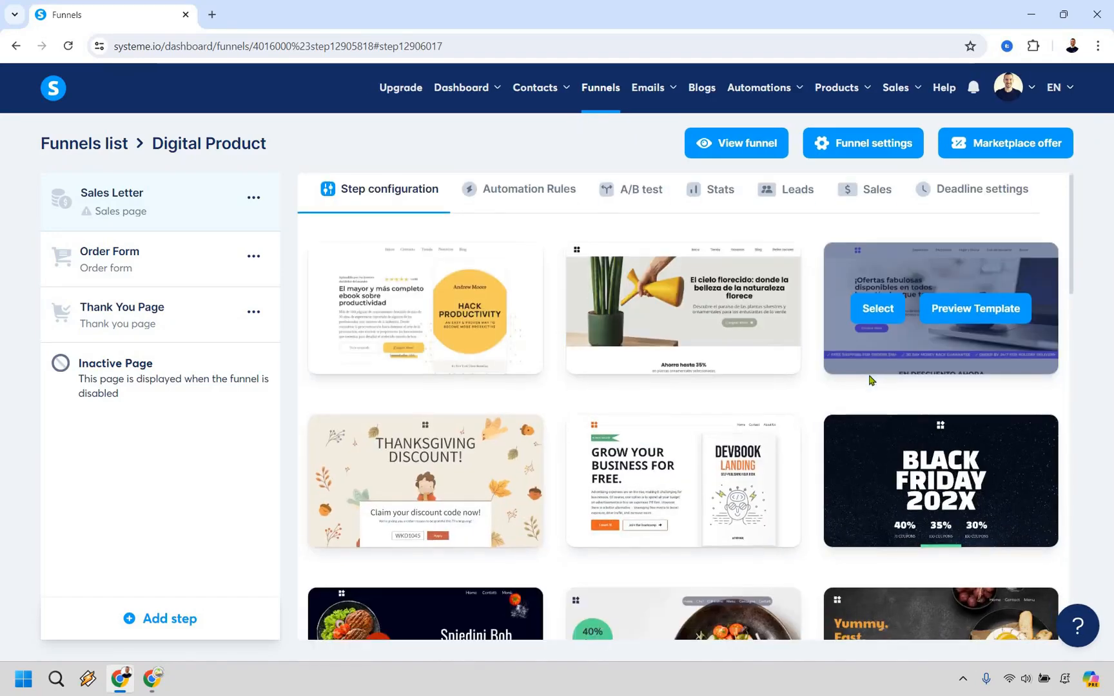
{"action": "scroll", "coordinate": [870, 382], "scroll_direction": "down", "scroll_amount": 10}
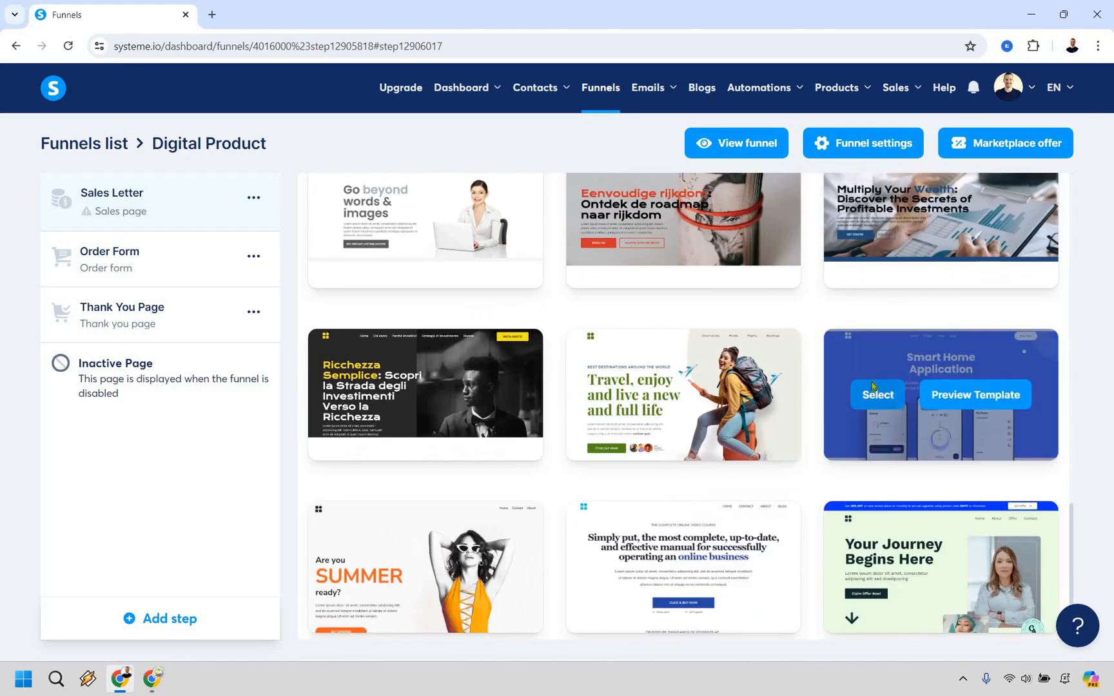
{"action": "scroll", "coordinate": [871, 385], "scroll_direction": "down", "scroll_amount": 1}
{"action": "scroll", "coordinate": [683, 367], "scroll_direction": "up", "scroll_amount": 12}
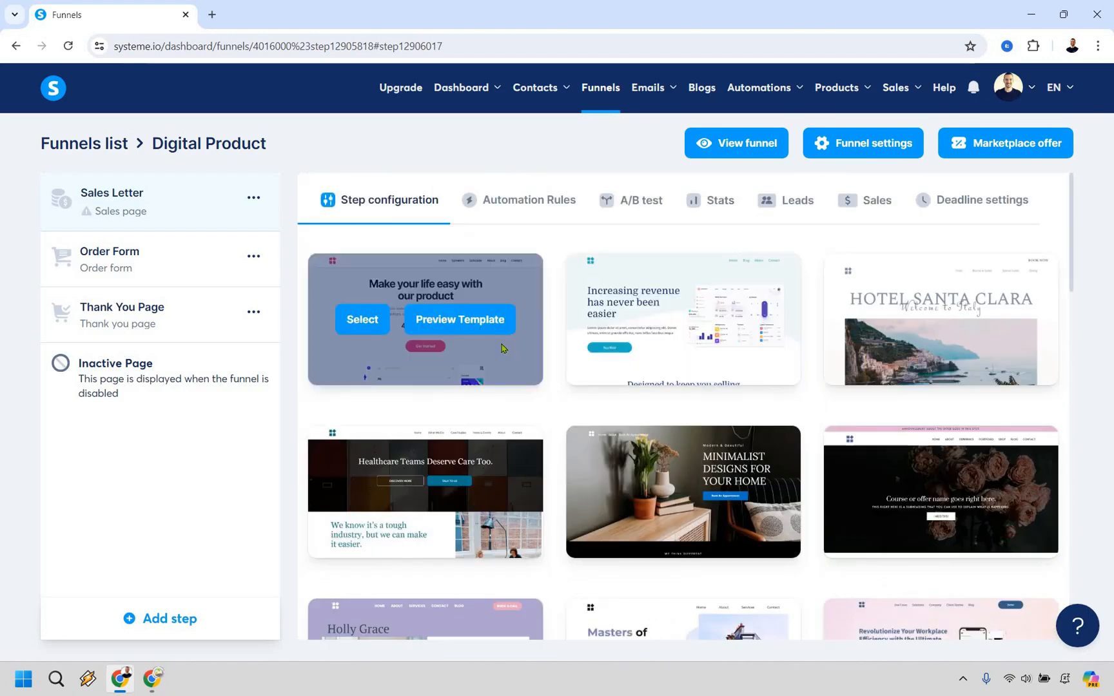
{"action": "left_click", "coordinate": [362, 320]}
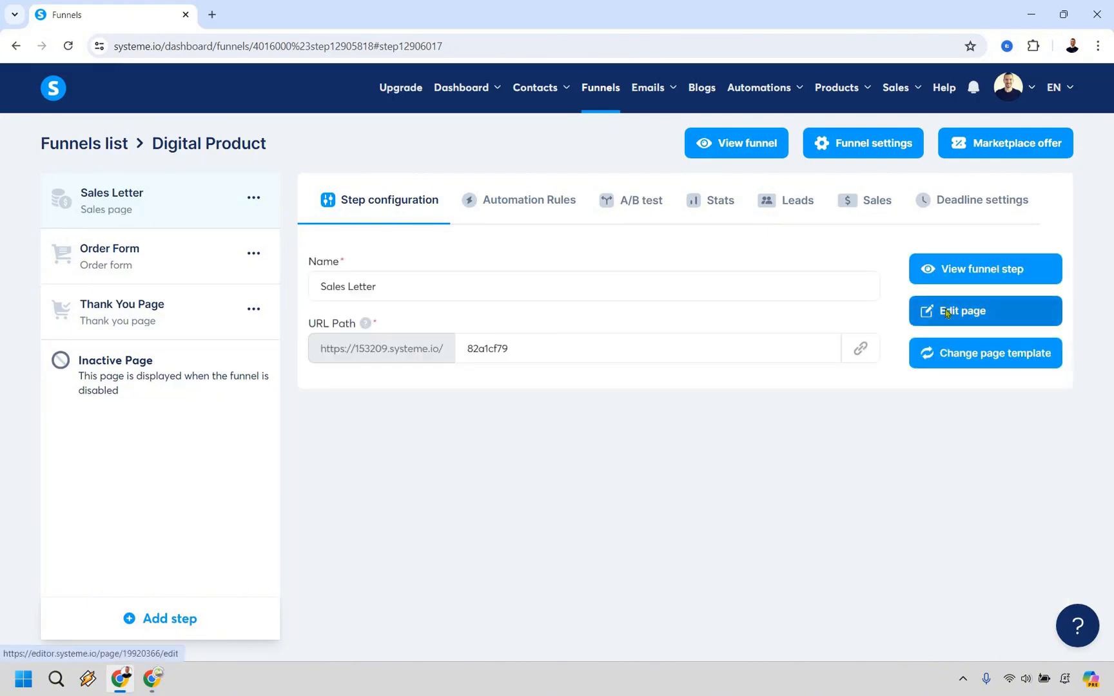
Open the Sales Letter page for editing and check the click action of the "Get Started" button under the reviews
{"action": "left_click", "coordinate": [945, 313]}
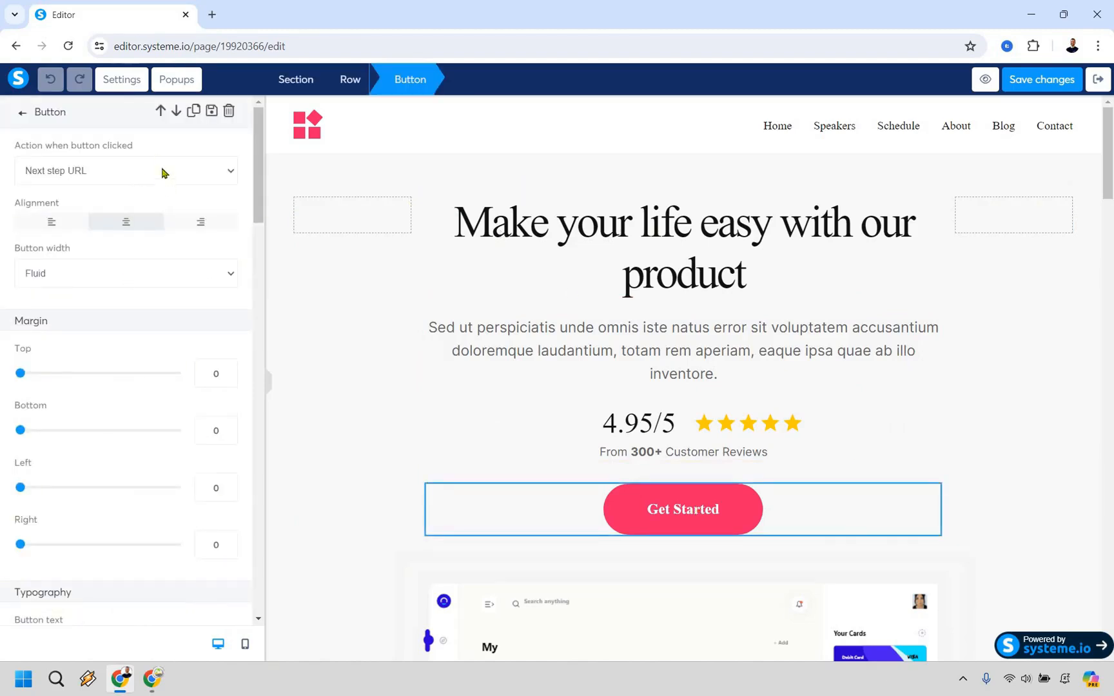
{"action": "left_click", "coordinate": [162, 171]}
{"action": "left_click", "coordinate": [162, 171]}
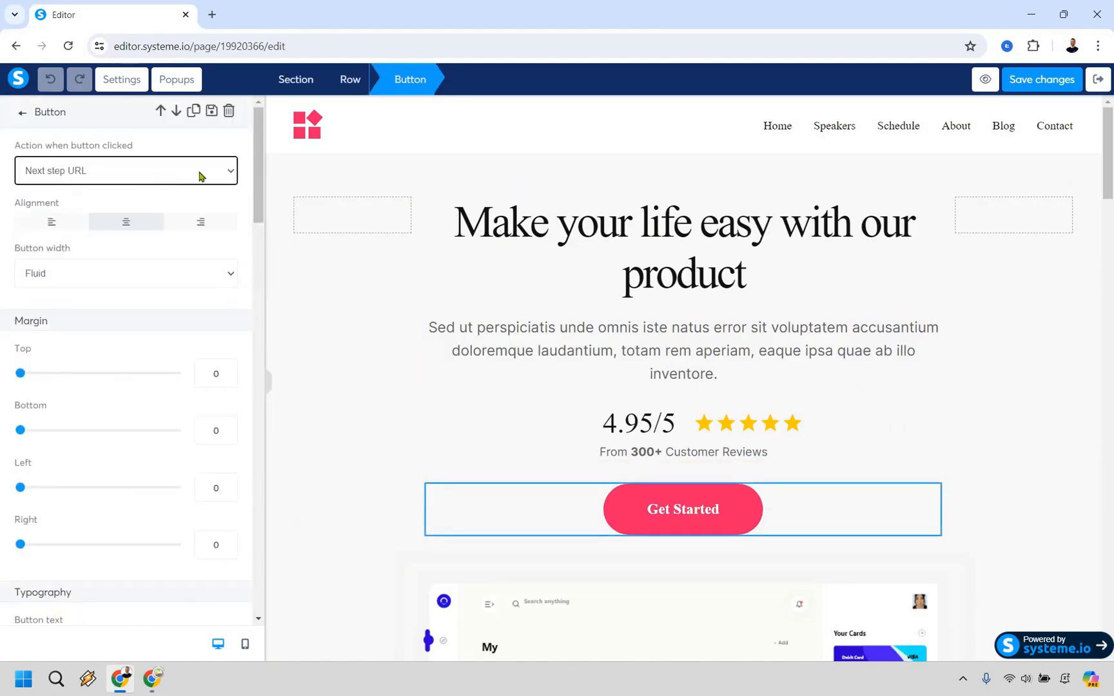
Change the "Get Started" button text to "Click Here To Add To Cart", and save and leave the page editor
{"action": "left_click", "coordinate": [681, 518]}
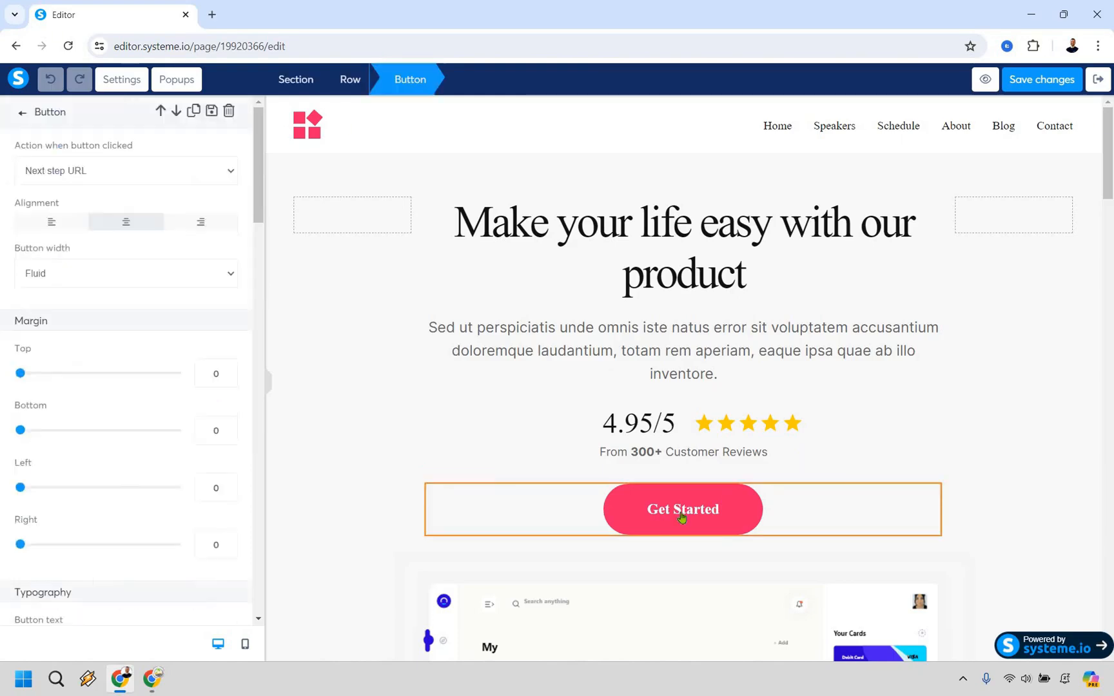
{"action": "left_click", "coordinate": [682, 518]}
{"action": "left_click", "coordinate": [682, 518]}
{"action": "scroll", "coordinate": [150, 270], "scroll_direction": "down", "scroll_amount": 6}
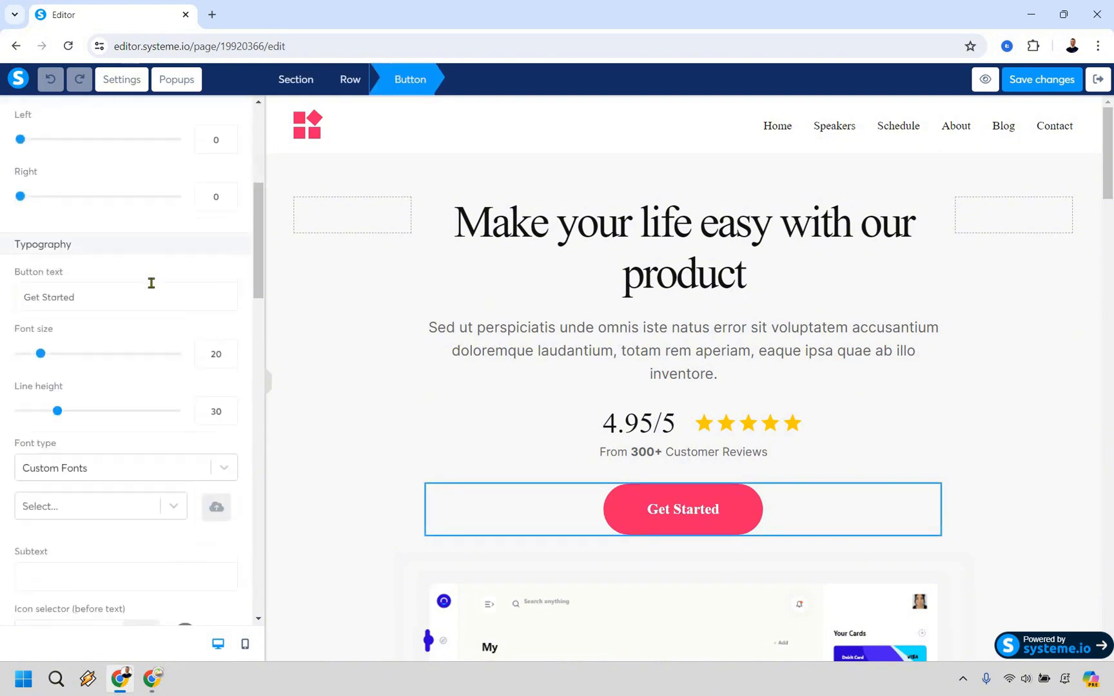
{"action": "key", "text": "ctrl+a"}
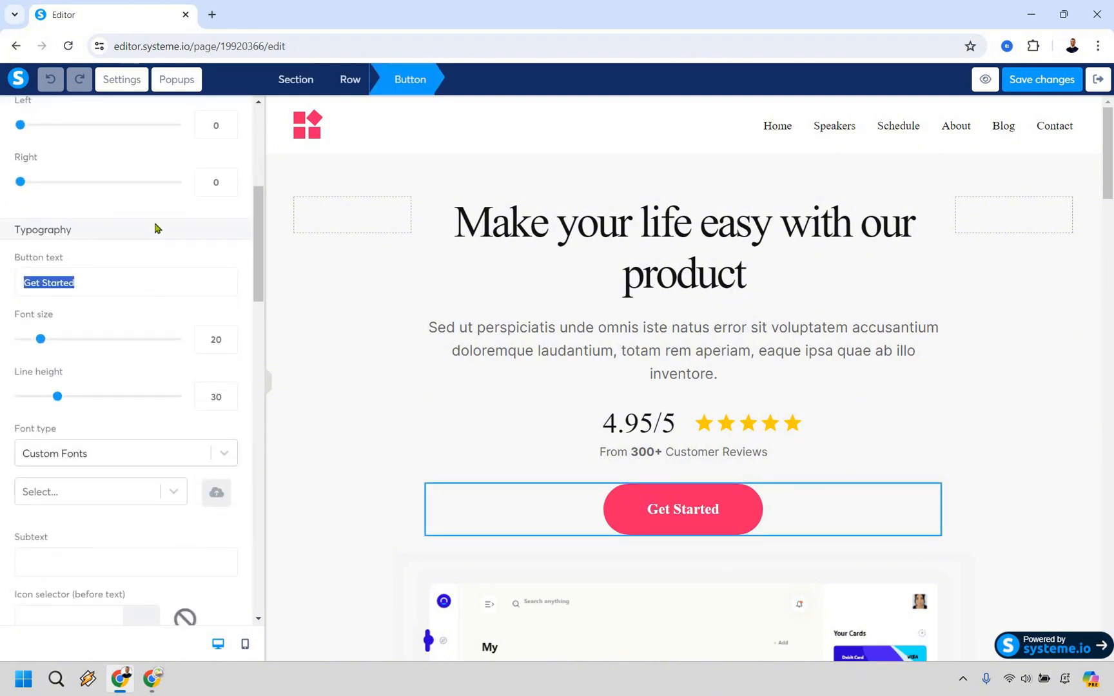
{"action": "type", "text": "Click Her"}
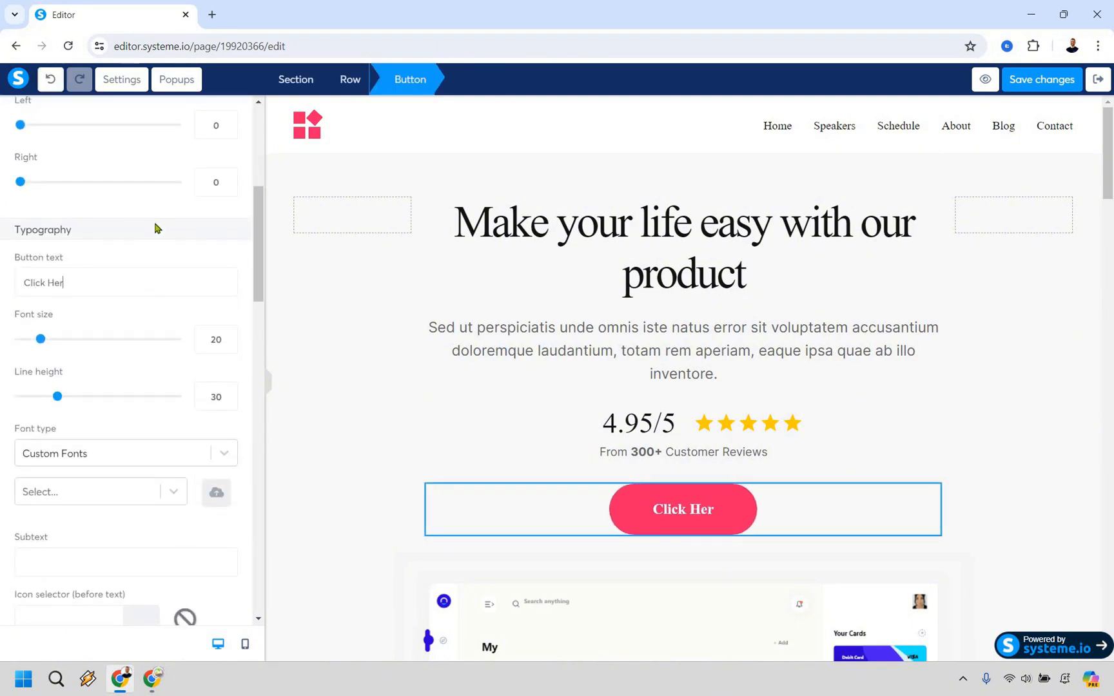
{"action": "type", "text": "e To Add To C"}
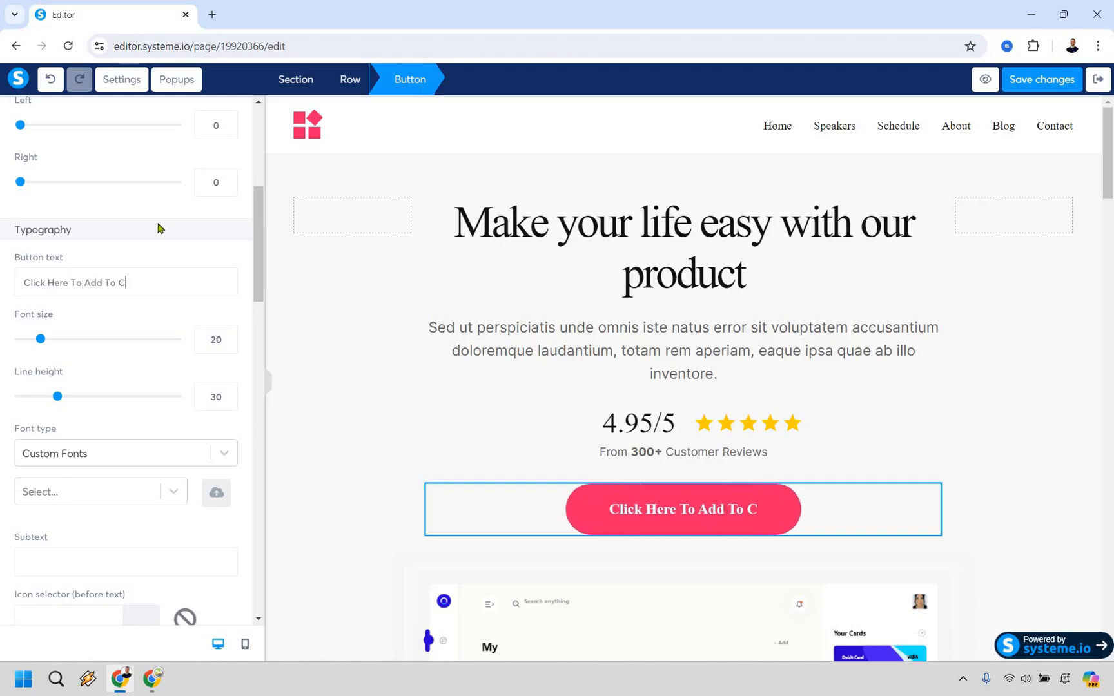
{"action": "type", "text": "art"}
{"action": "left_click", "coordinate": [1036, 80]}
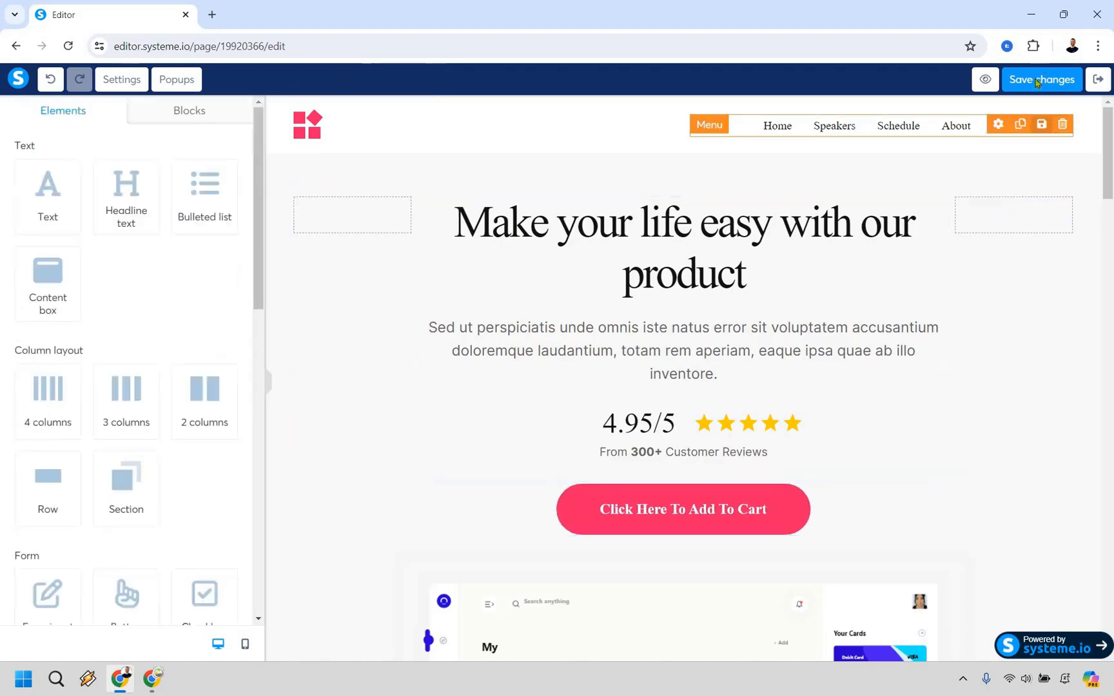
{"action": "left_click", "coordinate": [1098, 79]}
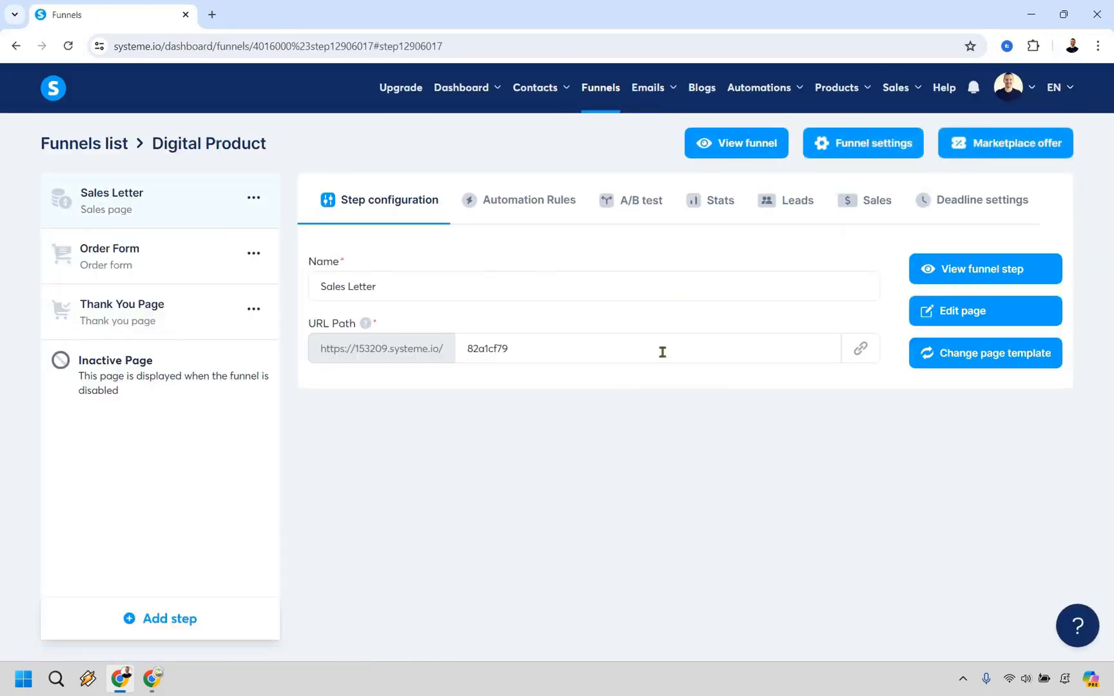
Preview the live funnel from the sales page, follow its "Click Here To Add To Cart" button, and look through the order form
{"action": "left_click", "coordinate": [746, 158]}
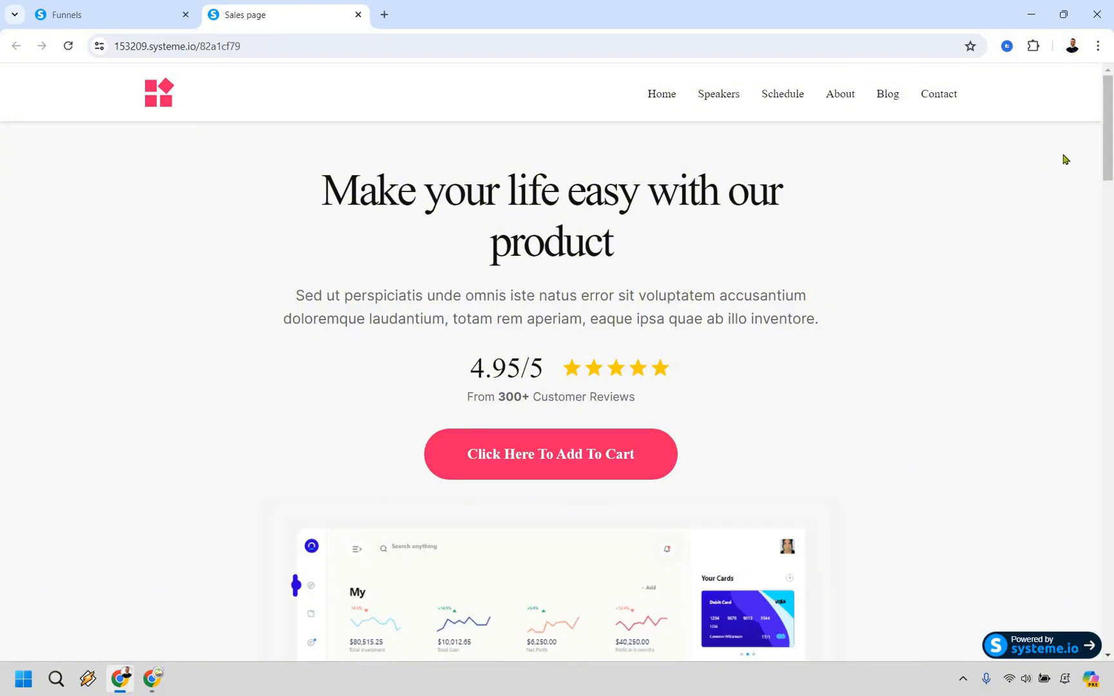
{"action": "scroll", "coordinate": [1110, 342], "scroll_direction": "down", "scroll_amount": 20}
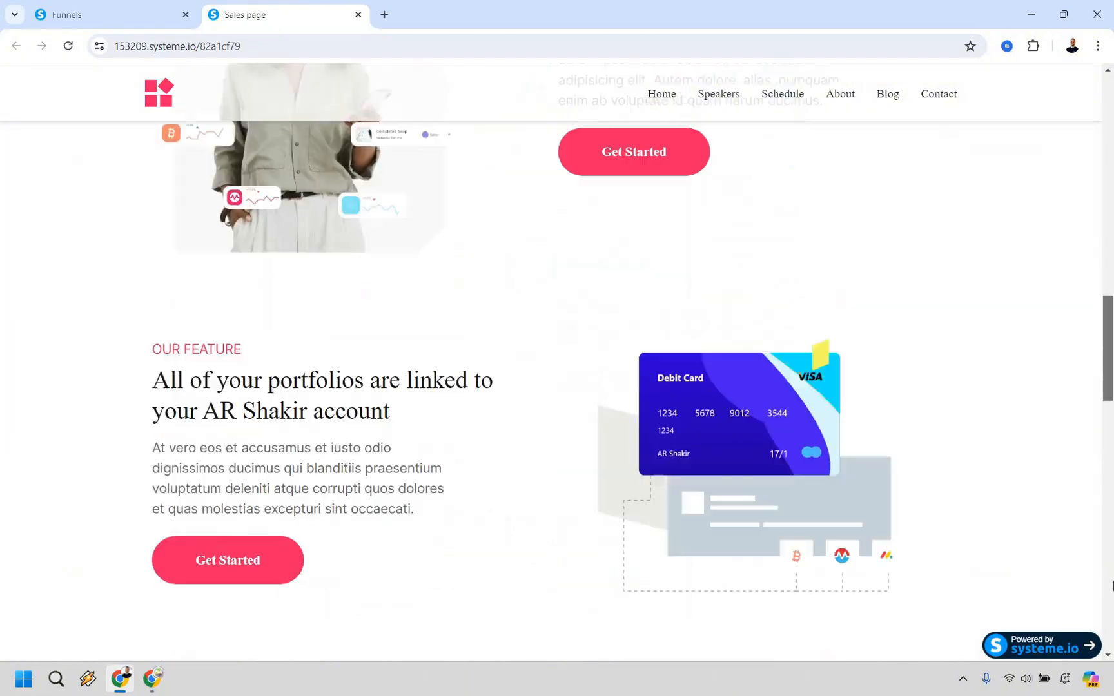
{"action": "scroll", "coordinate": [1110, 107], "scroll_direction": "up", "scroll_amount": 20}
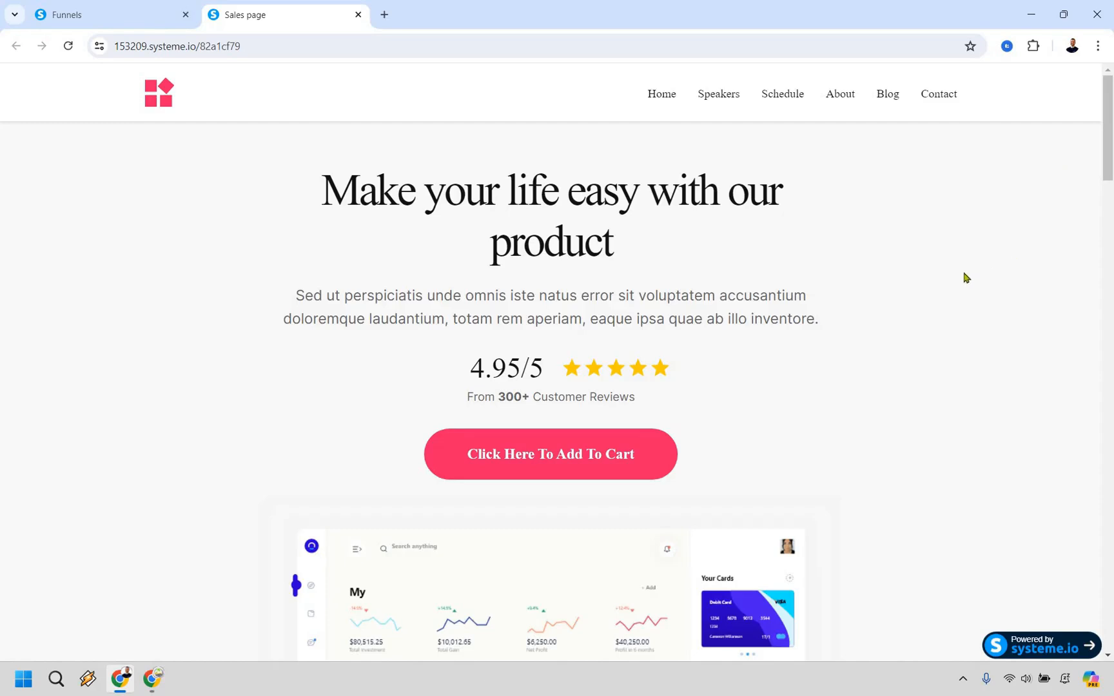
{"action": "left_click", "coordinate": [570, 460]}
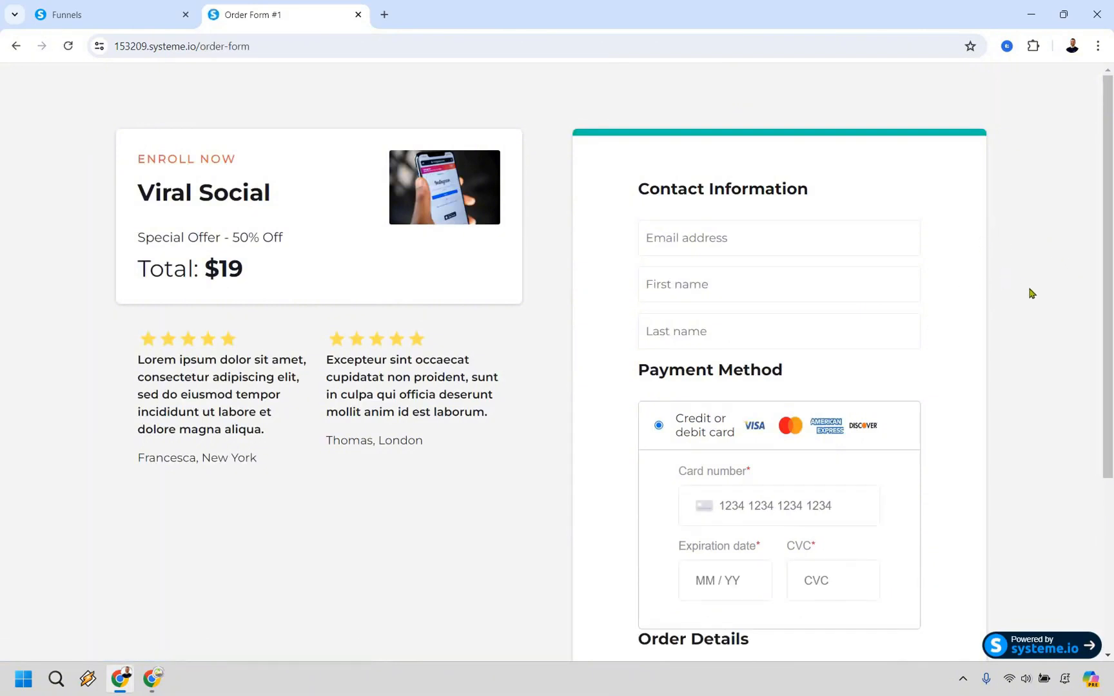
{"action": "scroll", "coordinate": [960, 472], "scroll_direction": "down", "scroll_amount": 3}
{"action": "scroll", "coordinate": [960, 472], "scroll_direction": "down", "scroll_amount": 1}
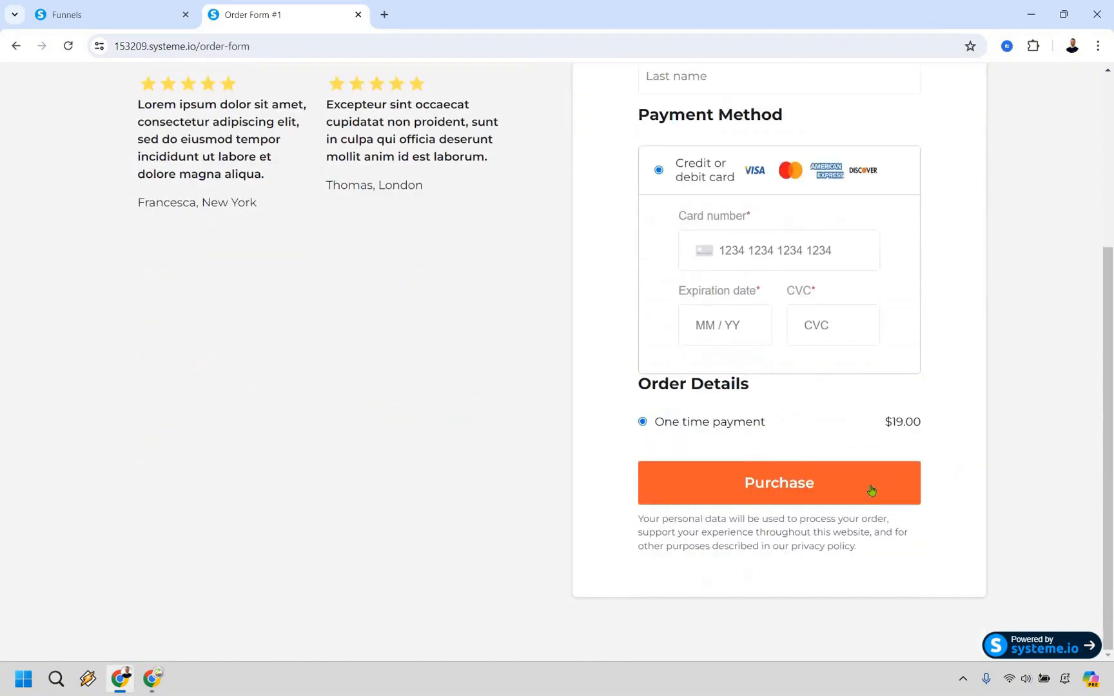
{"action": "scroll", "coordinate": [112, 326], "scroll_direction": "up", "scroll_amount": 4}
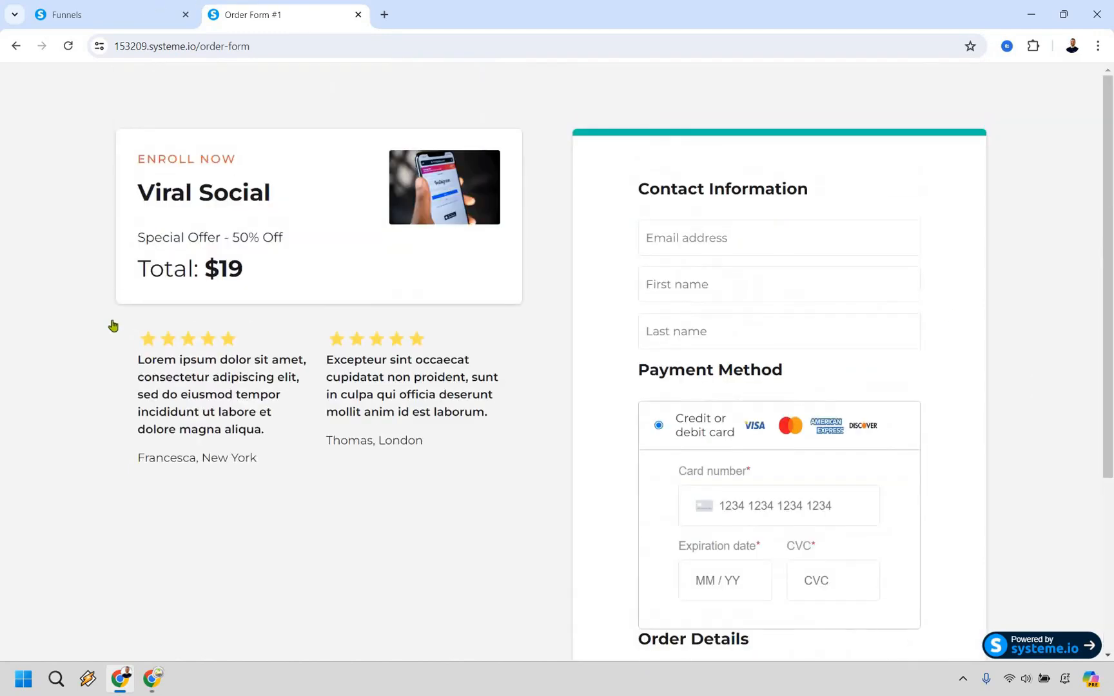
Return to the funnel and preview the Thank You Page step's live page with its download button
{"action": "left_click", "coordinate": [148, 8]}
{"action": "left_click", "coordinate": [113, 325]}
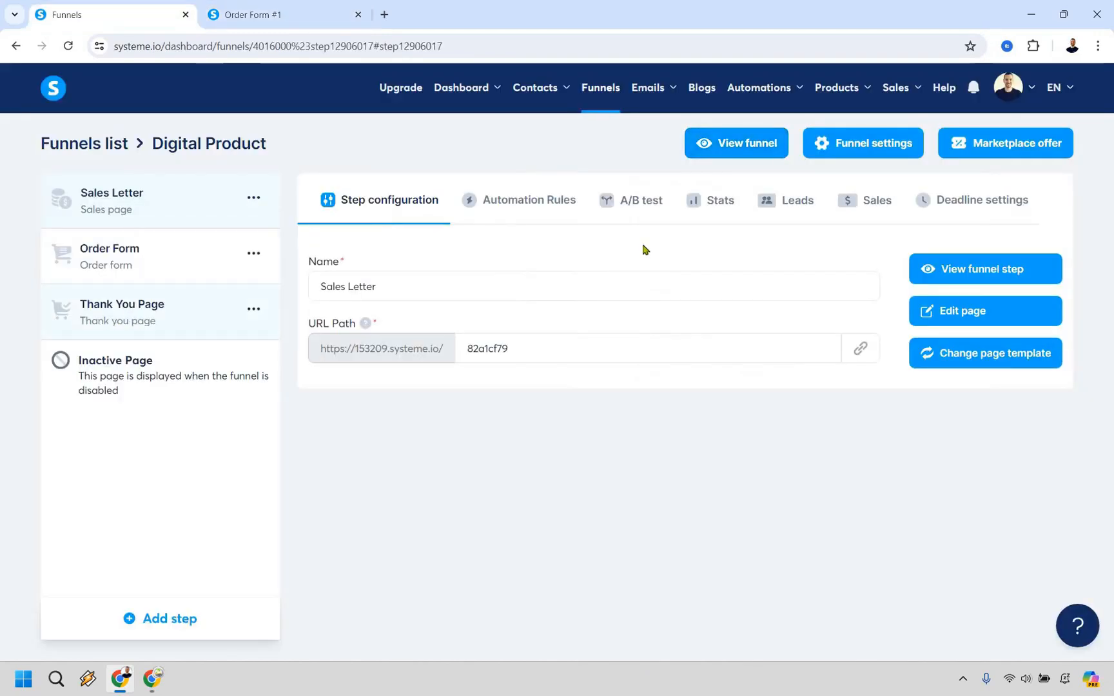
{"action": "left_click", "coordinate": [967, 271]}
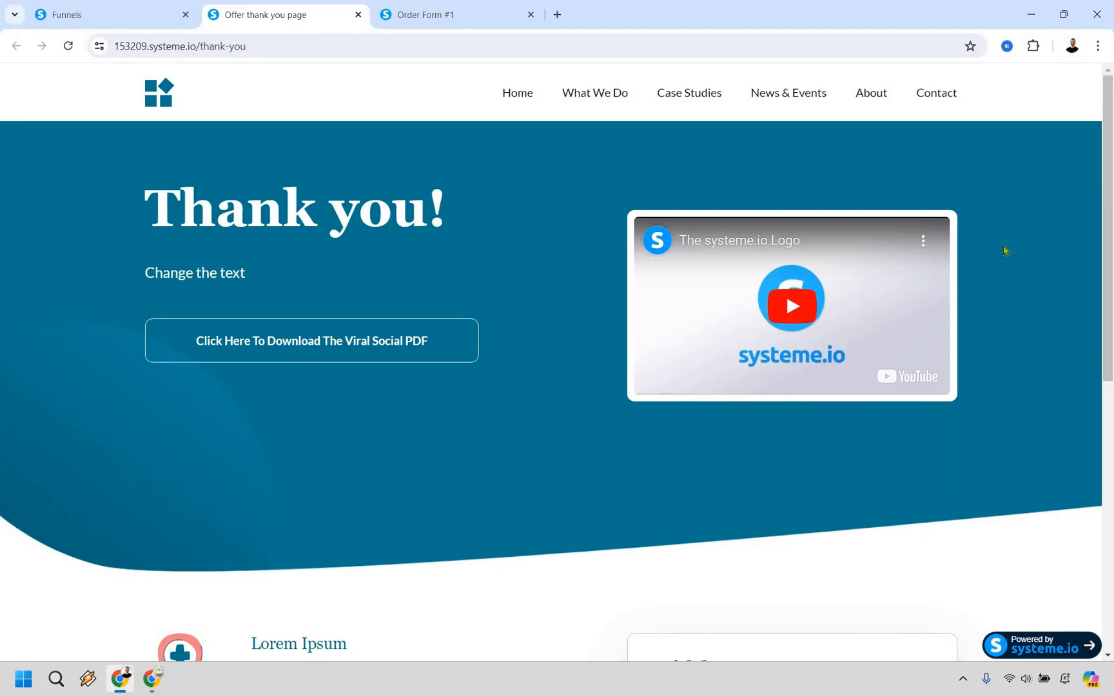
Go back to the funnel's Order Form step and review its resources, price plans, coupons and order bump options
{"action": "left_click", "coordinate": [116, 14]}
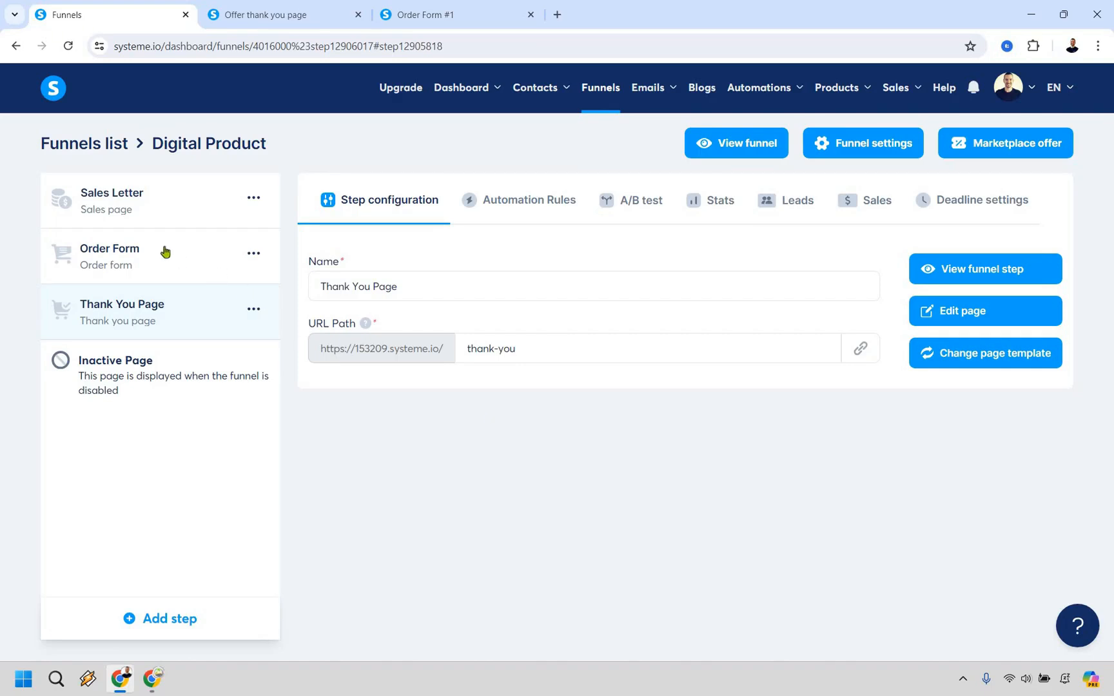
{"action": "scroll", "coordinate": [597, 287], "scroll_direction": "down", "scroll_amount": 5}
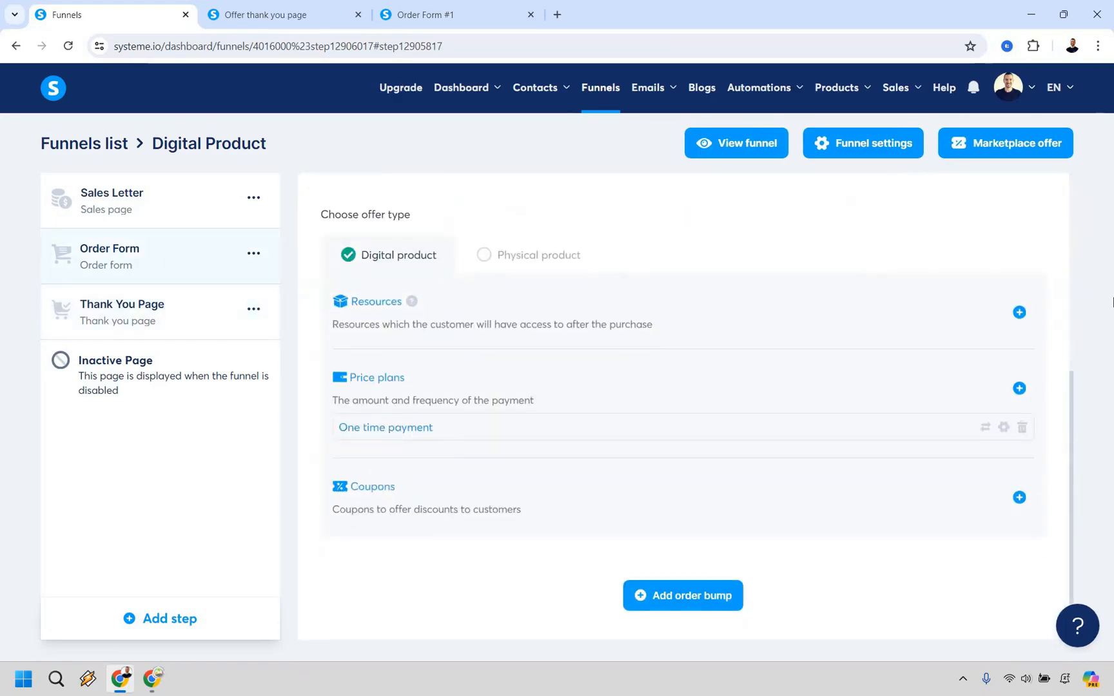